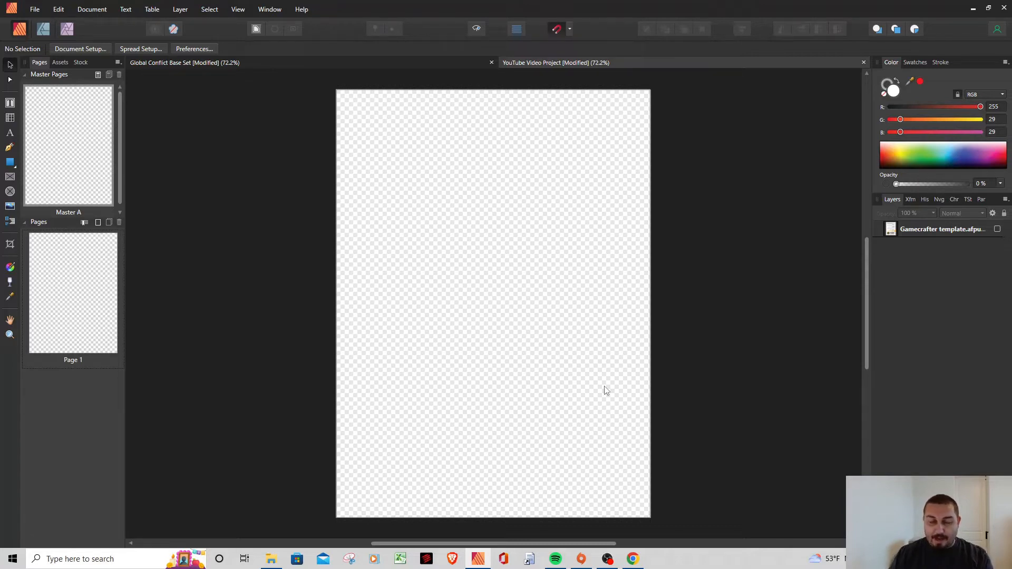
Switch to Chrome and list the Cards category of The Game Crafter's custom printed products.
left_click(632, 559)
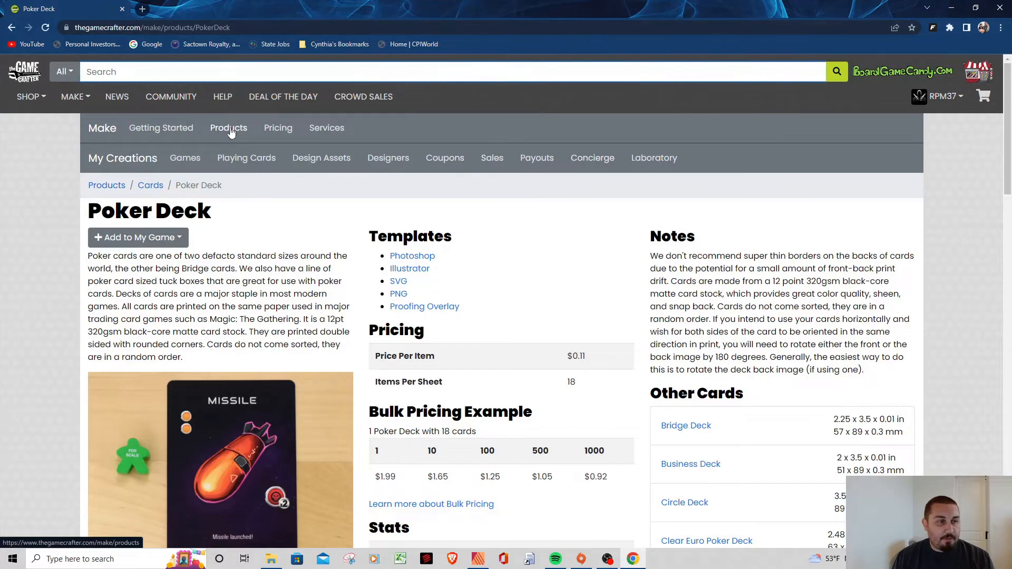
left_click(231, 129)
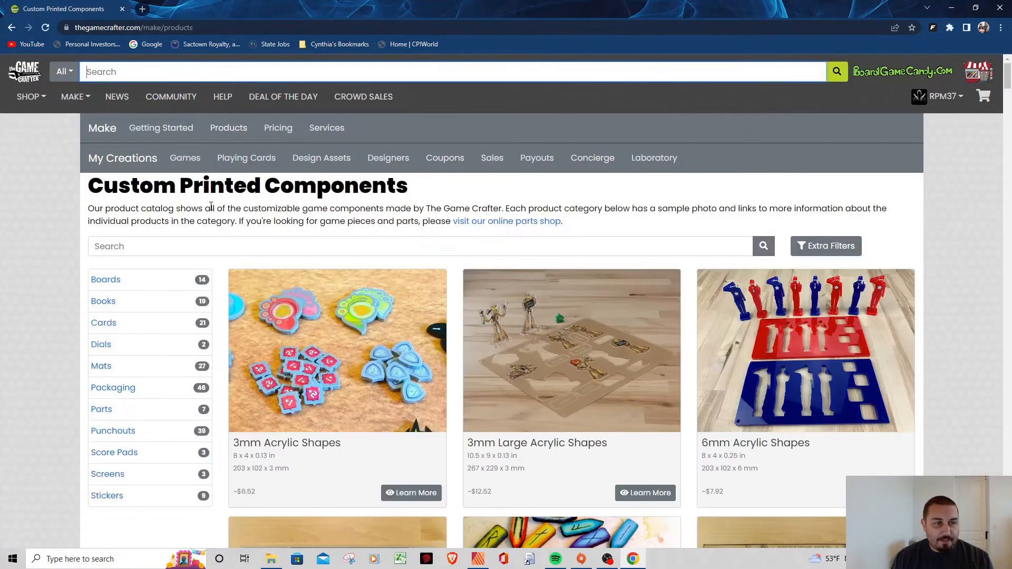
left_click(109, 328)
Find the Poker Deck among the card products, open its page and examine the image size in its stats.
scroll(568, 300, "down", 6)
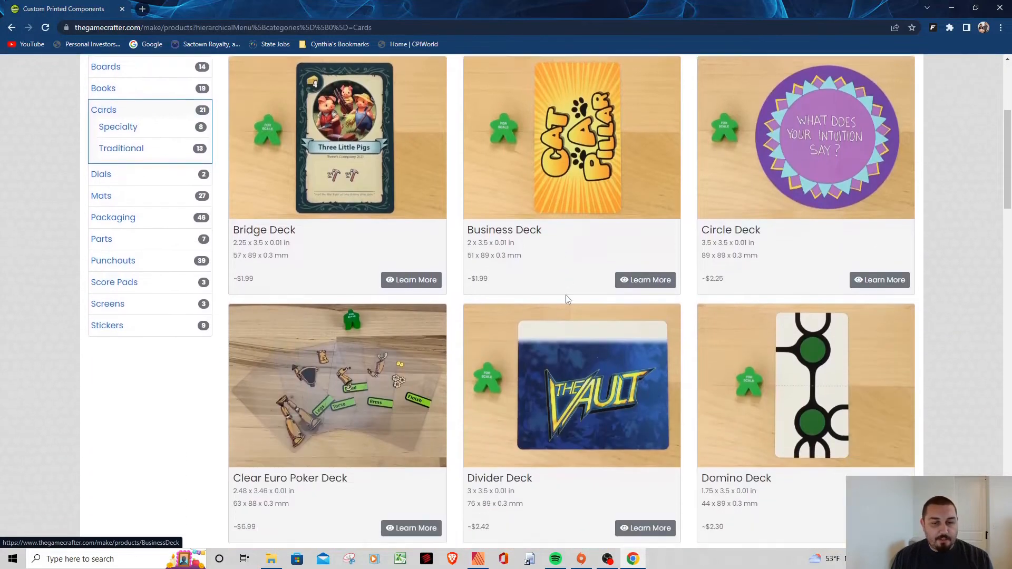
scroll(568, 300, "down", 13)
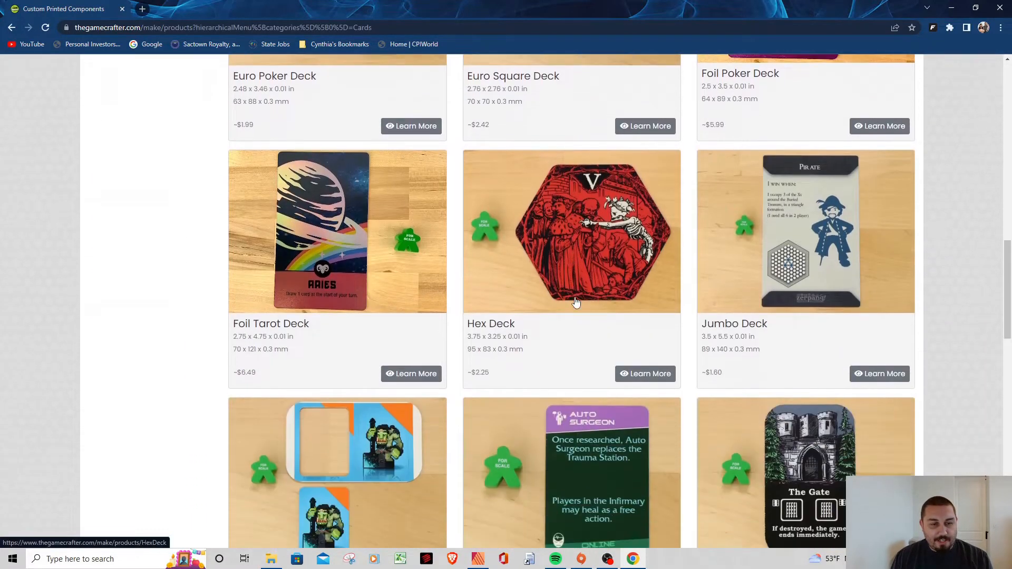
scroll(575, 298, "down", 3)
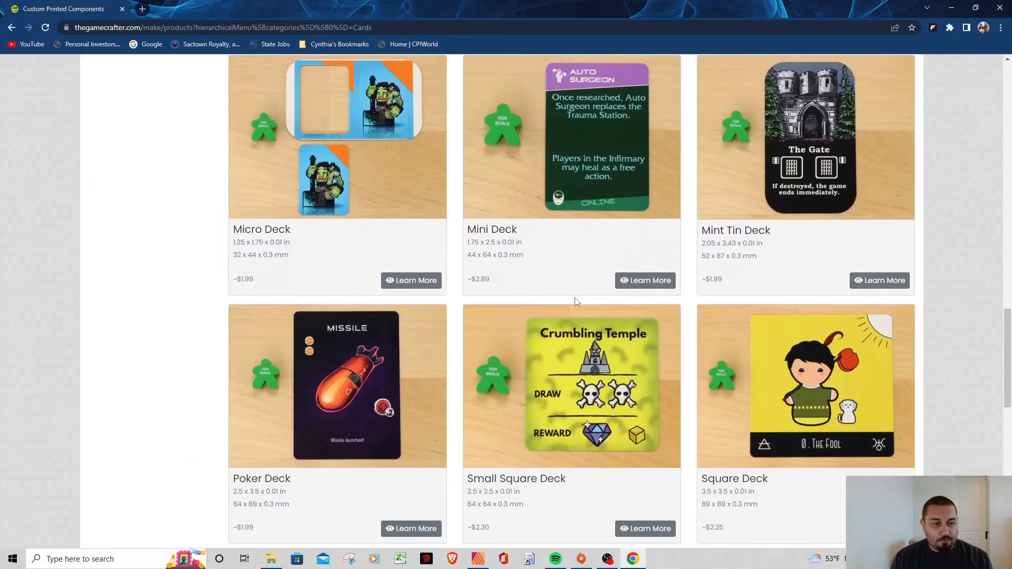
left_click(274, 484)
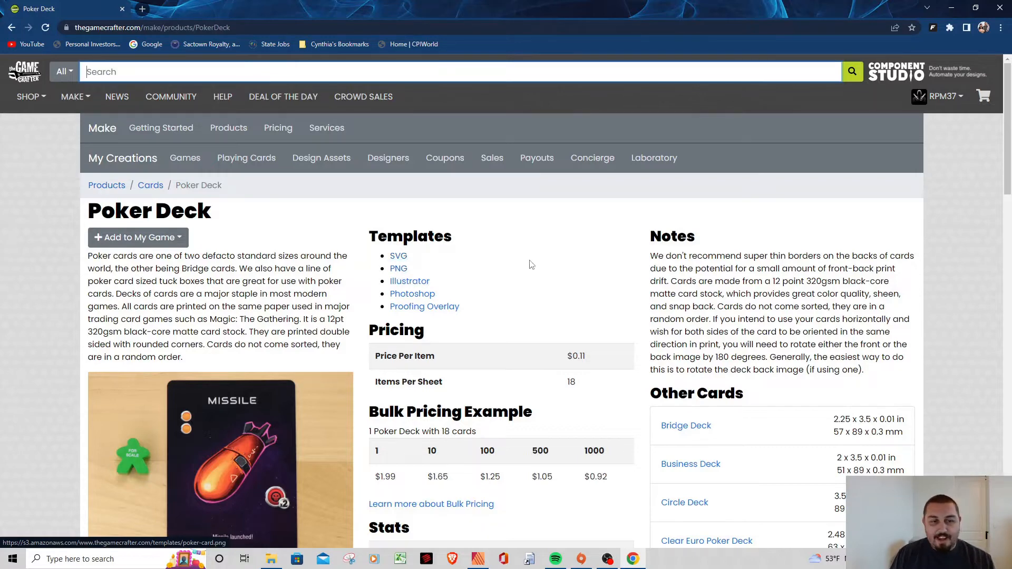
scroll(532, 264, "down", 5)
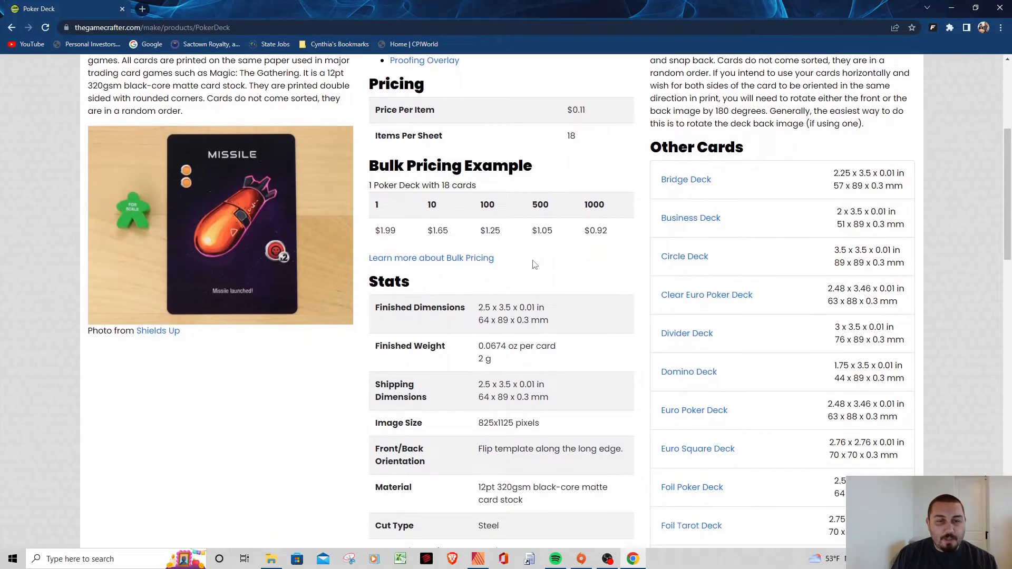
scroll(532, 264, "down", 1)
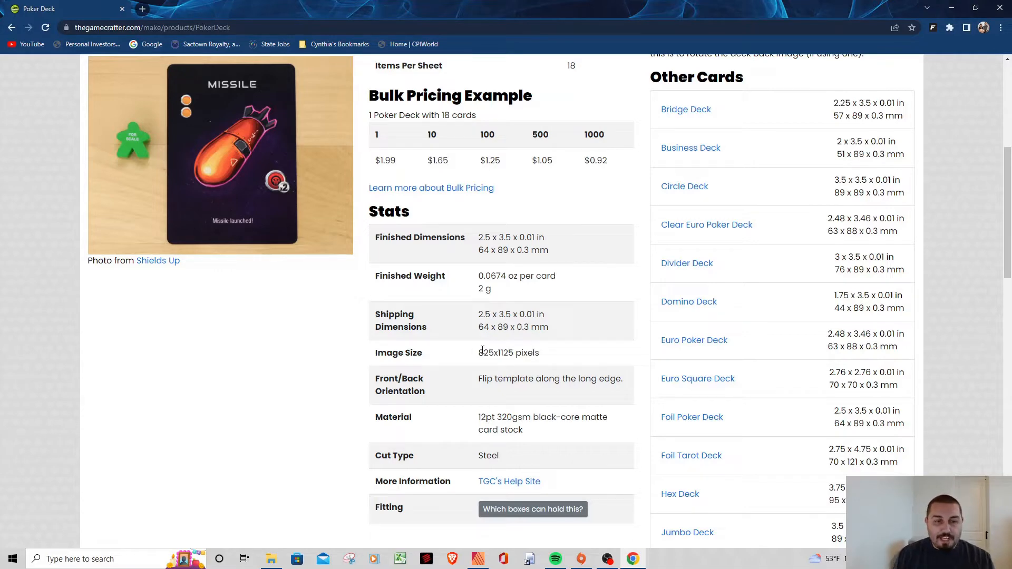
Switch to Affinity Publisher and start a new document with pixels as the unit and portrait orientation.
left_click(478, 559)
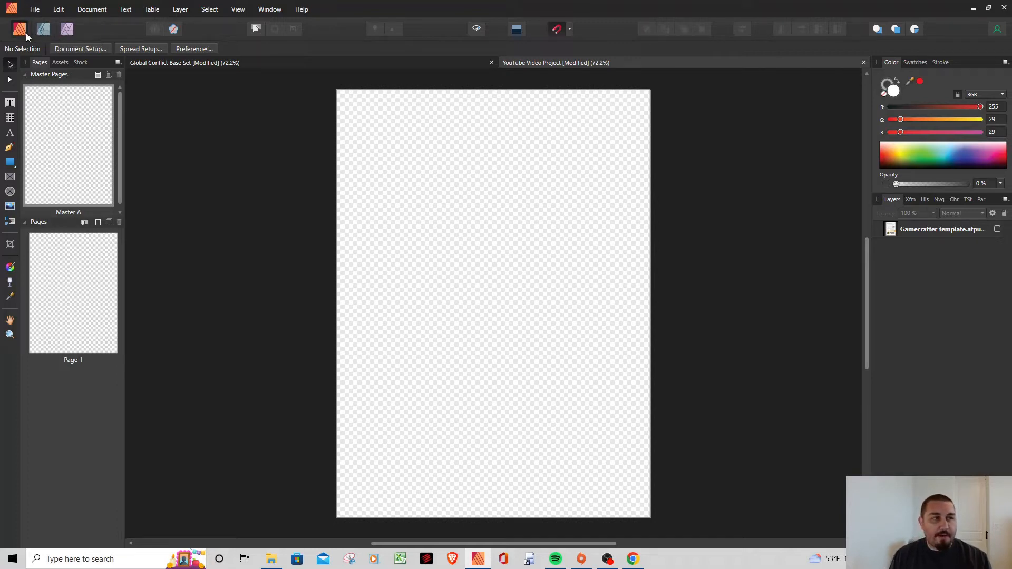
left_click(35, 9)
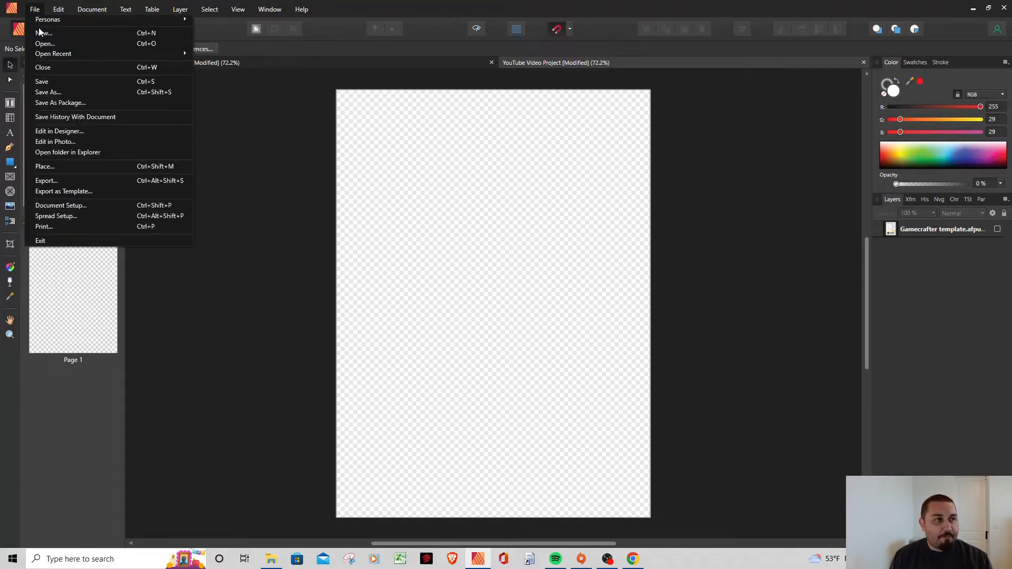
left_click(41, 34)
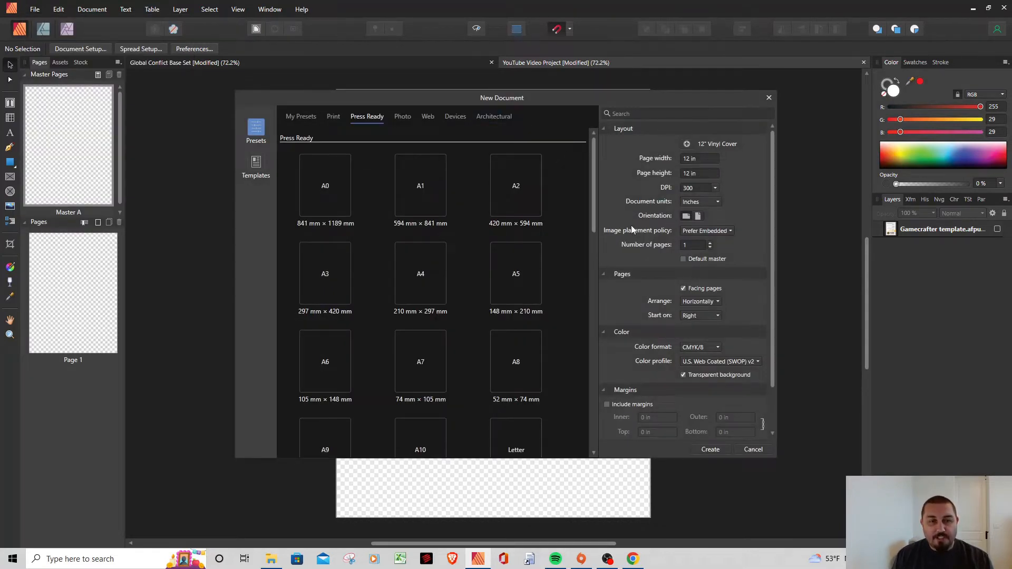
left_click(716, 201)
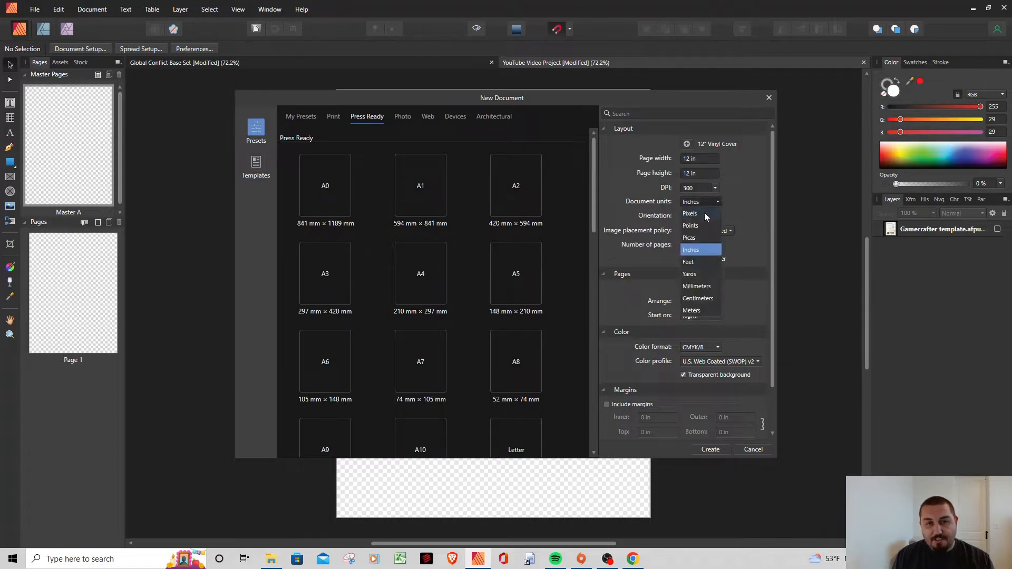
left_click(701, 215)
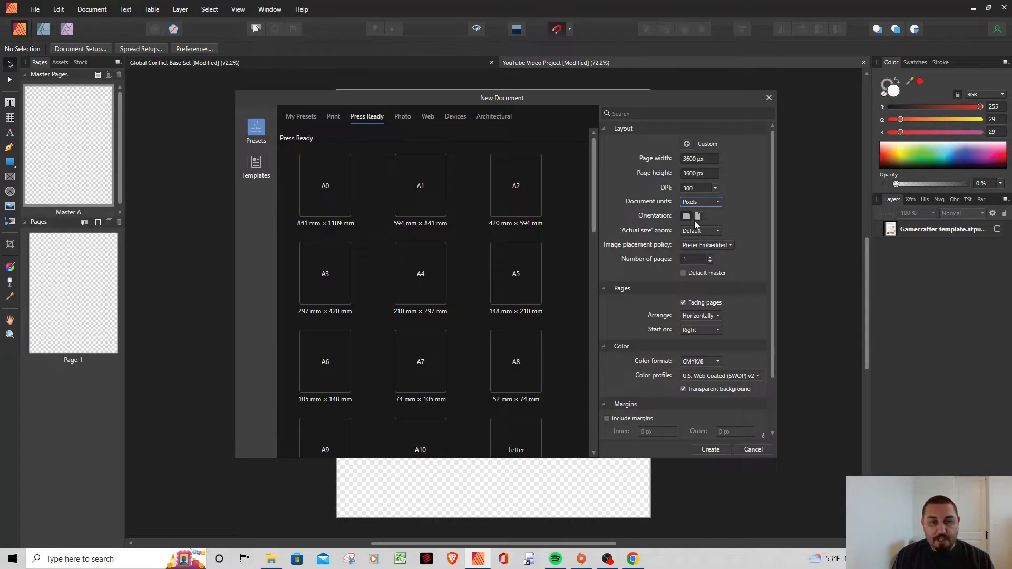
left_click(699, 216)
Set the new document's page width to 825 px and page height to 1125 px.
left_click(711, 160)
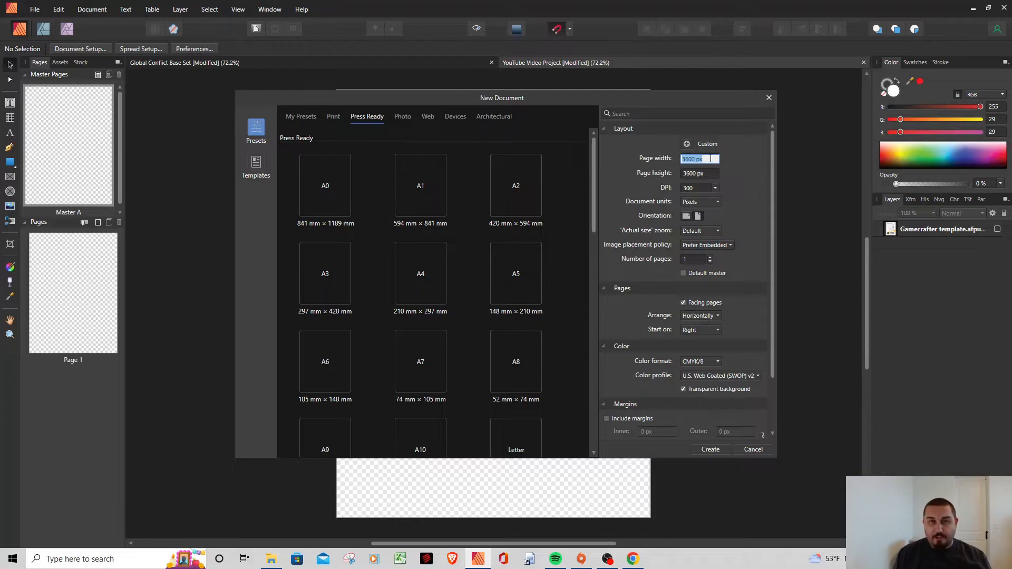
type("825")
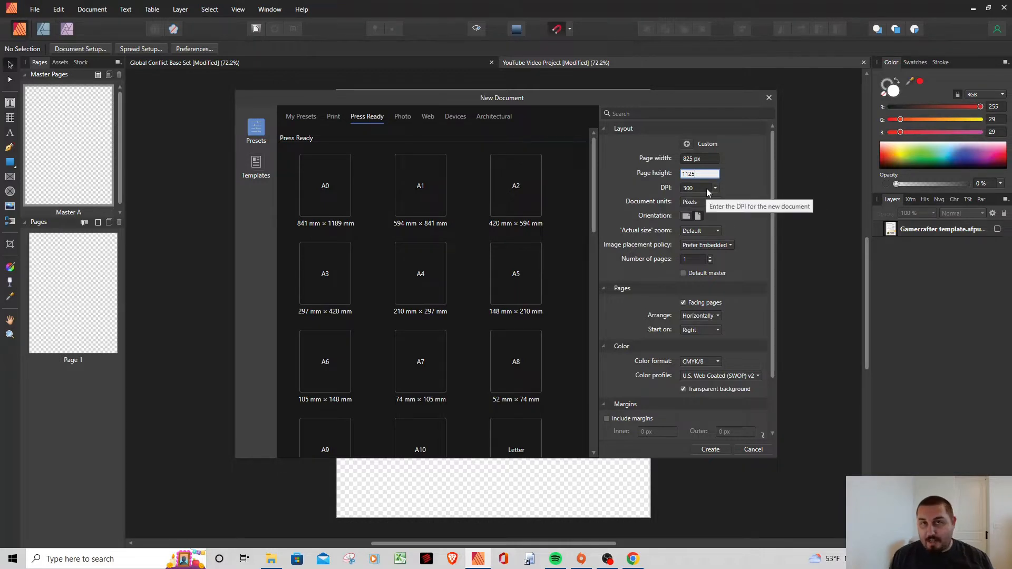
left_click(743, 211)
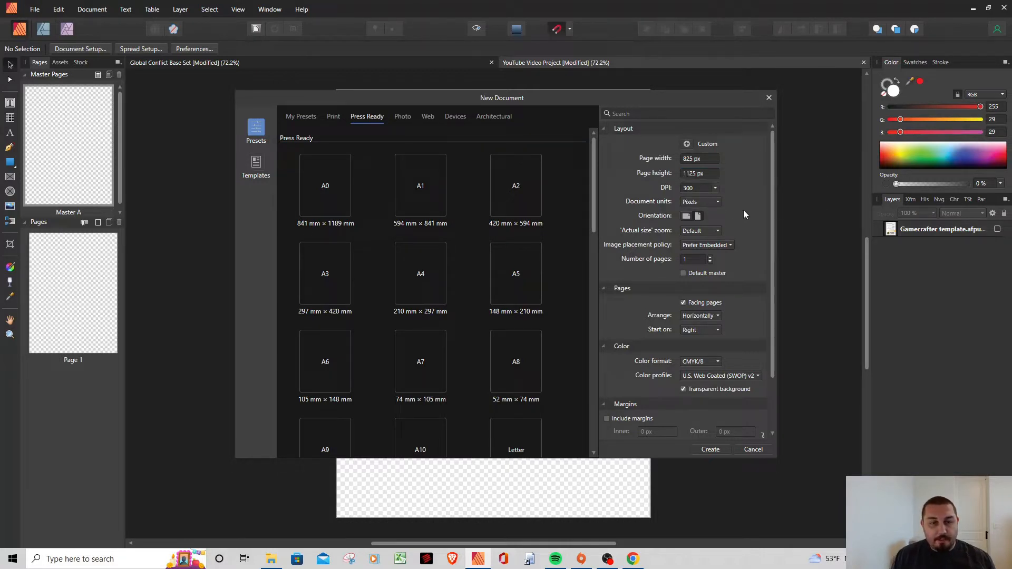
Set the new document's bleed to 0 px on all sides and cancel creating the document.
scroll(741, 218, "down", 4)
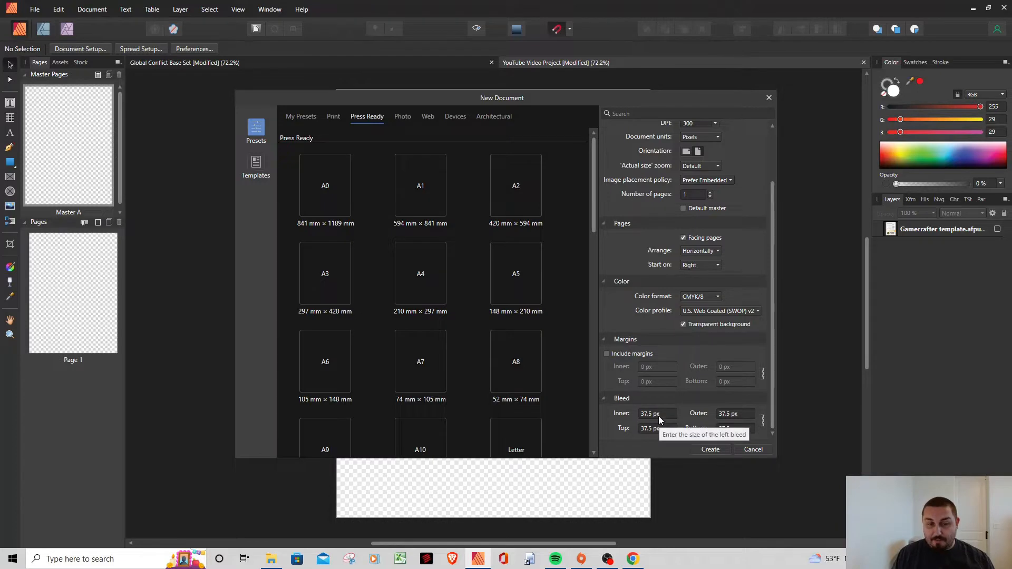
left_click(659, 416)
type("0")
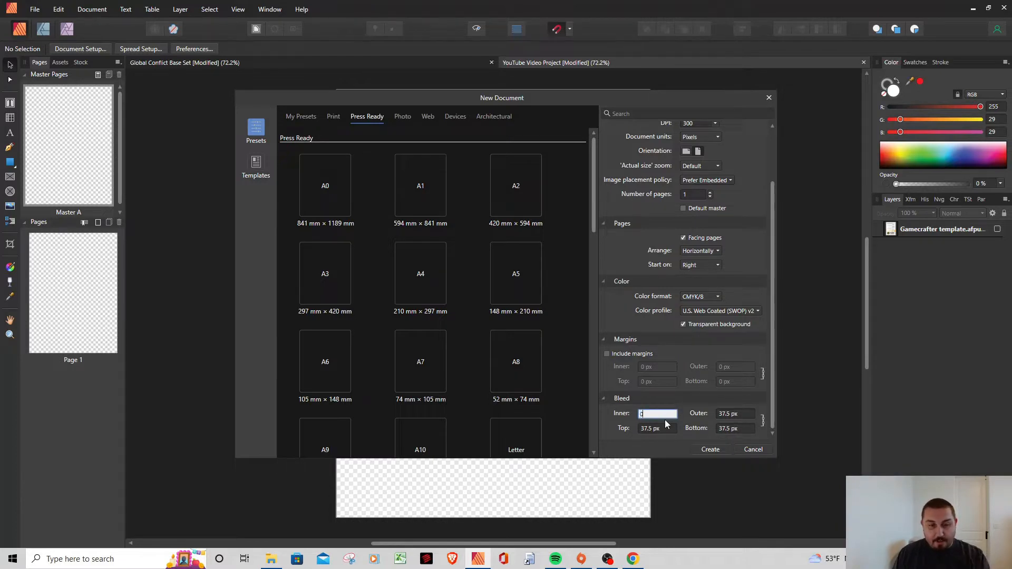
key("Tab")
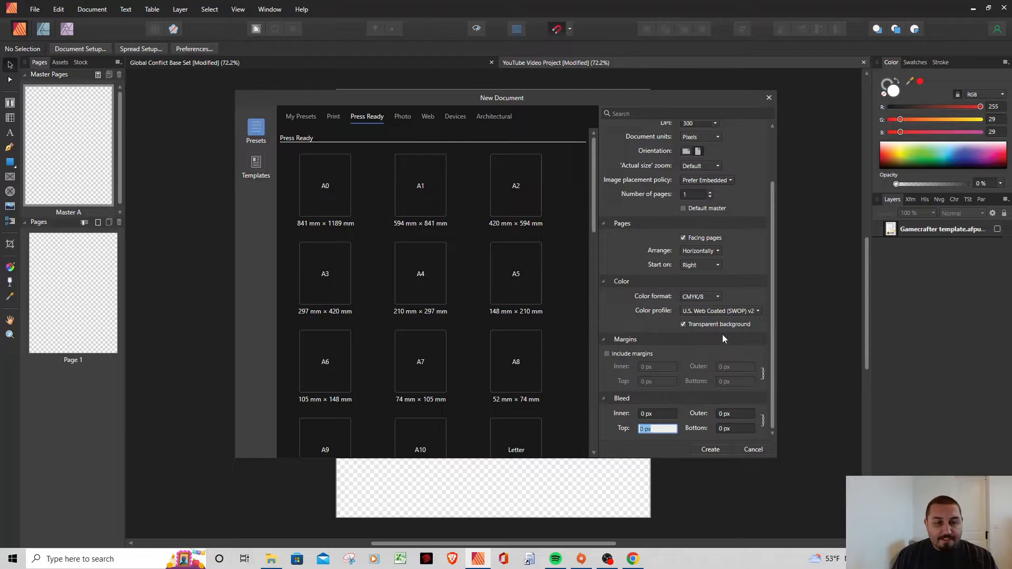
left_click(752, 449)
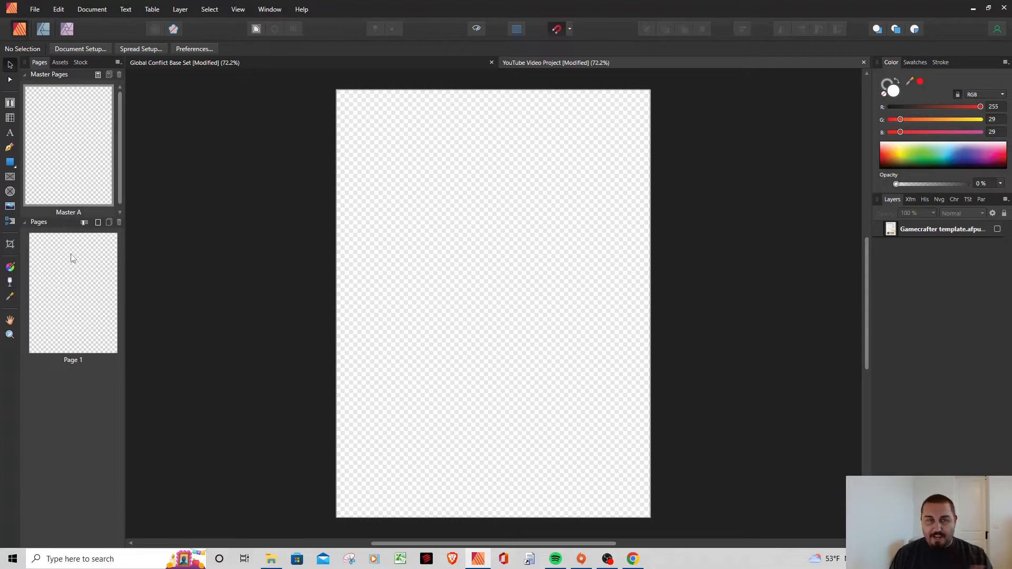
Turn on facing pages with a horizontal arrangement starting on the right in the document setup.
left_click(36, 10)
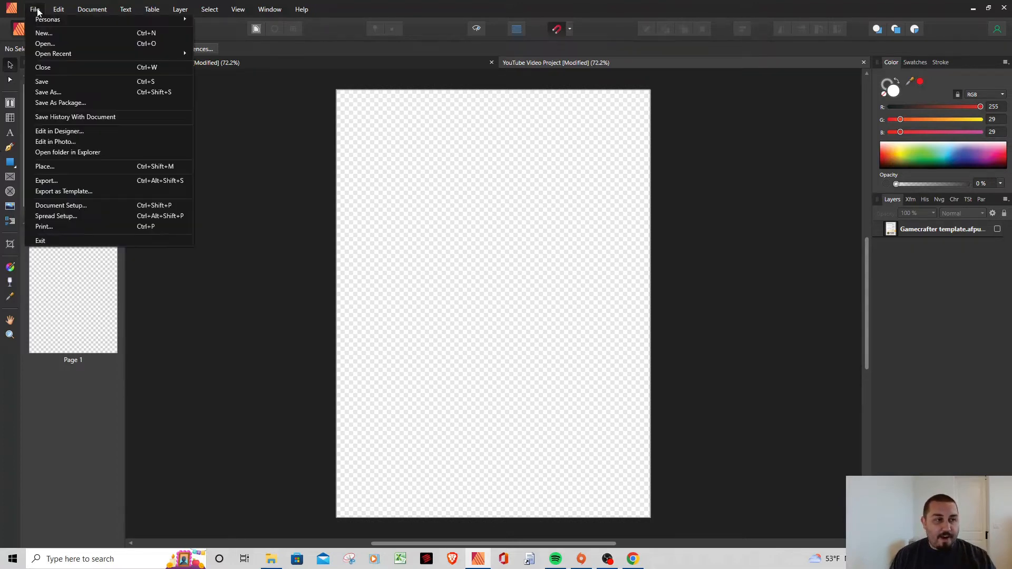
left_click(60, 206)
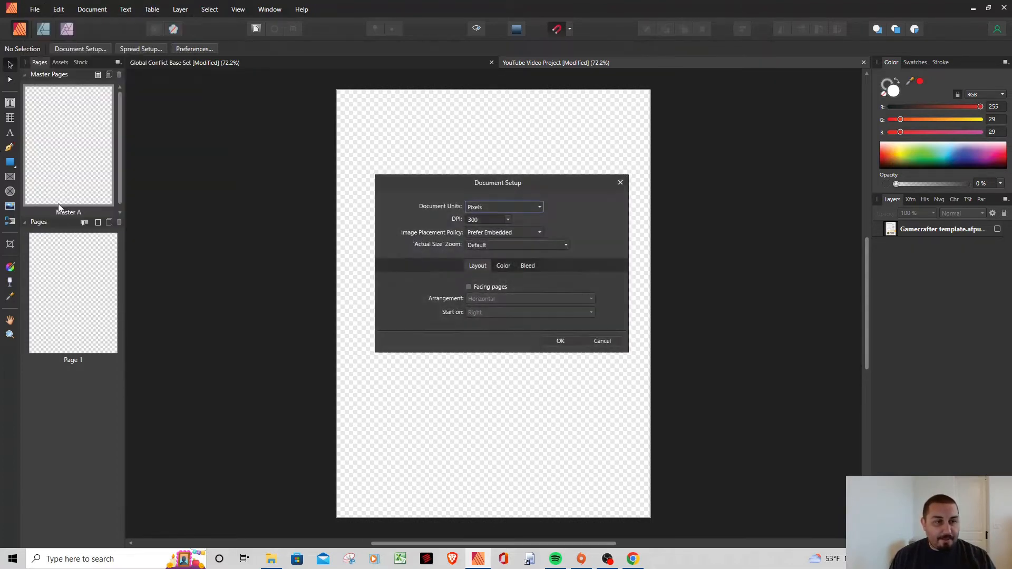
left_click(468, 289)
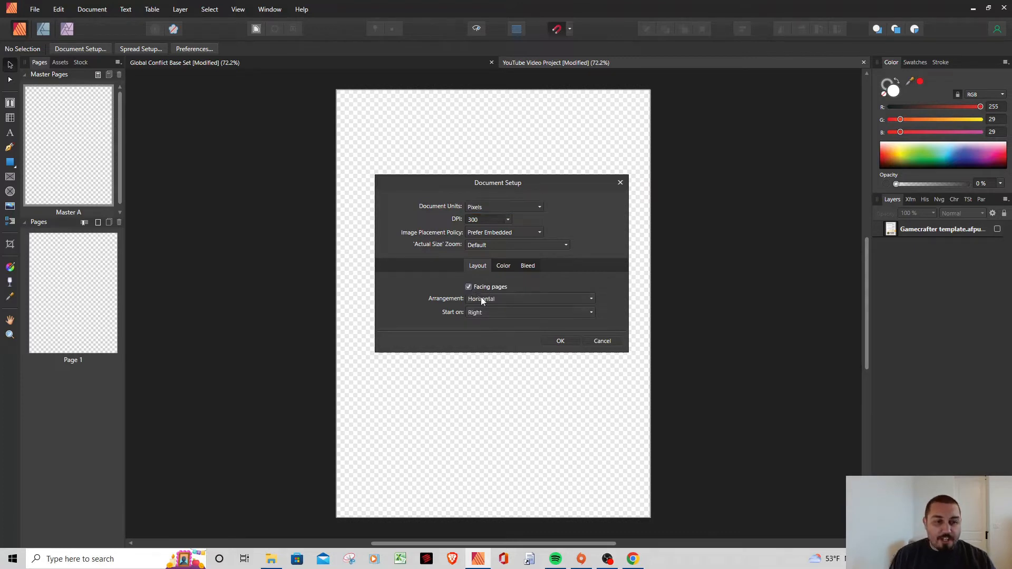
left_click(559, 342)
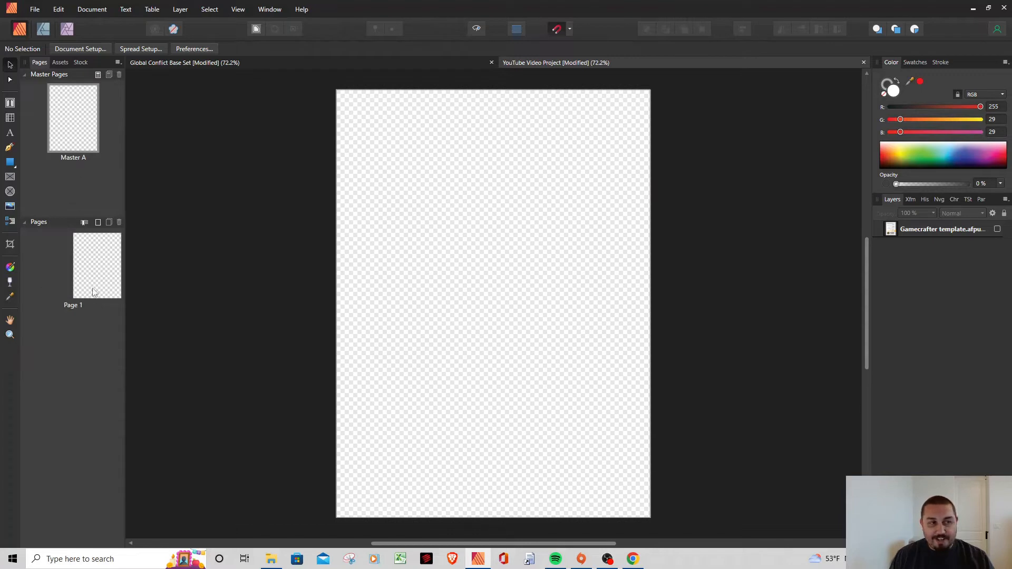
Add two pages without a master after page 1 and undo the addition.
left_click(99, 221)
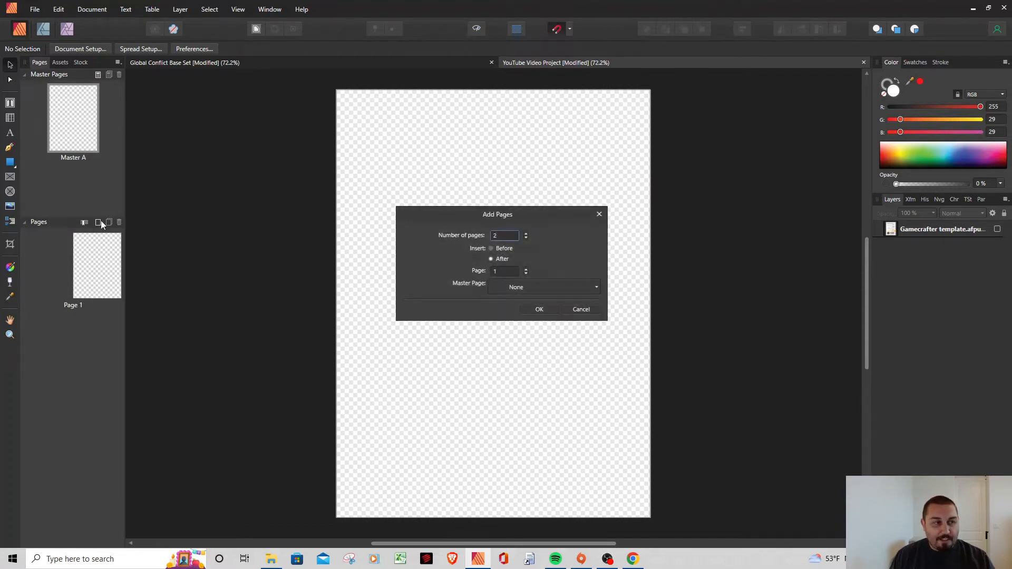
left_click(535, 311)
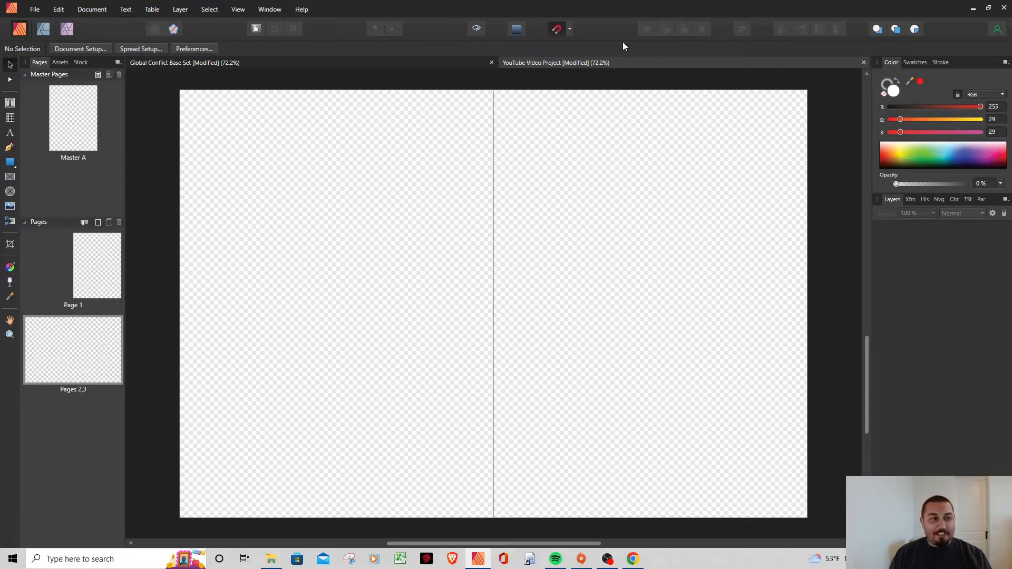
left_click(59, 9)
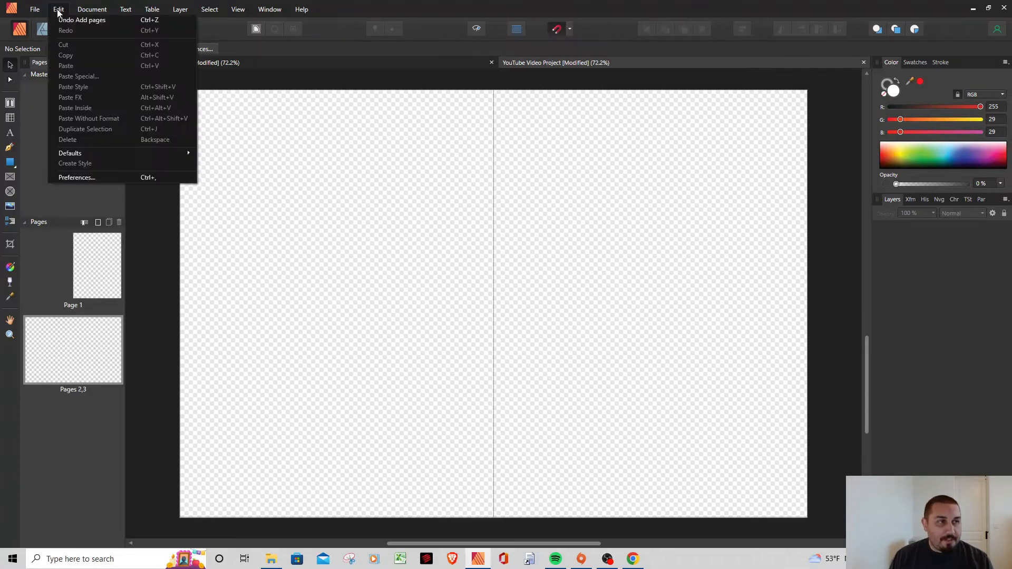
left_click(61, 20)
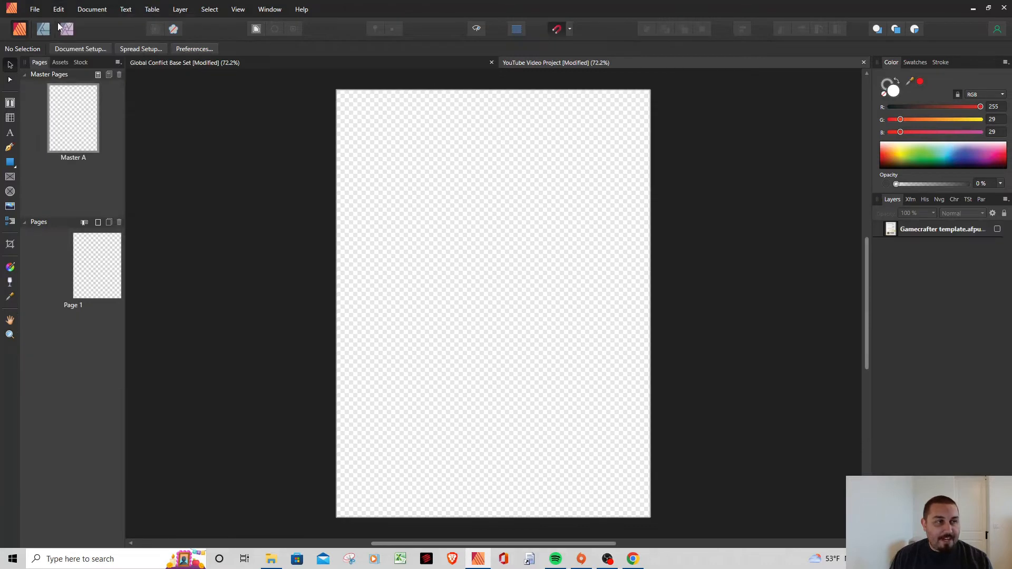
Turn off facing pages in the document setup.
left_click(34, 10)
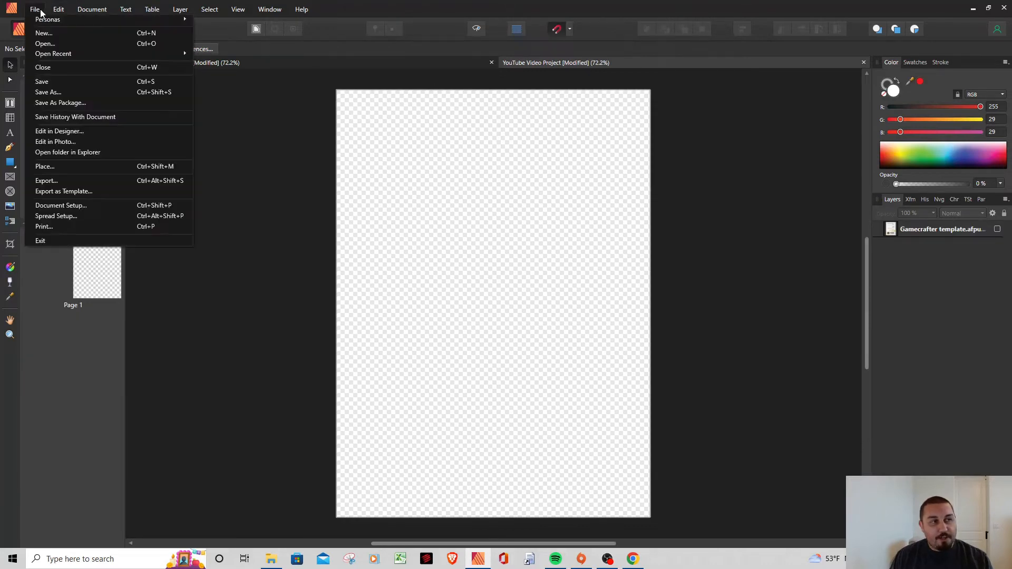
left_click(60, 206)
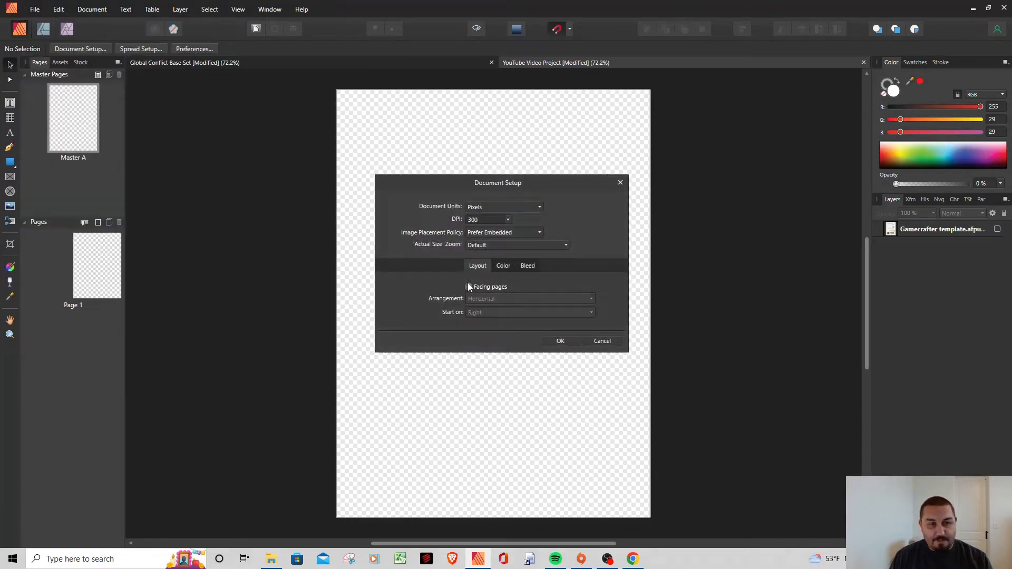
left_click(558, 341)
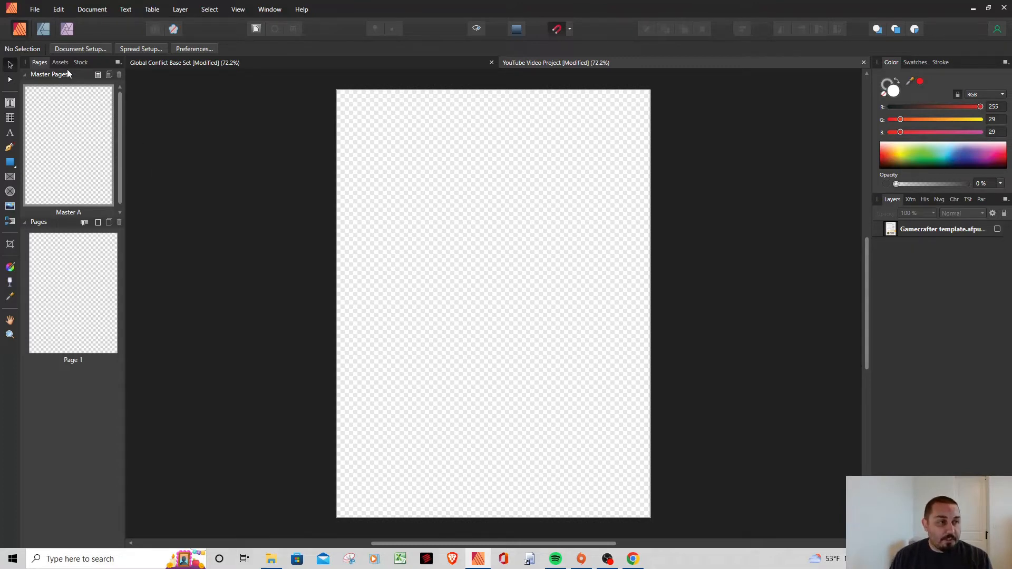
Show the Gamecrafter template layer on the Master A page.
left_click(61, 123)
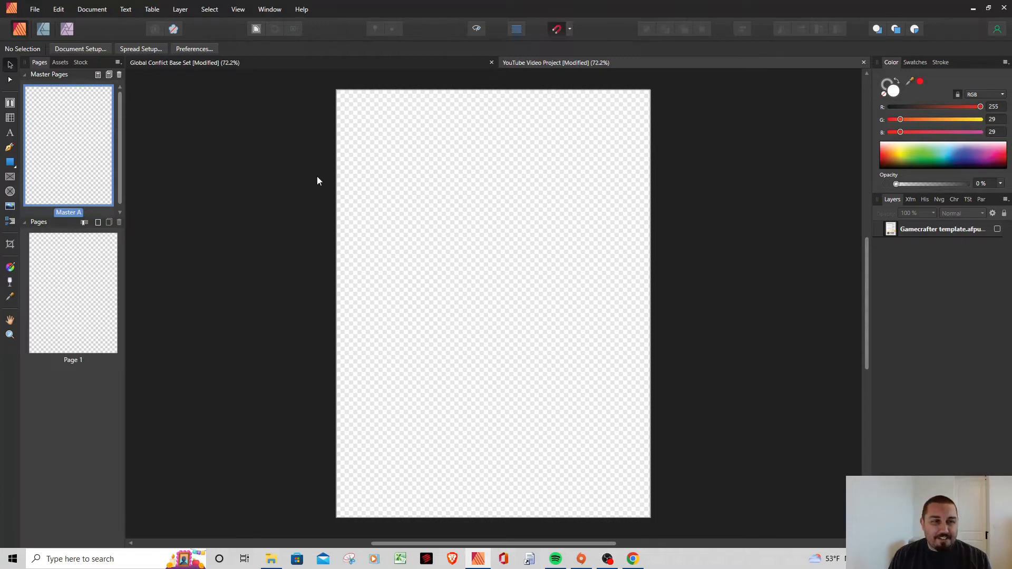
right_click(283, 240)
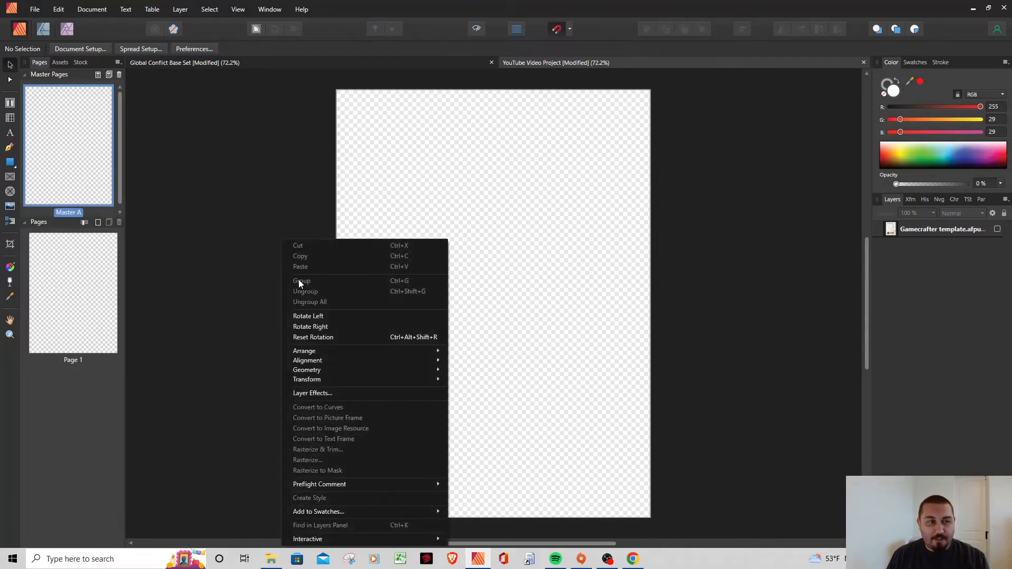
left_click(263, 150)
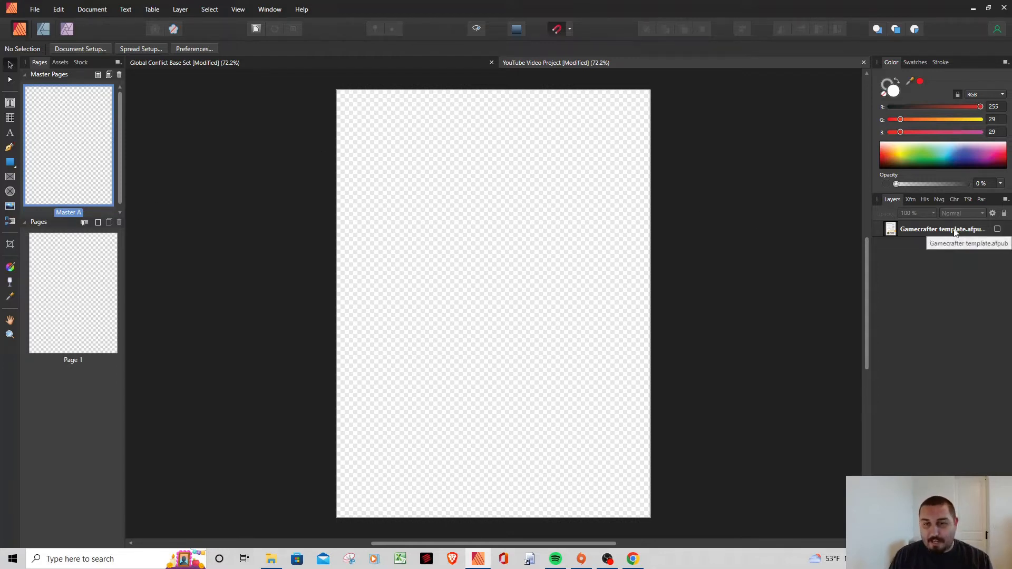
left_click(998, 230)
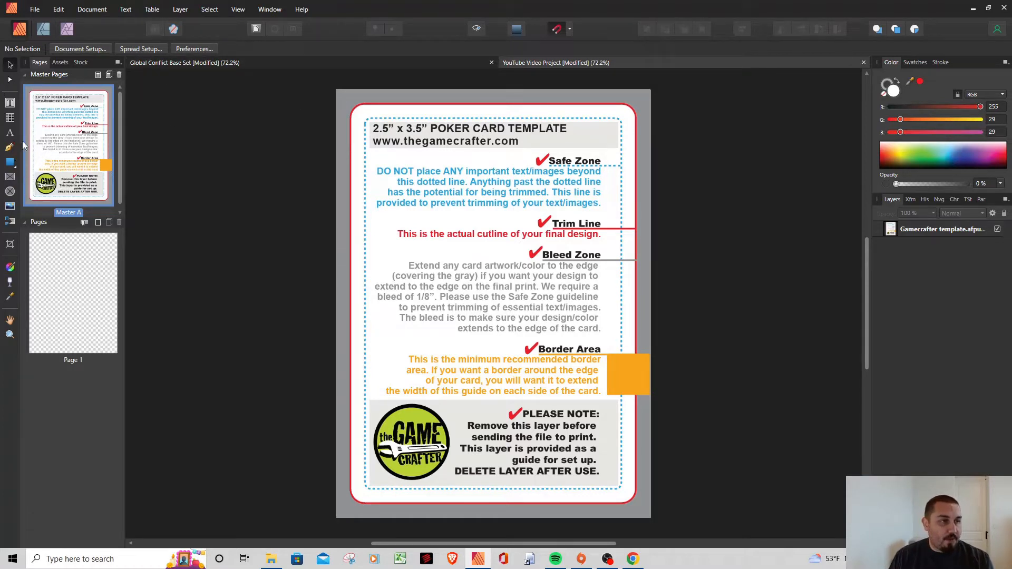
Draw a rectangle on the Master A page along the template's dotted safe zone line and align its upper-left corner to it.
left_click(11, 164)
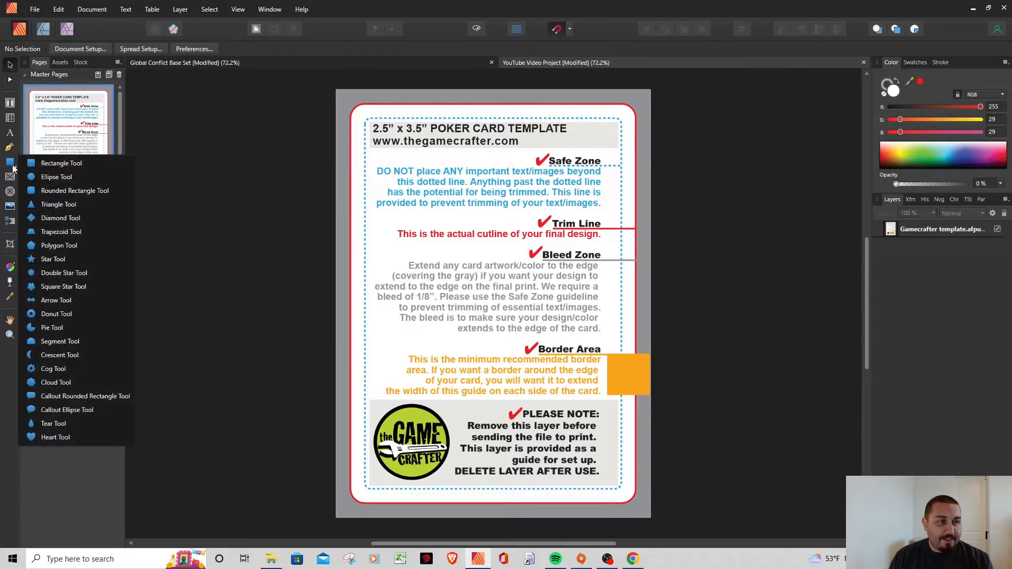
left_click(62, 163)
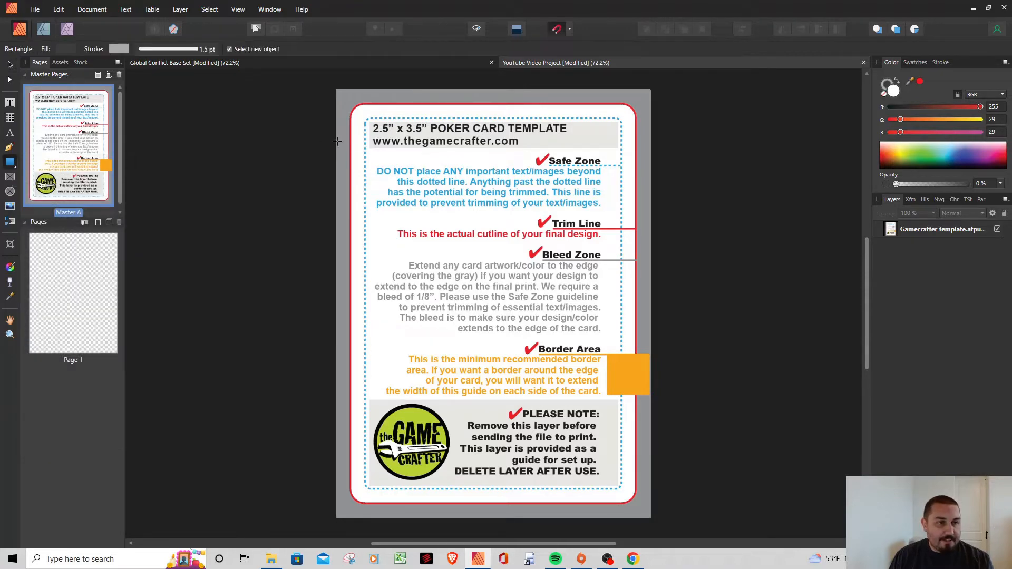
left_click_drag(363, 117, 621, 489)
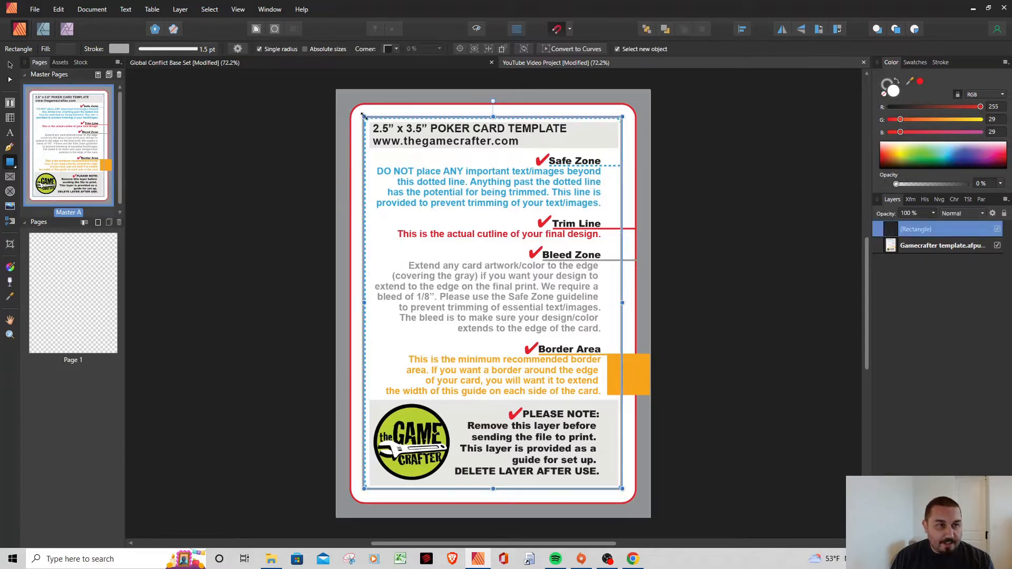
left_click_drag(363, 116, 365, 117)
left_click(765, 257)
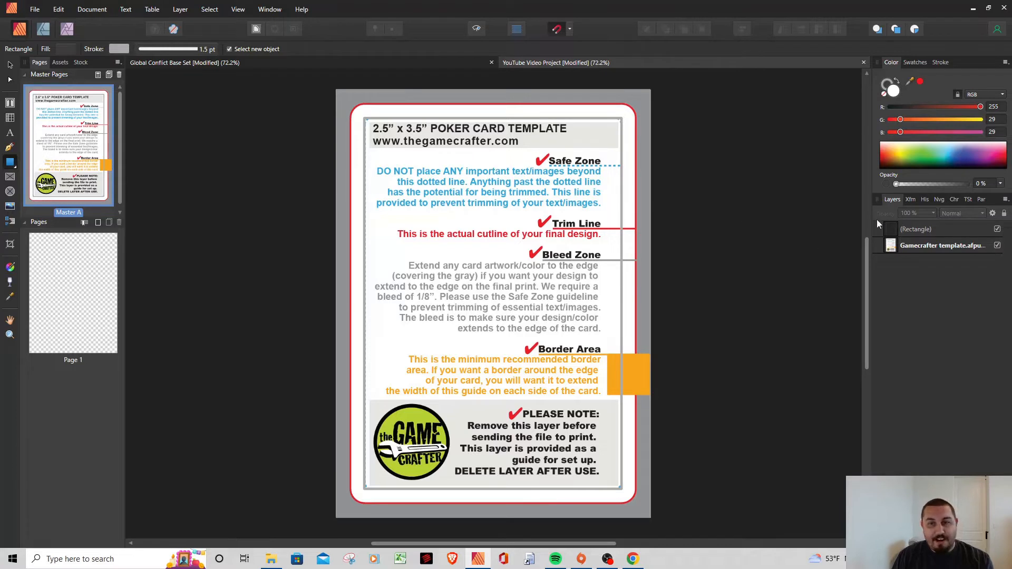
Try a red fill on the safe zone rectangle at 99% opacity and return the fill opacity to 0%.
left_click(925, 229)
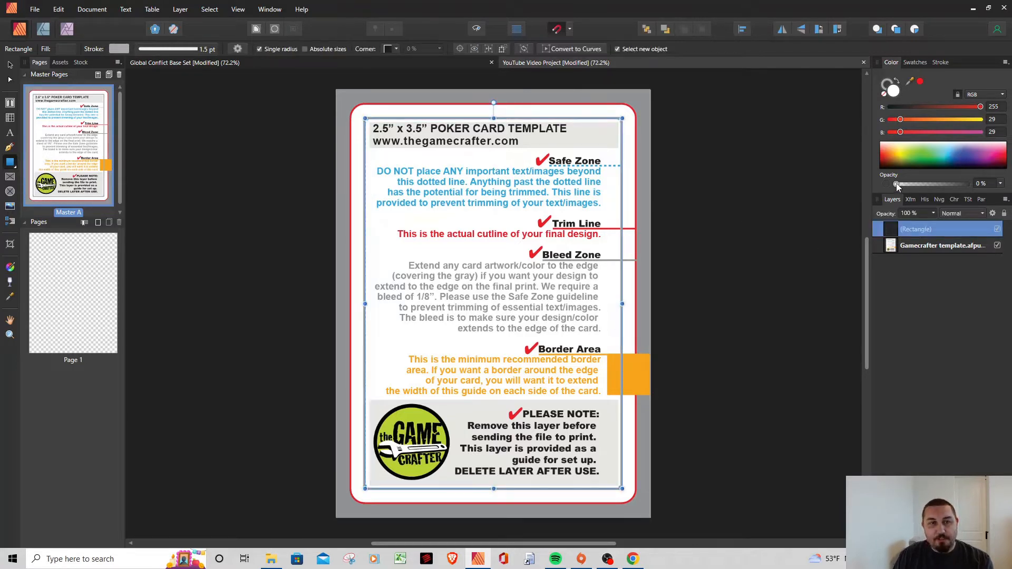
left_click(896, 186)
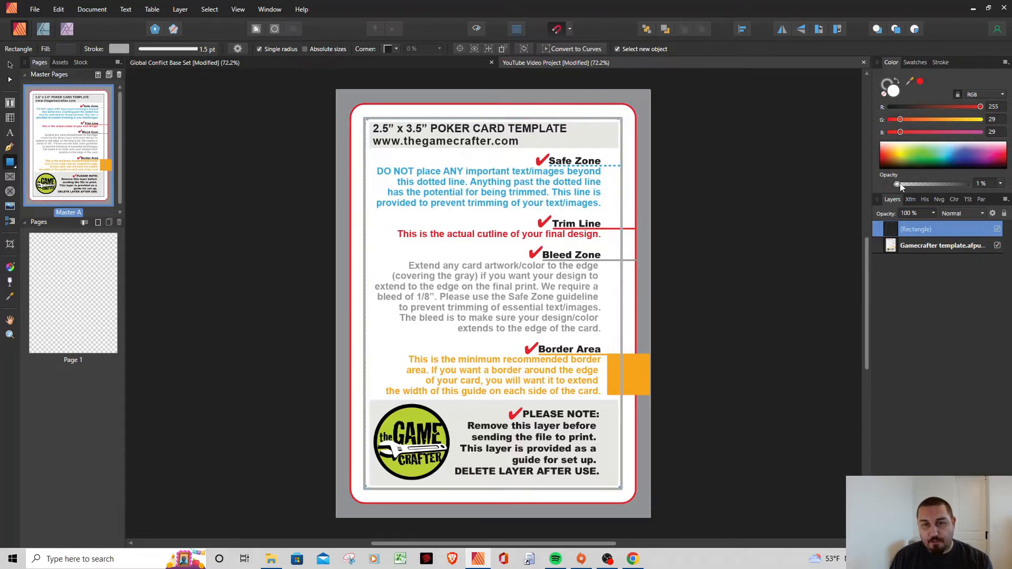
left_click_drag(899, 182, 973, 188)
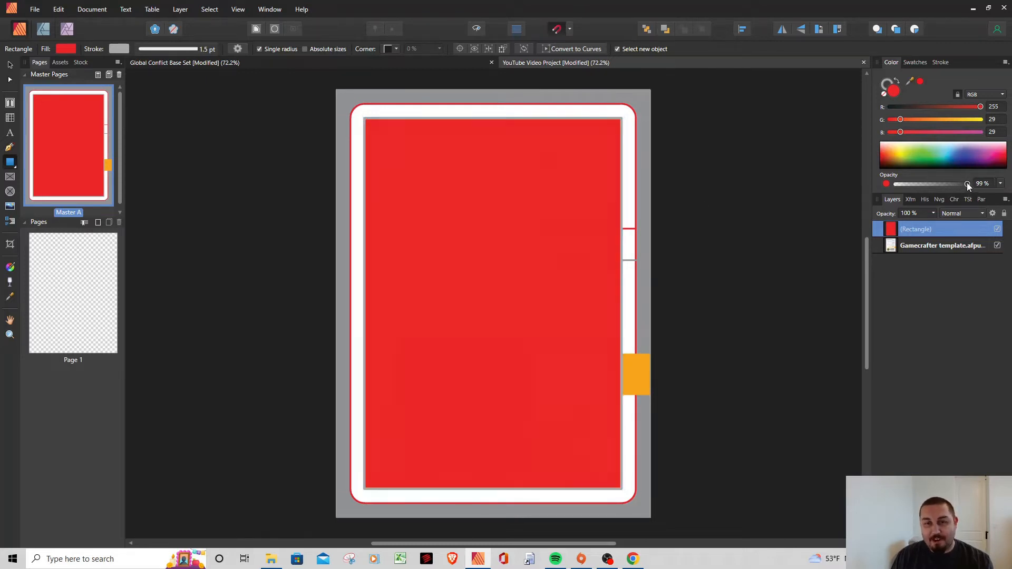
left_click_drag(966, 183, 889, 191)
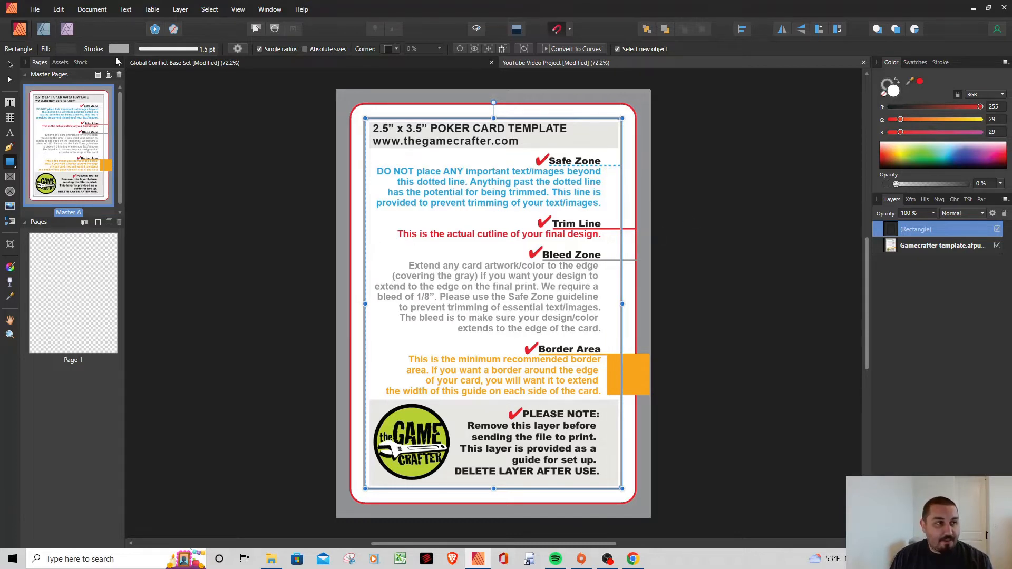
Set the safe zone rectangle's stroke width to 1 pt.
left_click(168, 51)
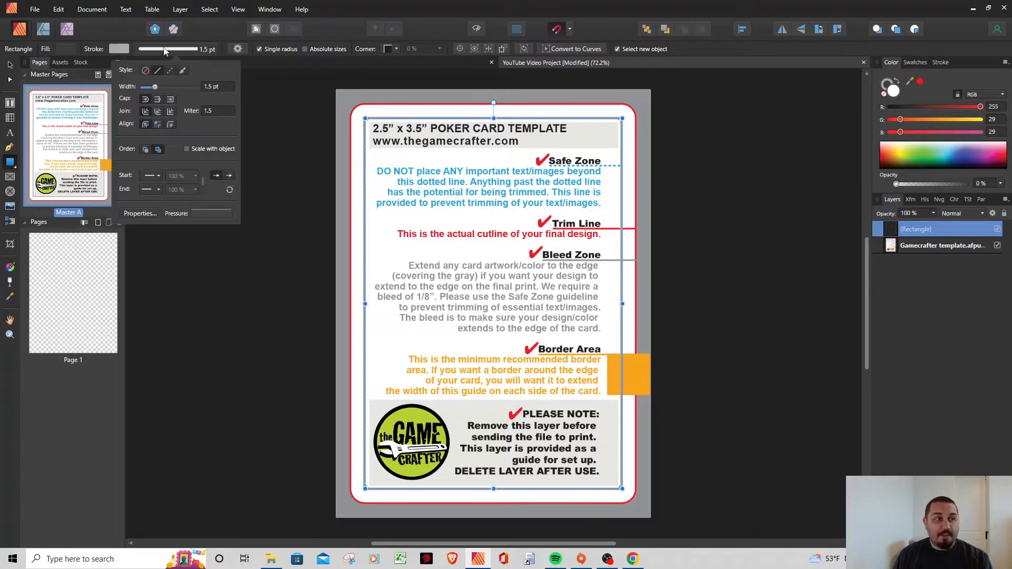
left_click(221, 87)
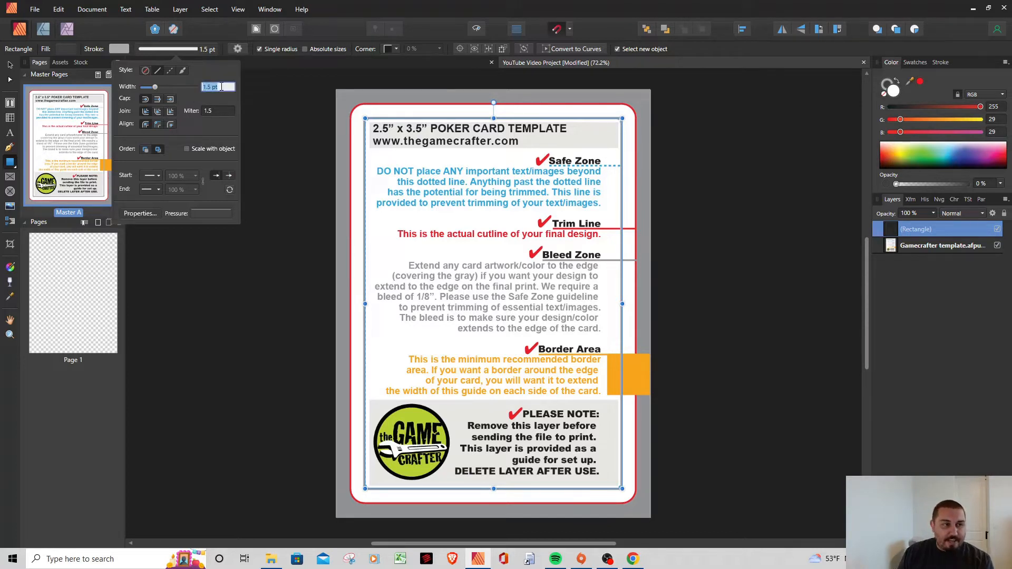
type("1")
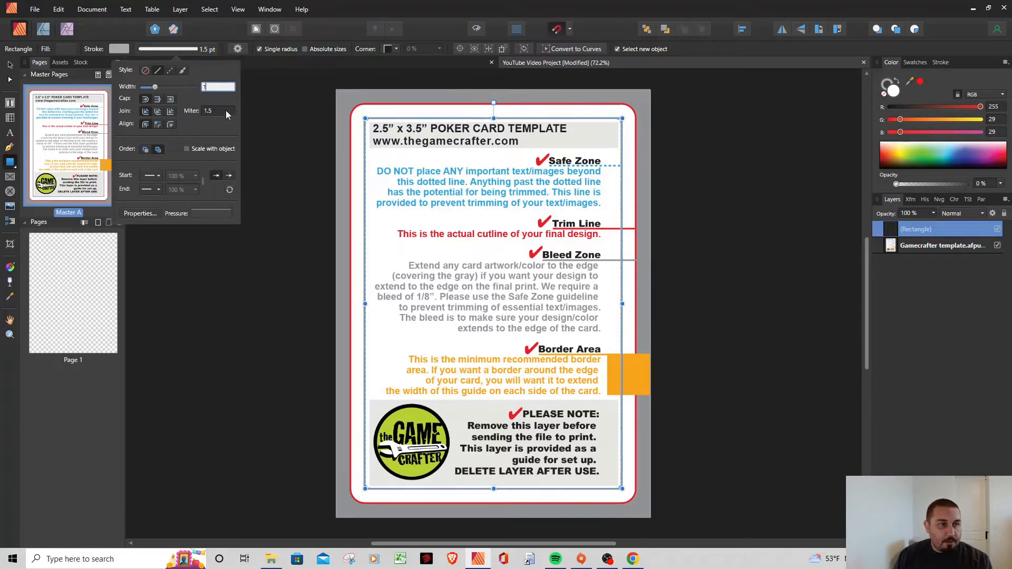
key("Tab")
left_click(725, 219)
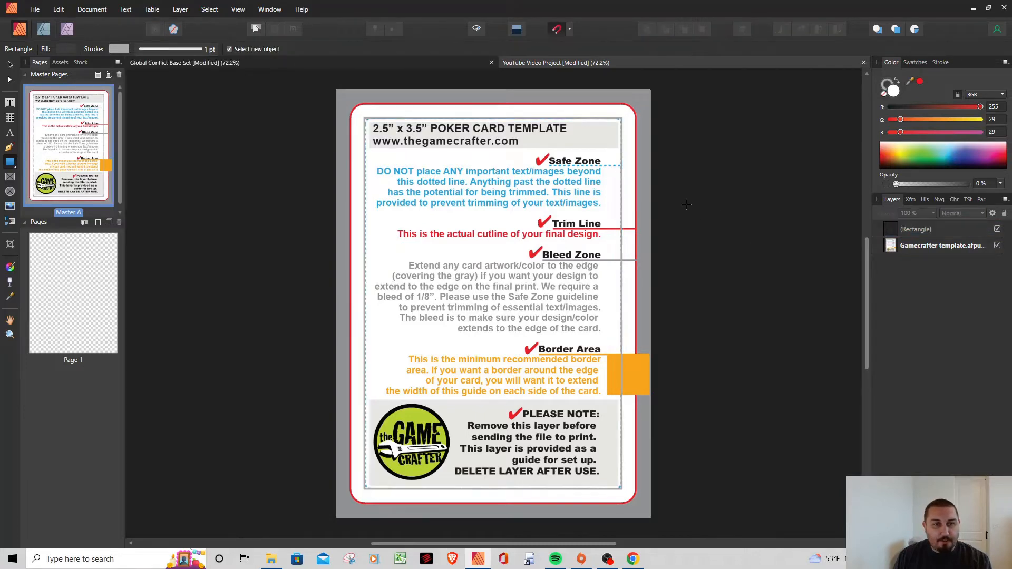
Hide the Gamecrafter template layer and set the rectangle's stroke color to black (RGB 0, 0, 0).
left_click(997, 246)
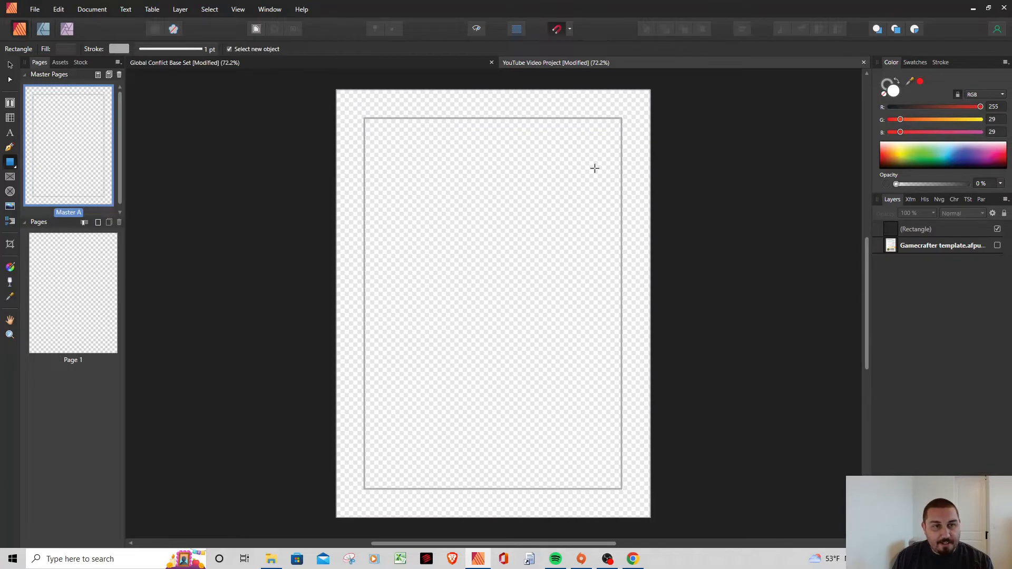
left_click(945, 230)
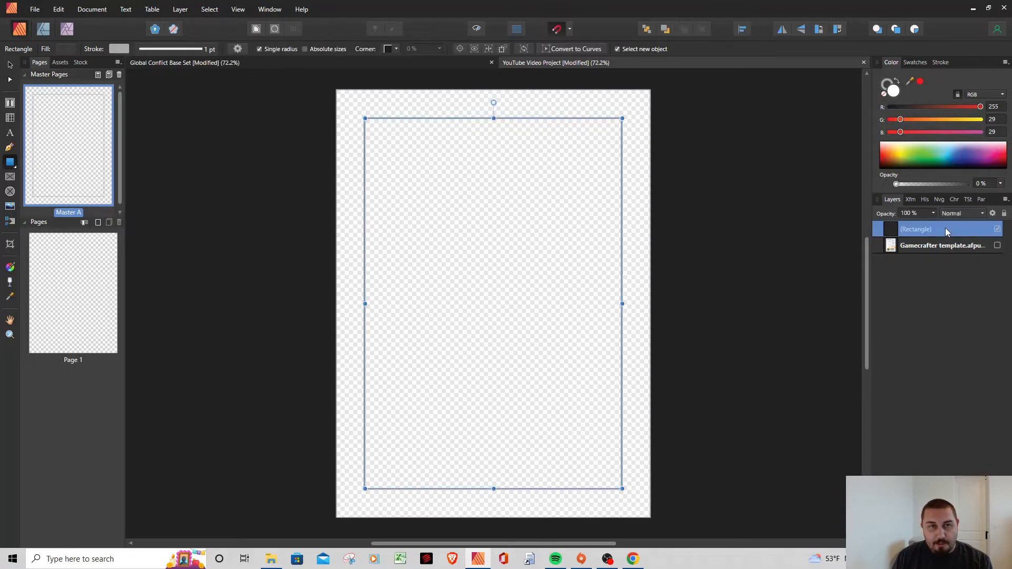
left_click(119, 48)
left_click_drag(59, 143, 39, 180)
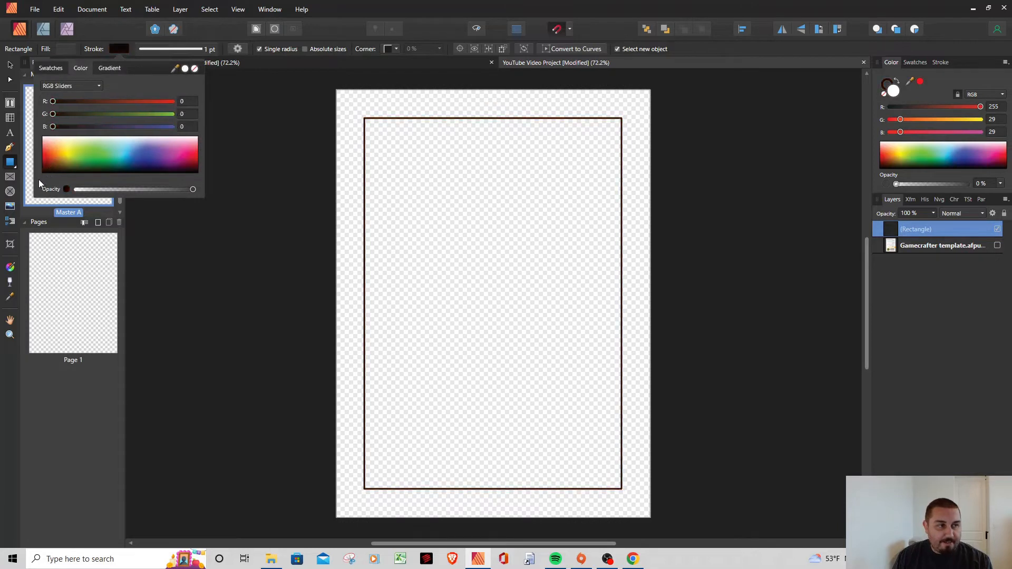
left_click(230, 155)
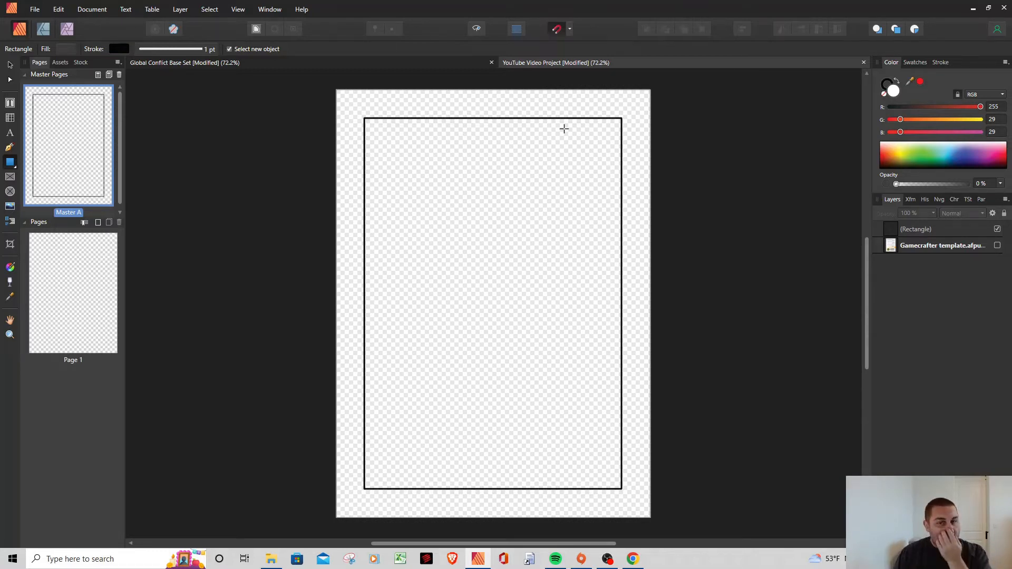
Show the Gamecrafter template layer and give the rectangle rounded corners with a 2% radius.
left_click(997, 245)
left_click(969, 232)
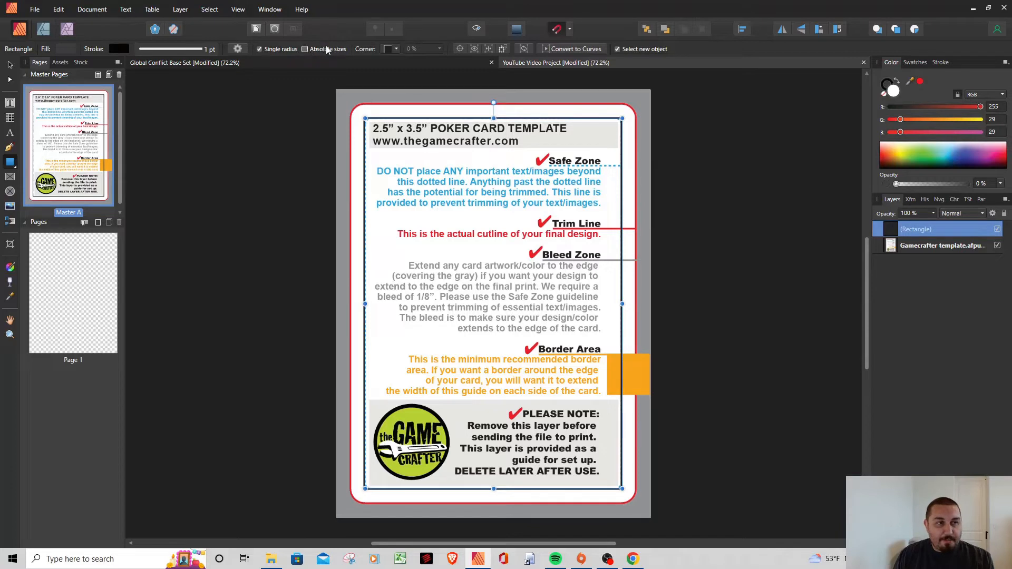
left_click(395, 49)
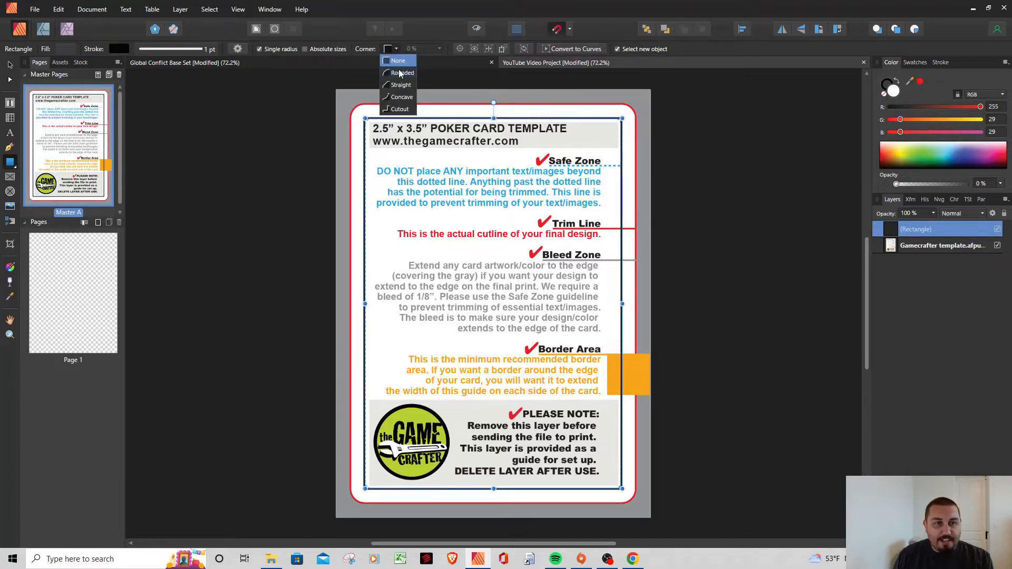
left_click(401, 73)
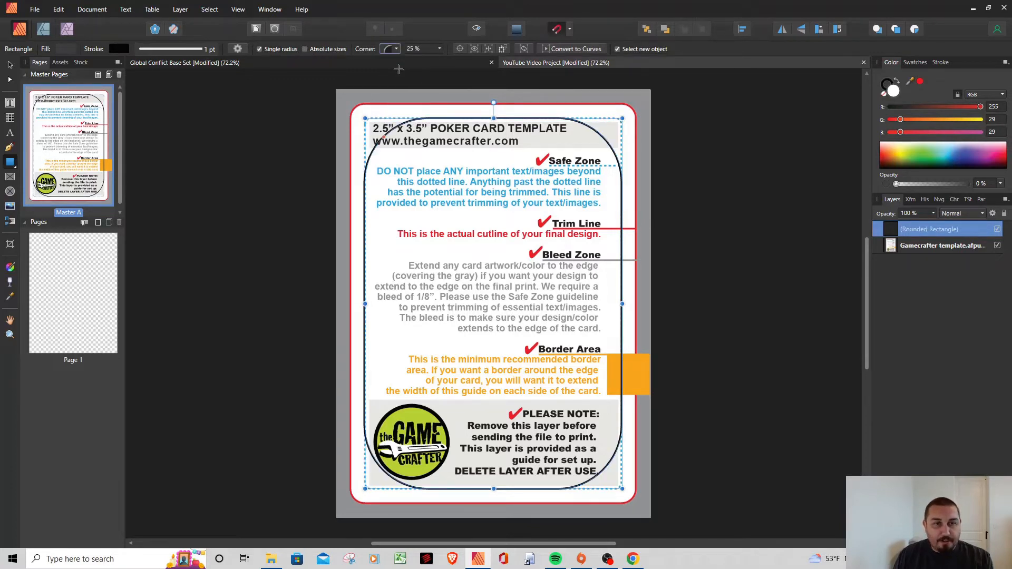
left_click(439, 48)
left_click_drag(440, 60, 410, 62)
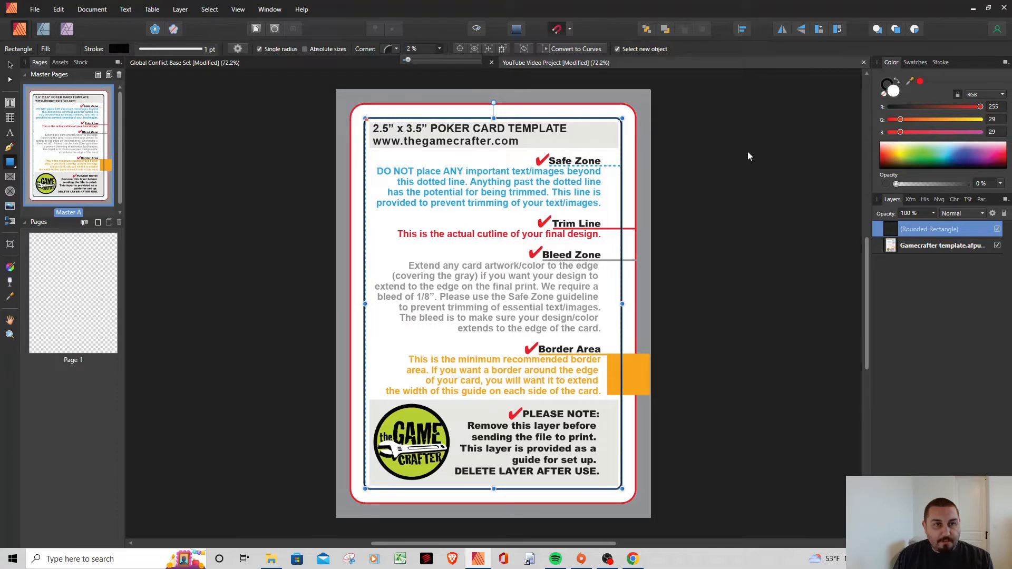
left_click(687, 157)
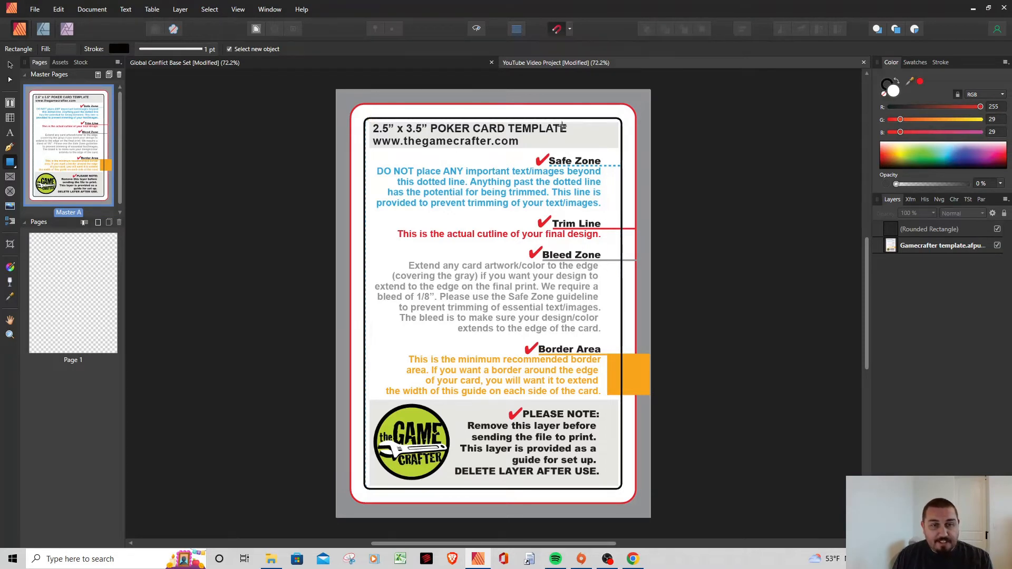
left_click(914, 229)
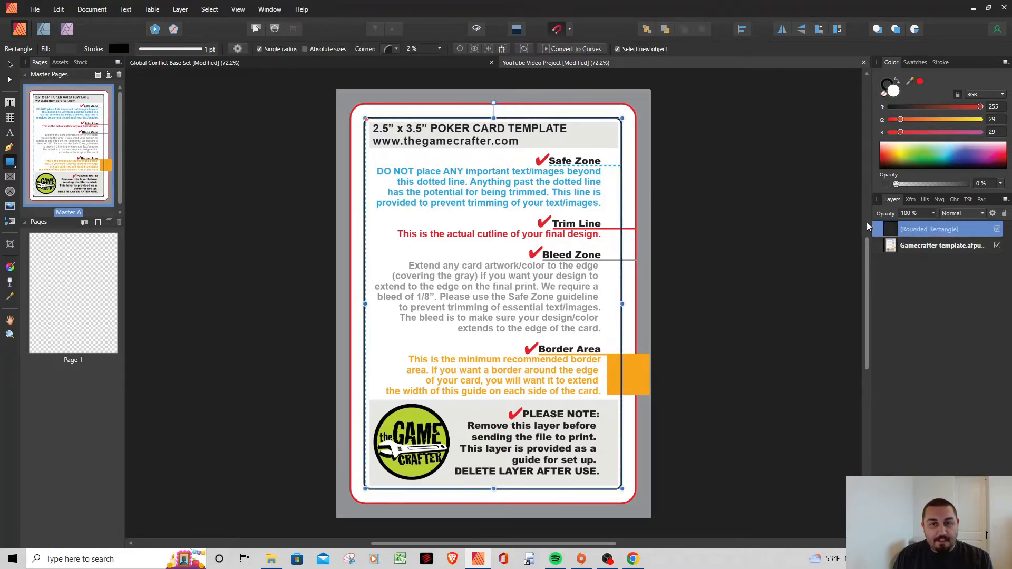
left_click(395, 49)
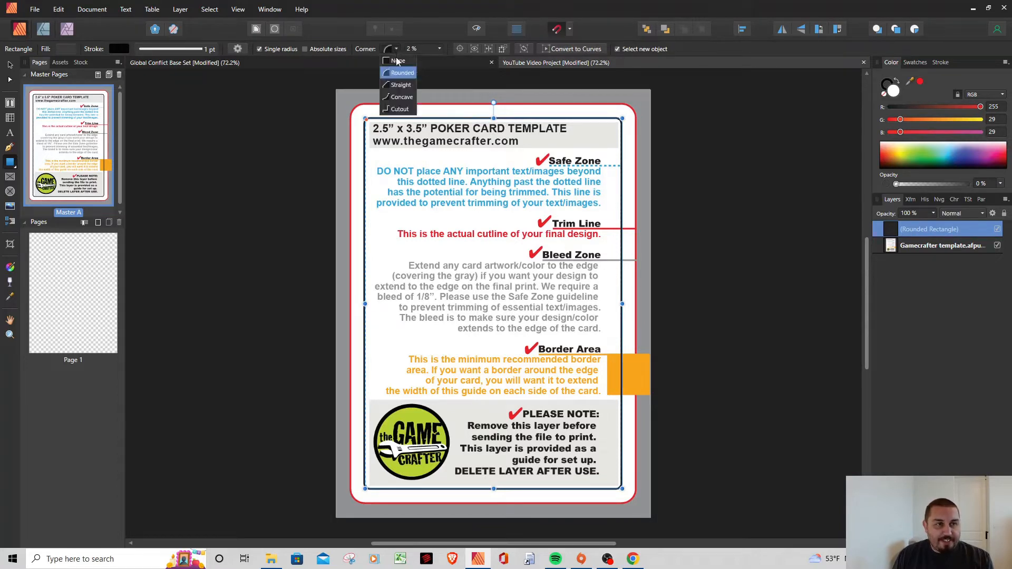
left_click(440, 49)
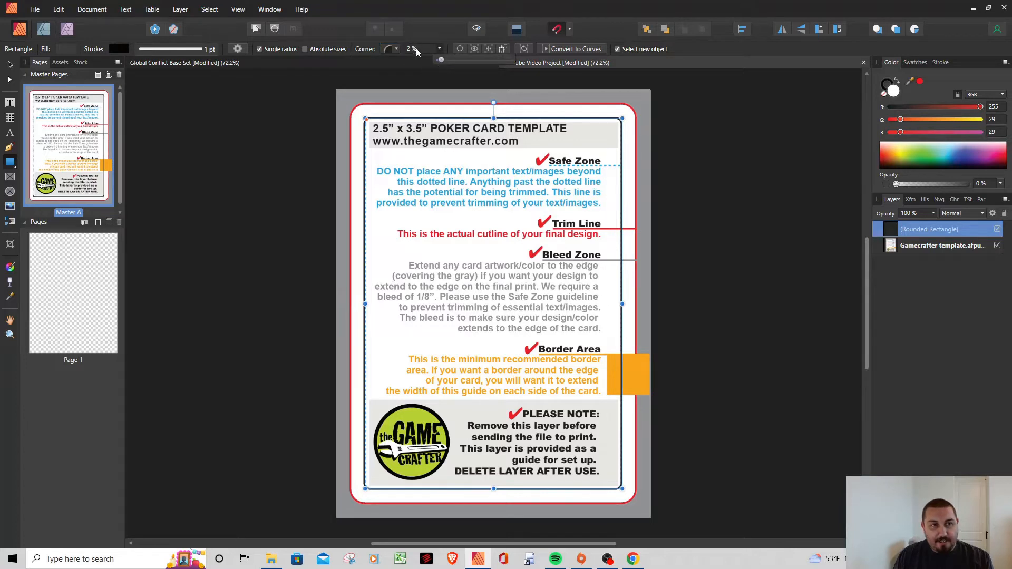
left_click(678, 153)
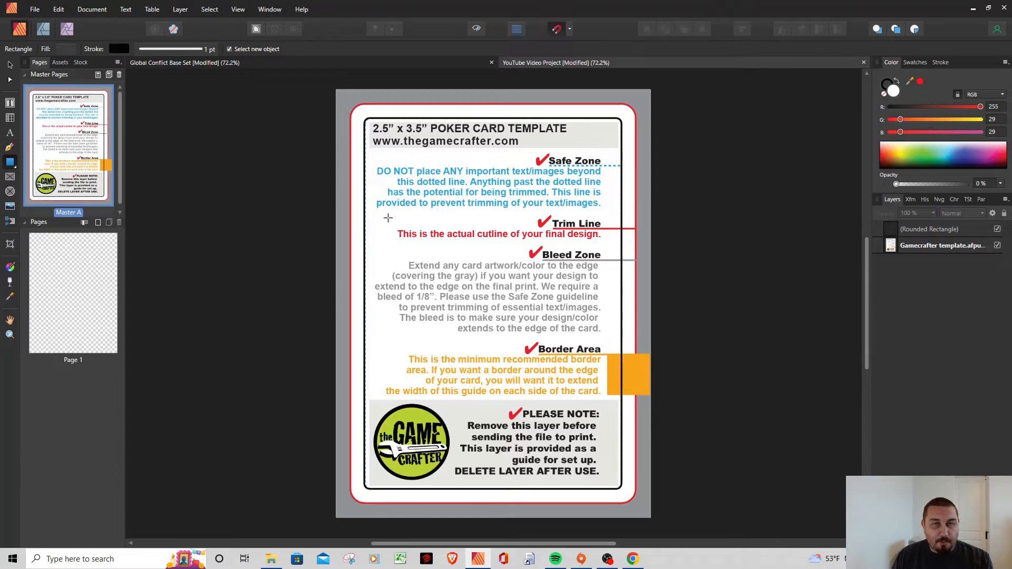
left_click(10, 64)
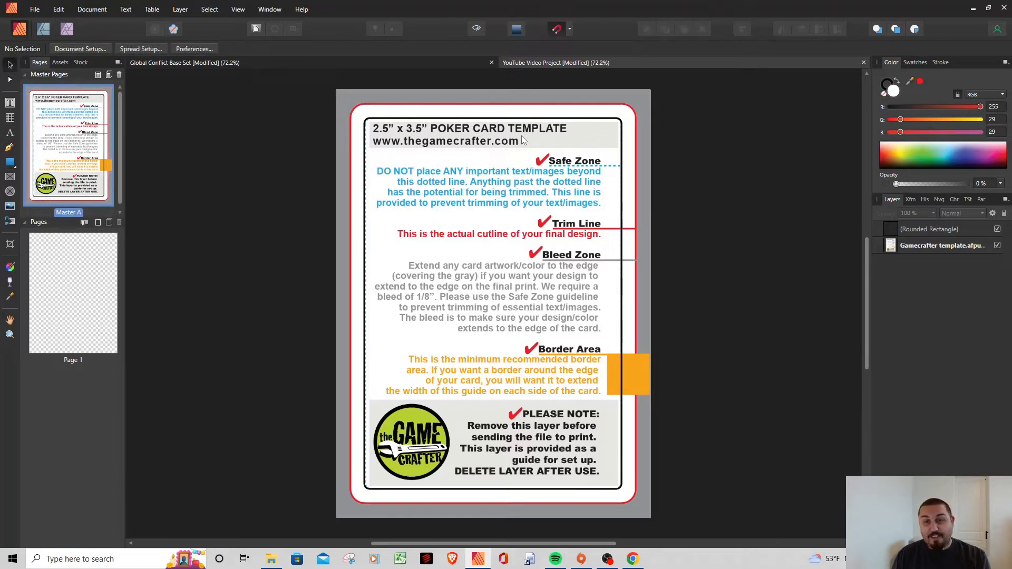
left_click(942, 232)
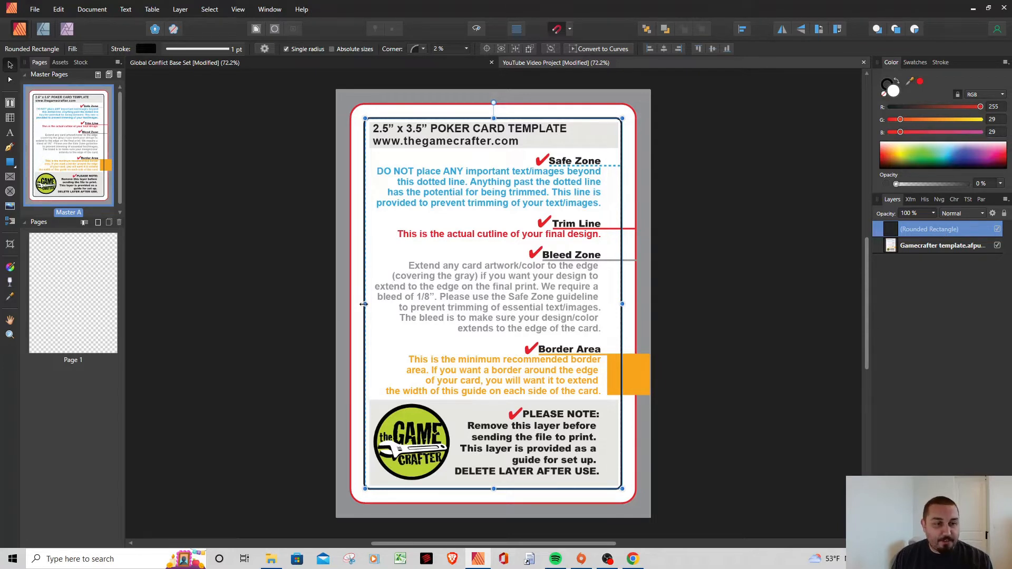
left_click(741, 257)
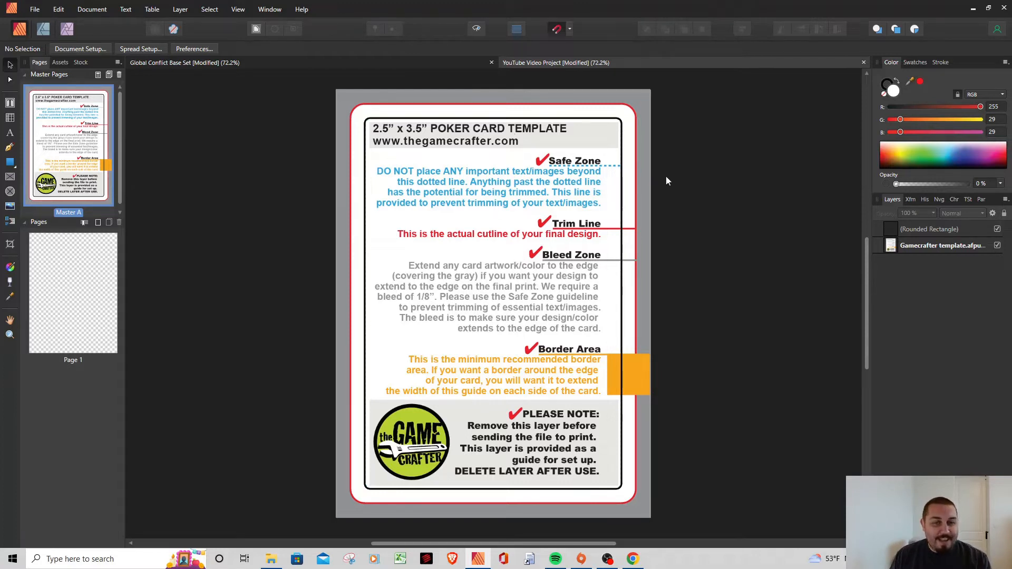
Hide the Gamecrafter template layer and draw a circular picture frame about 100 px wide inside the border's upper-right corner.
left_click(997, 246)
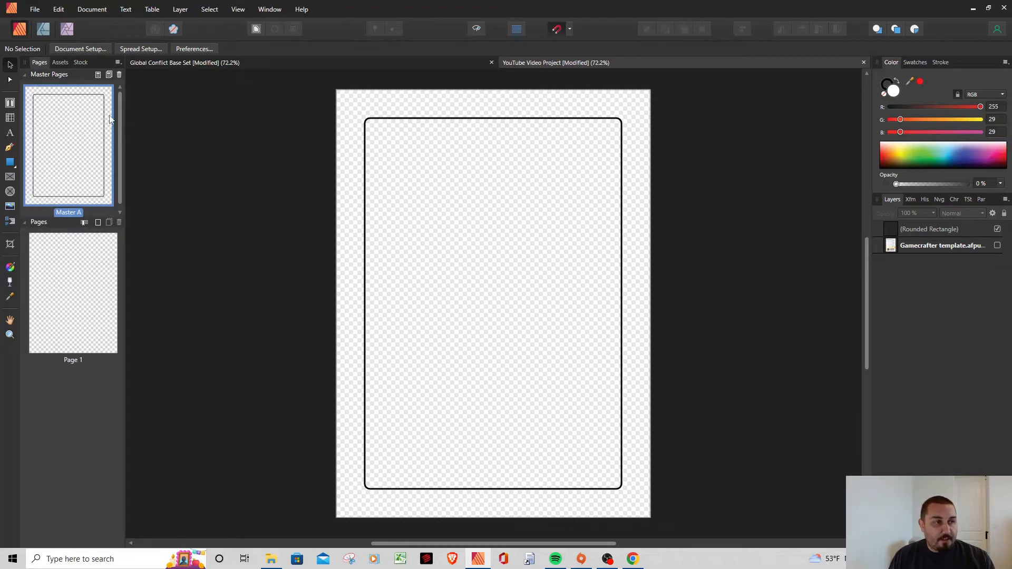
left_click(10, 192)
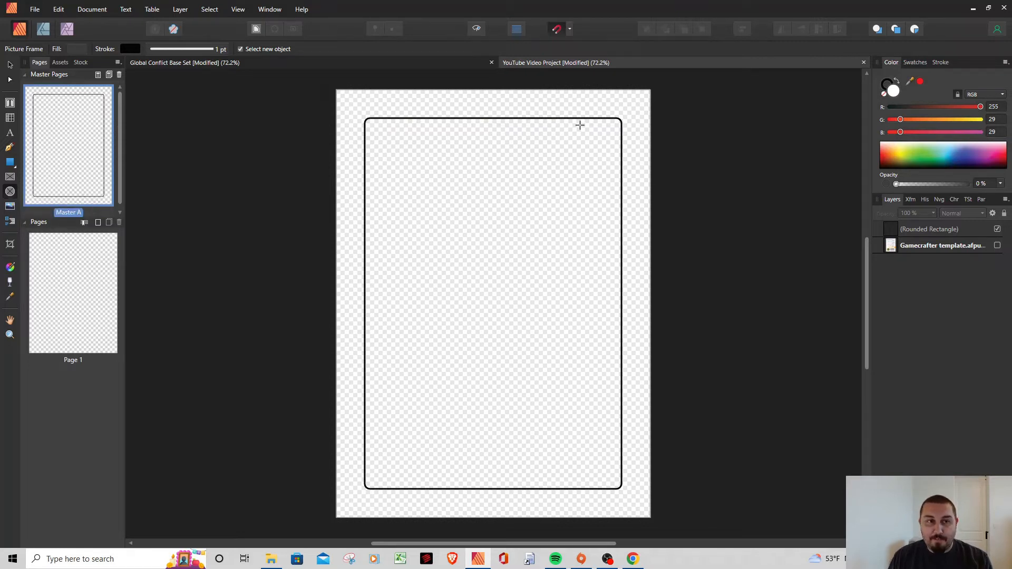
mouse_move(578, 124)
left_mouse_down()
mouse_move(617, 160)
mouse_move(586, 152)
mouse_move(623, 156)
mouse_move(599, 140)
mouse_move(614, 159)
mouse_move(606, 154)
left_mouse_up()
left_click_drag(608, 157, 615, 165)
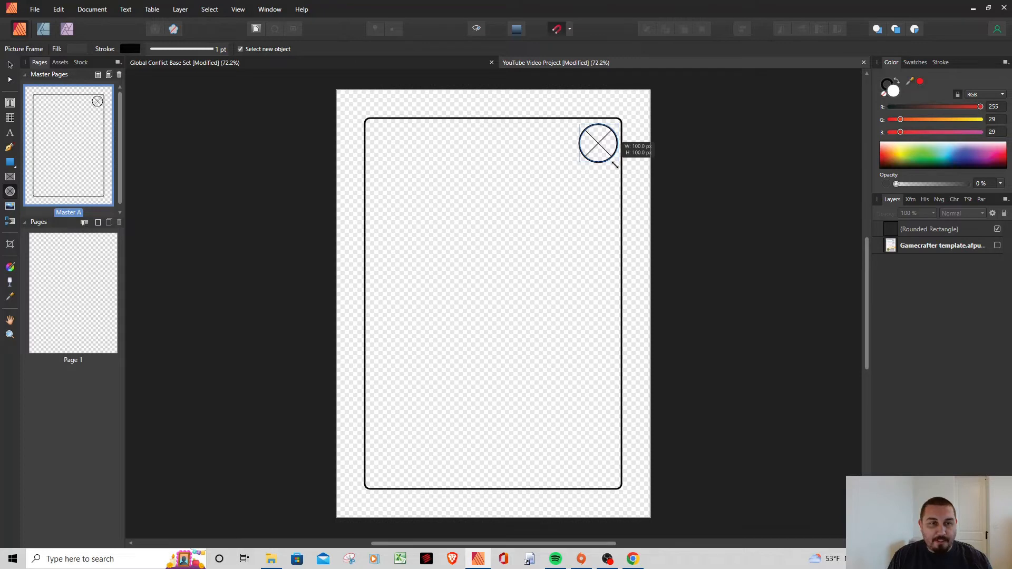
left_click_drag(614, 165, 615, 165)
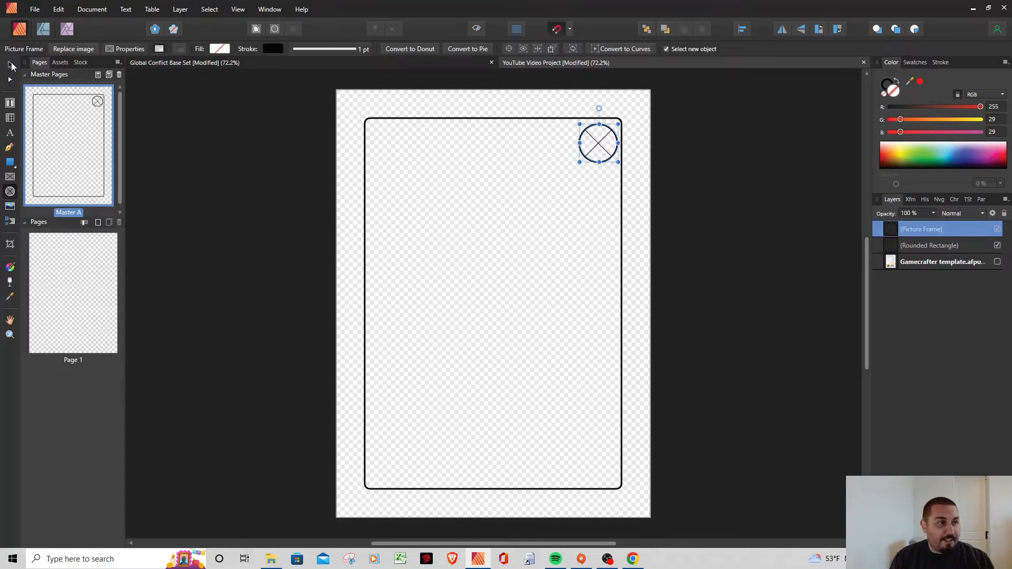
Nudge the circular picture frame slightly up and left, away from the border's right edge.
left_click(10, 65)
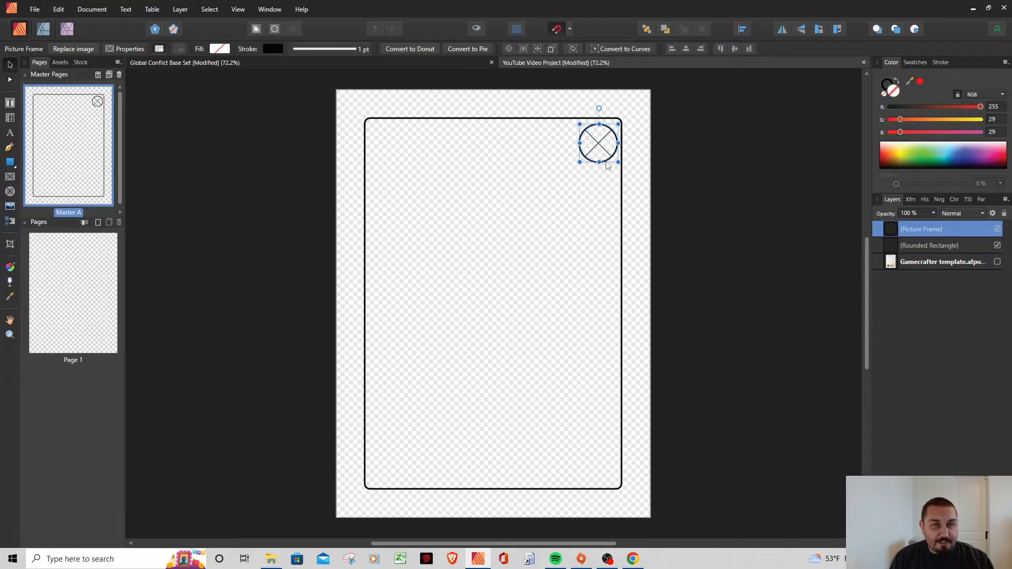
left_click_drag(606, 161, 604, 160)
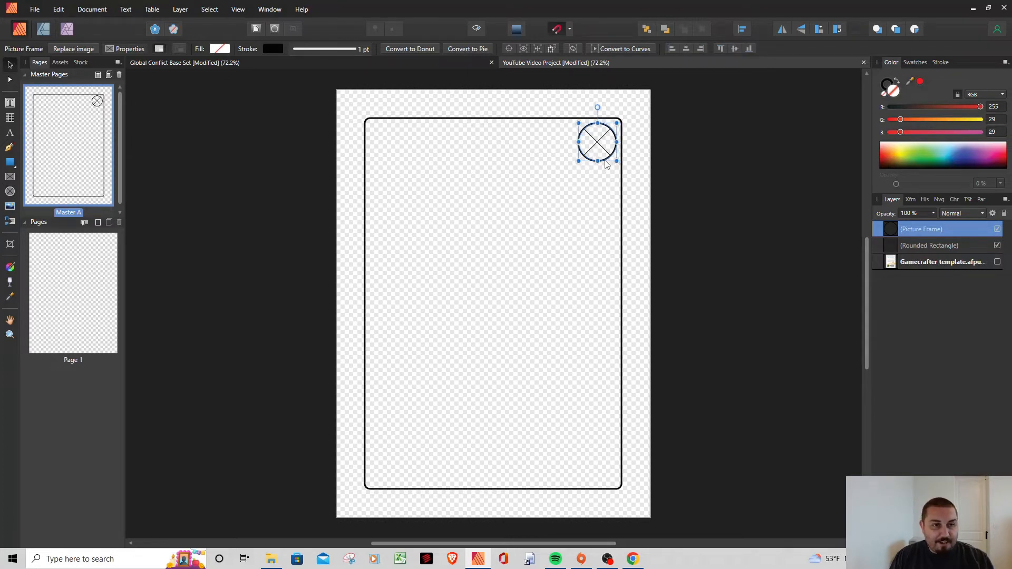
left_click(690, 135)
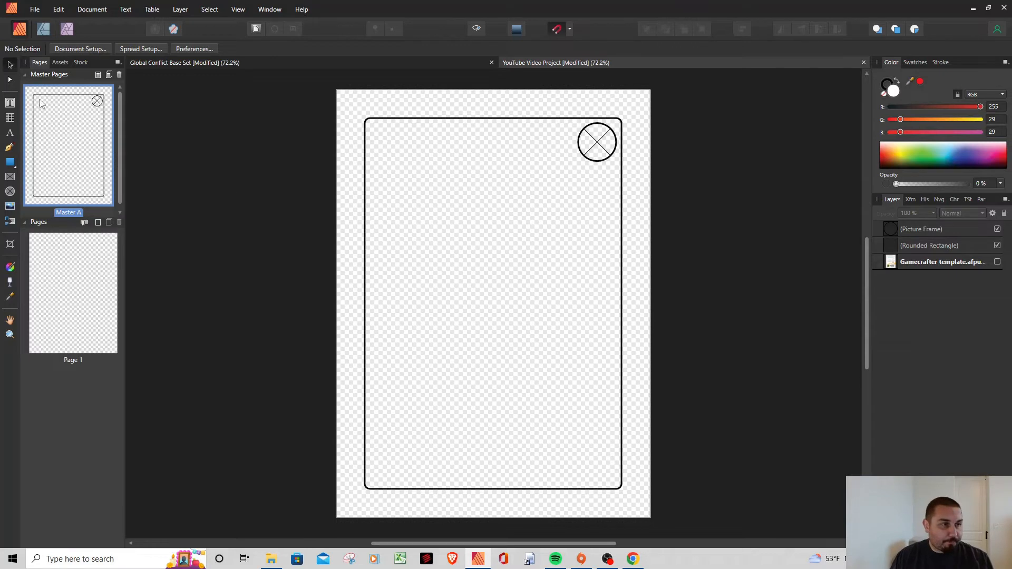
Draw a rectangular picture frame spanning the border's full width, then shift it slightly down to clear the circular frame.
left_click(9, 177)
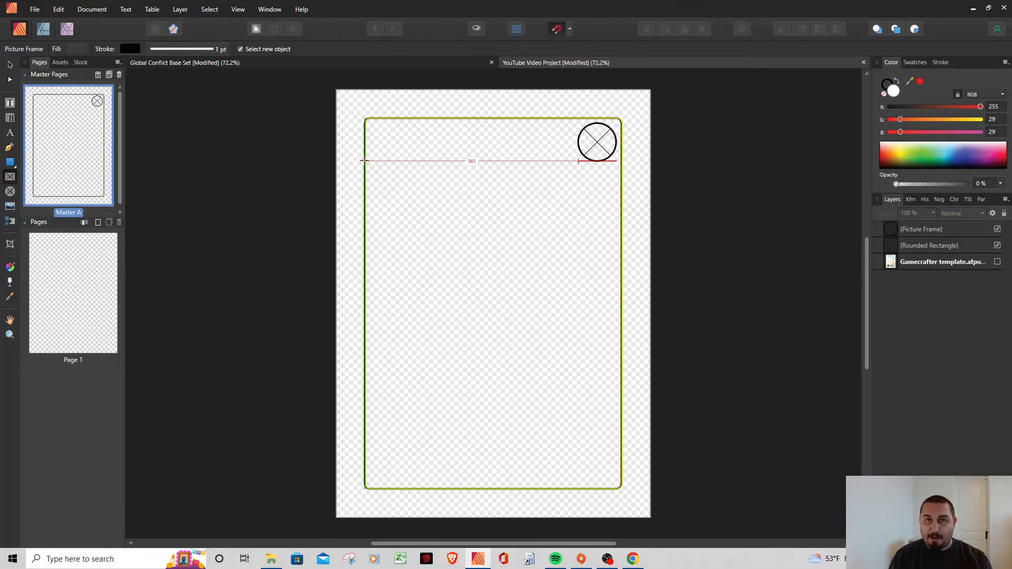
left_click_drag(365, 161, 623, 332)
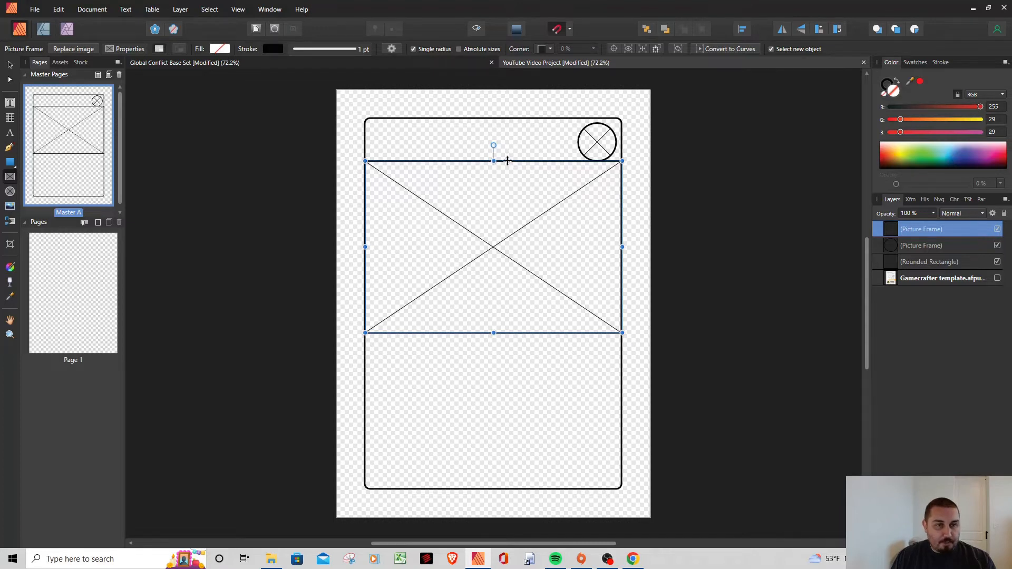
left_click_drag(507, 160, 508, 166)
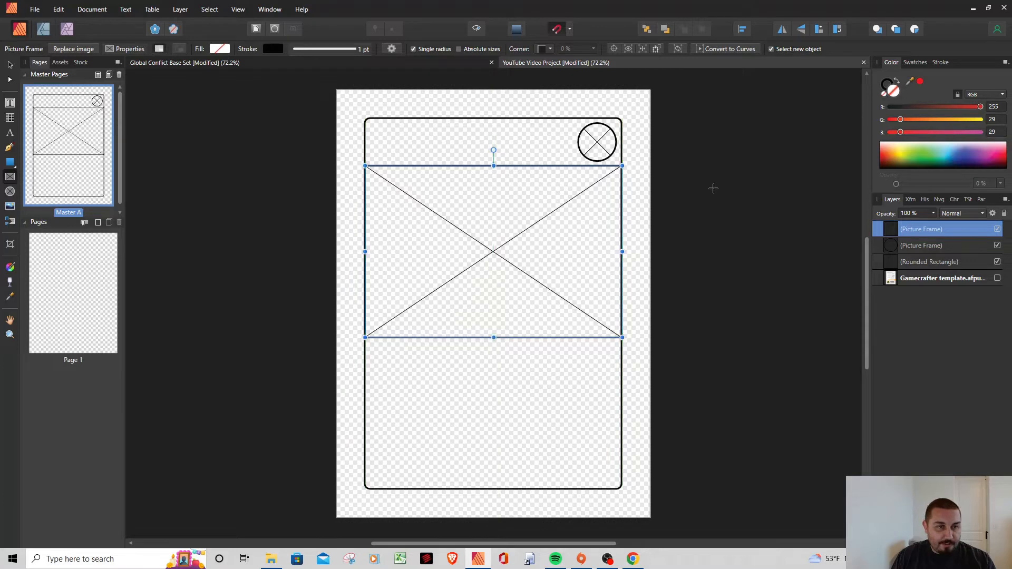
left_click(713, 189)
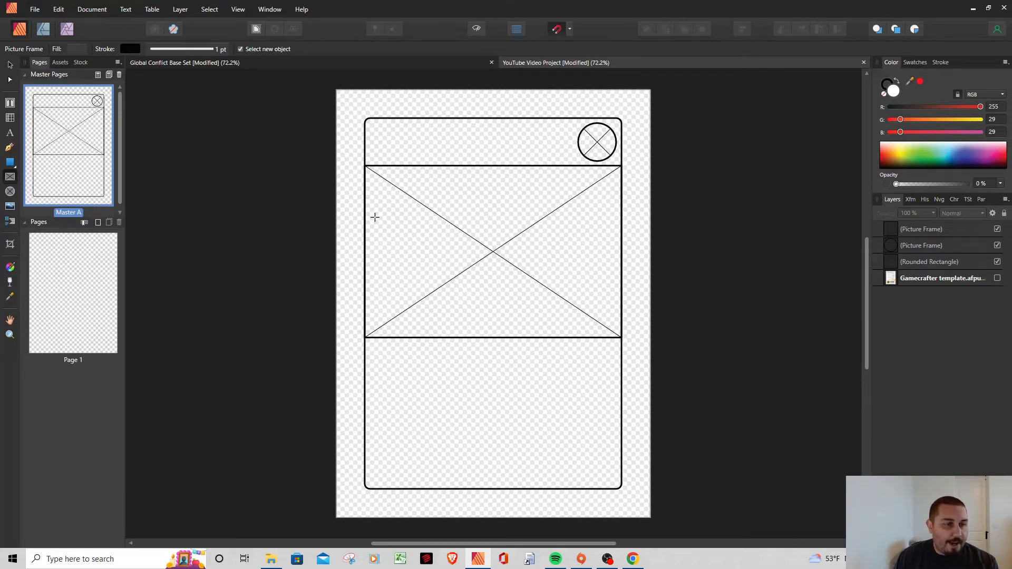
Narrow the rectangular picture frame from both sides to about 645 px wide, leaving small gaps inside the border.
left_click(10, 65)
left_click(945, 232)
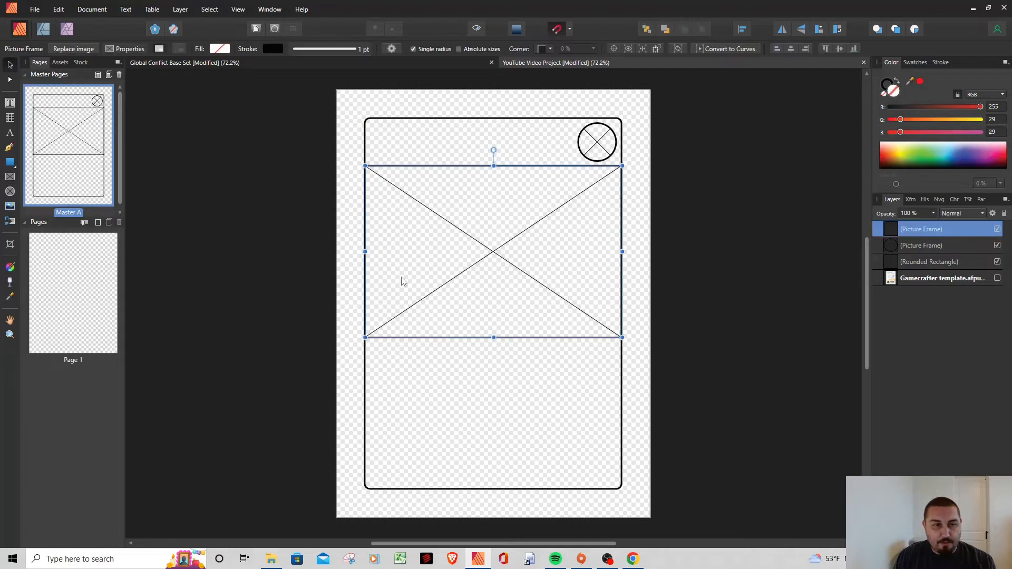
left_click_drag(367, 252, 370, 252)
left_click_drag(623, 253, 616, 253)
left_click_drag(369, 252, 370, 252)
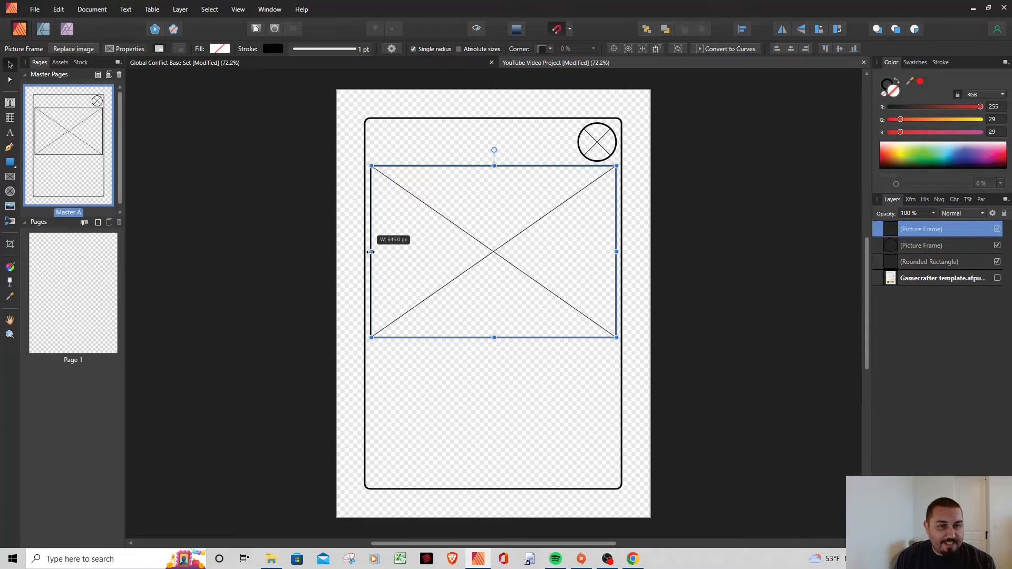
left_click_drag(371, 252, 370, 252)
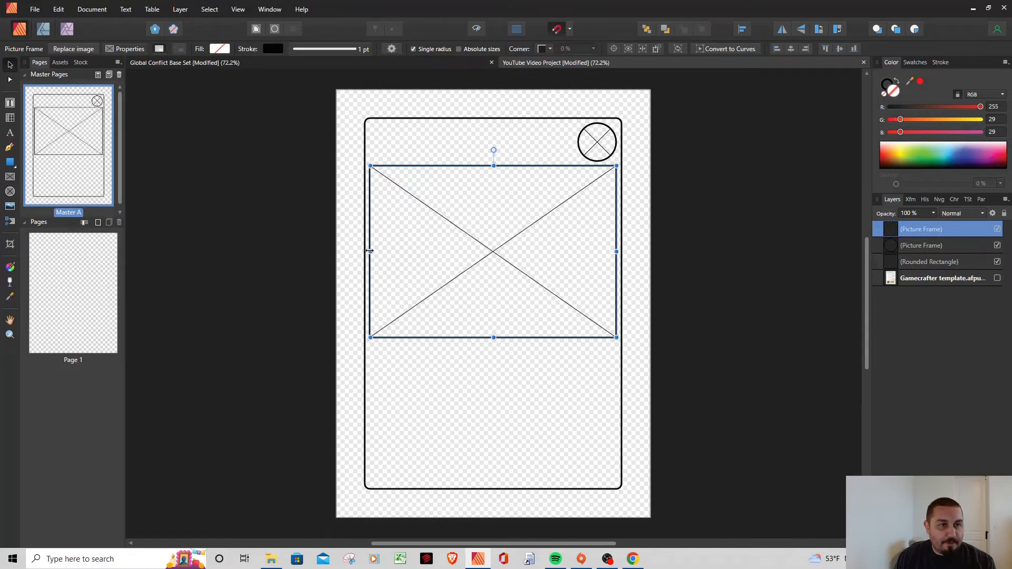
left_click(679, 218)
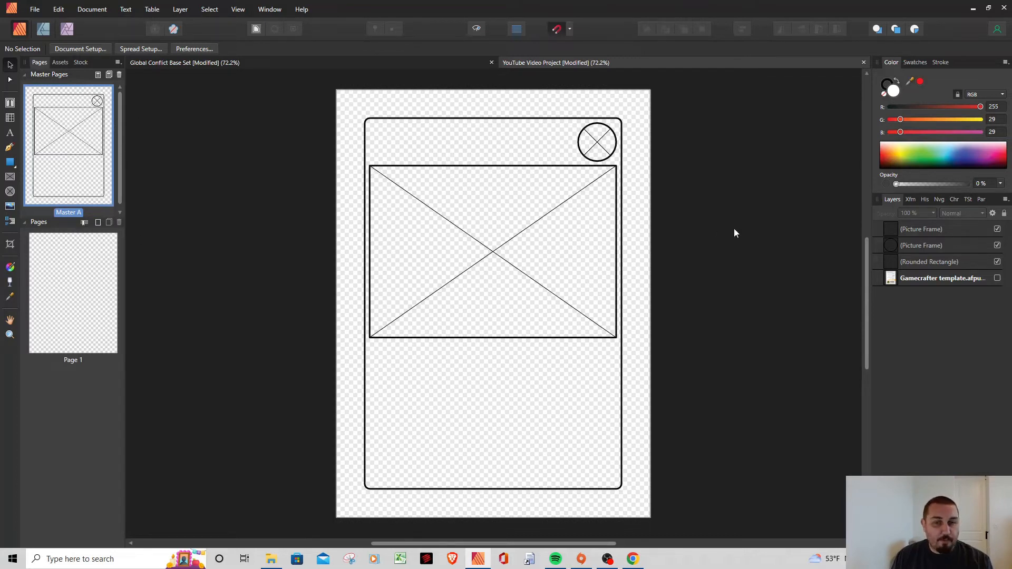
Draw a rectangle exactly over the rectangular picture frame, matching its corners.
left_click(9, 162)
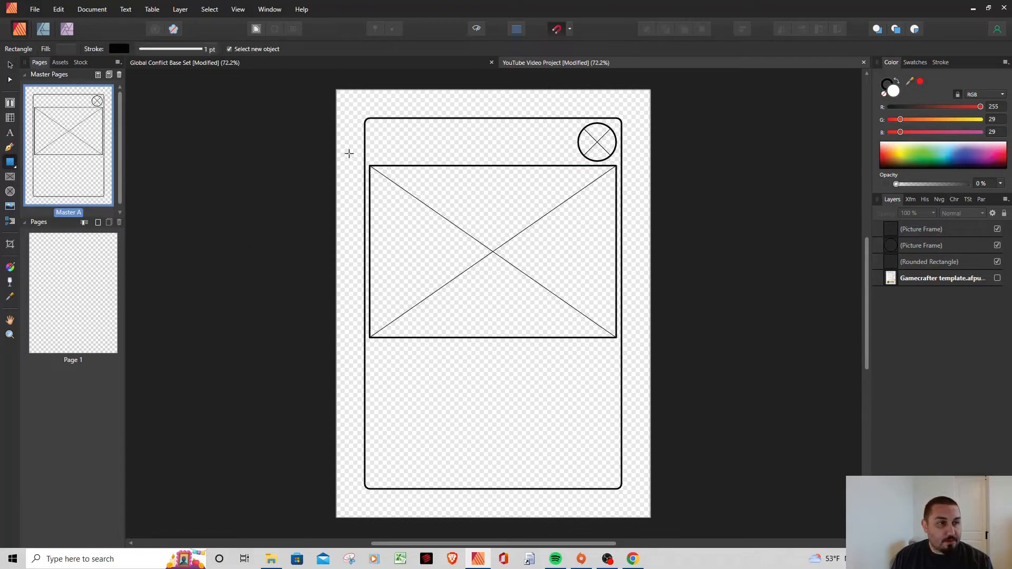
left_click(373, 167)
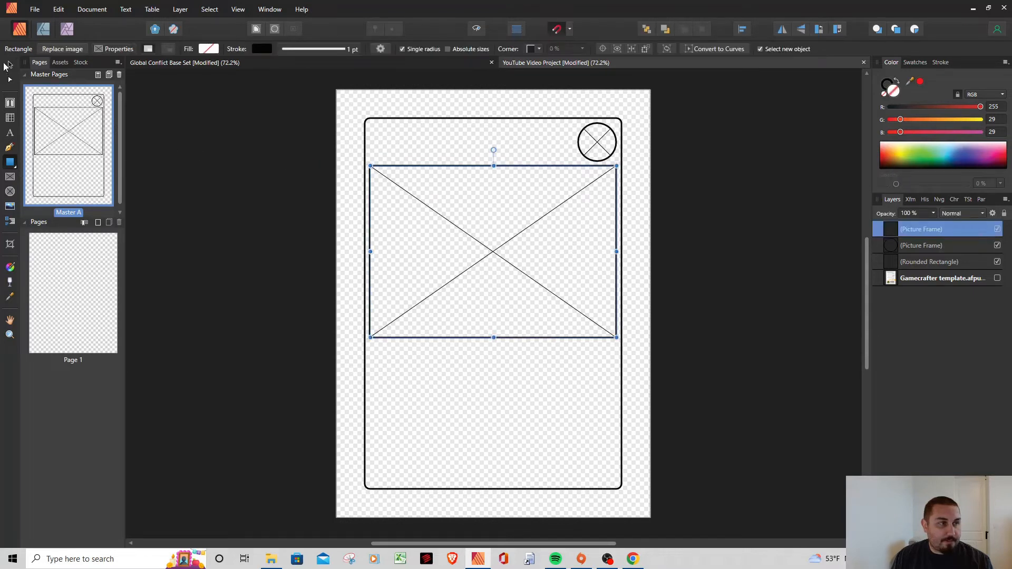
left_click(10, 64)
left_click(235, 168)
left_click(10, 163)
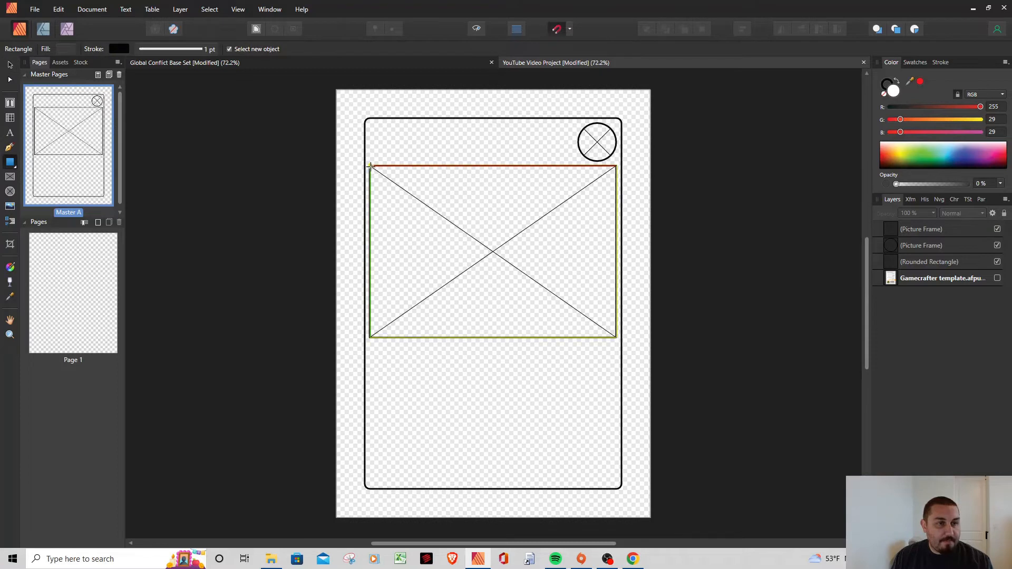
left_click_drag(371, 167, 616, 337)
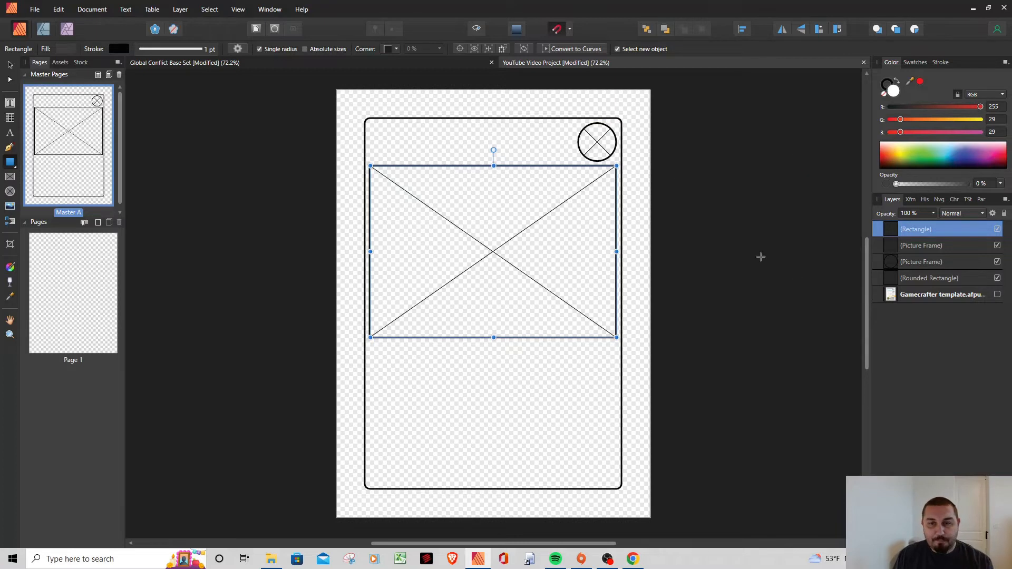
In the Designer persona, enable the 3D layer effect on the new rectangle and open its detailed effect settings.
left_click(953, 247)
left_click(949, 230)
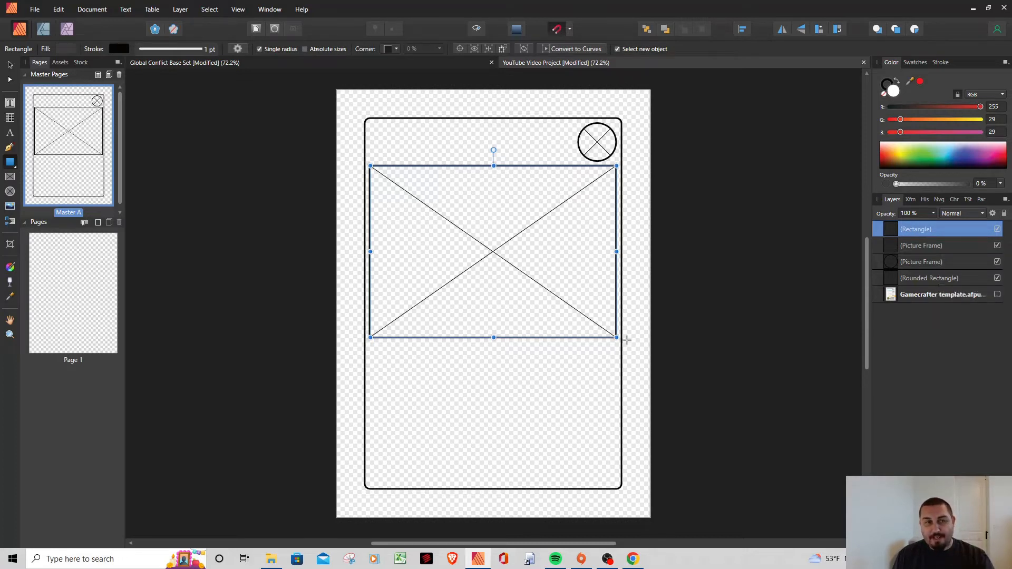
mouse_move(961, 235)
left_mouse_down()
mouse_move(956, 307)
mouse_move(947, 228)
left_mouse_up()
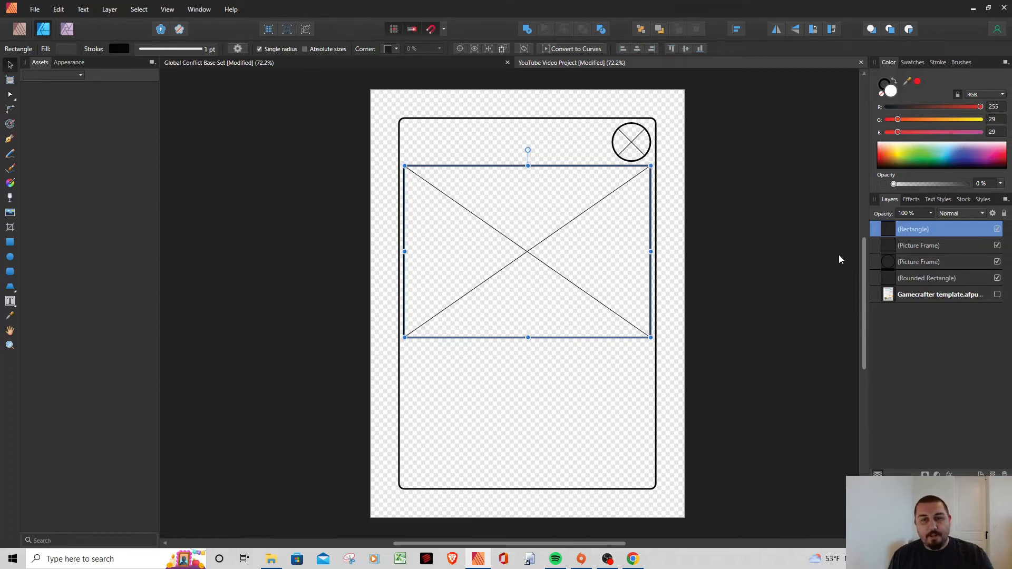
left_click(912, 200)
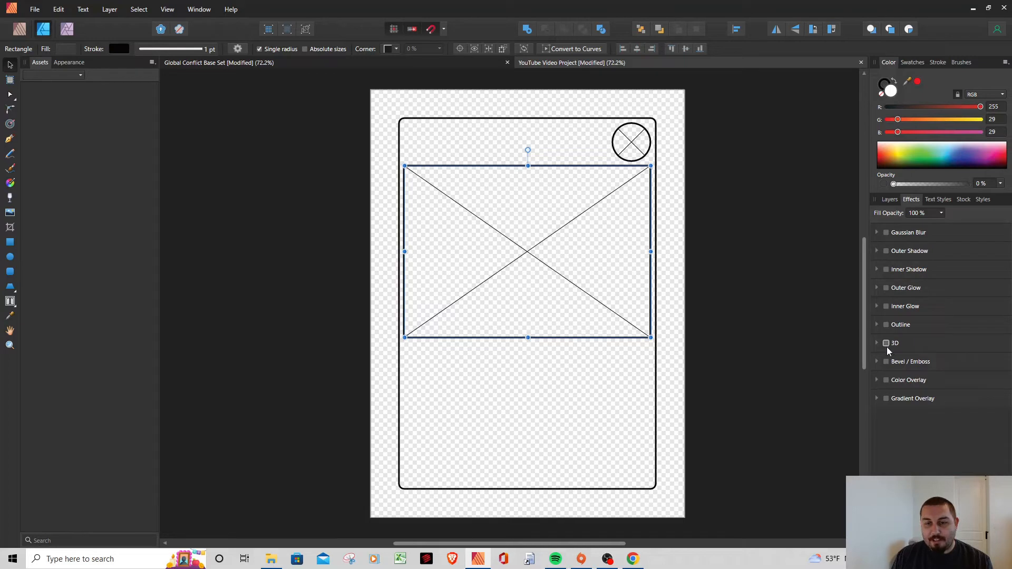
left_click(885, 344)
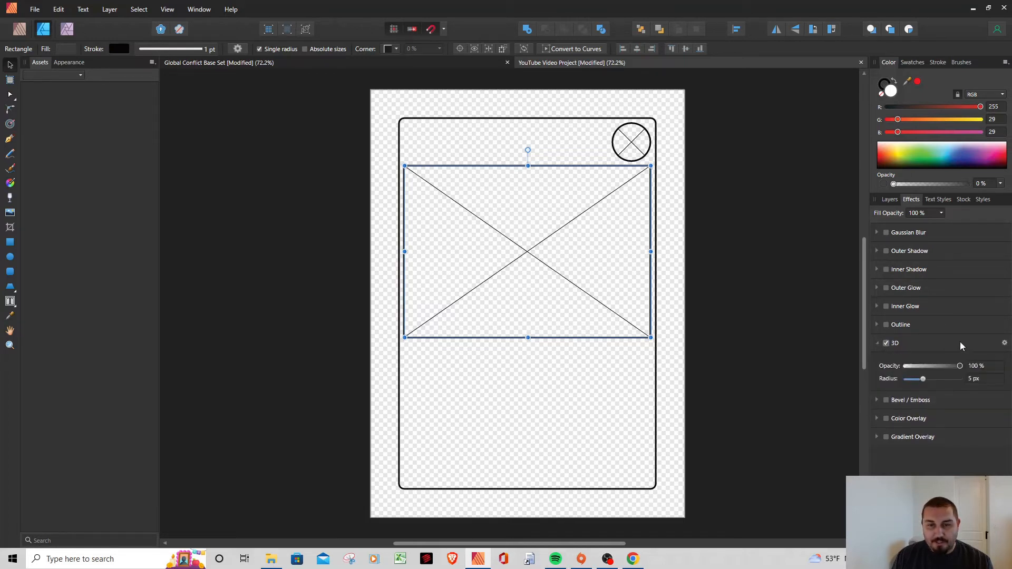
left_click(1004, 343)
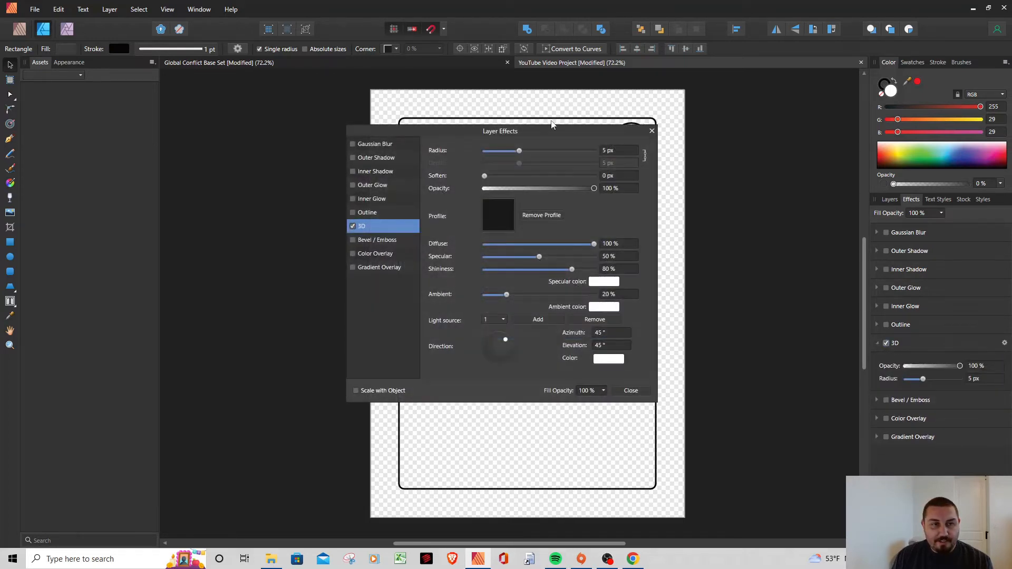
left_click_drag(550, 136, 242, 148)
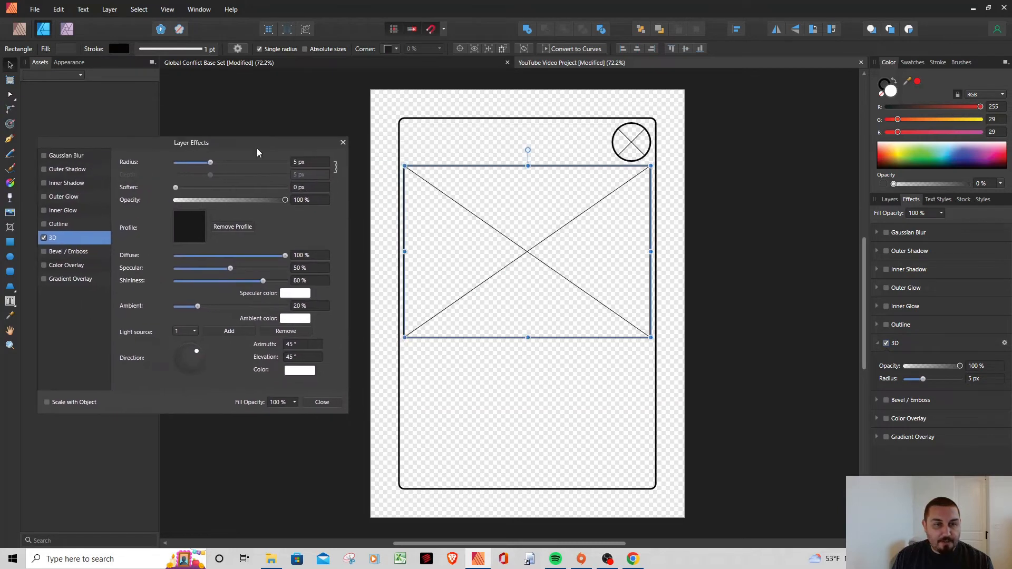
left_click(737, 251)
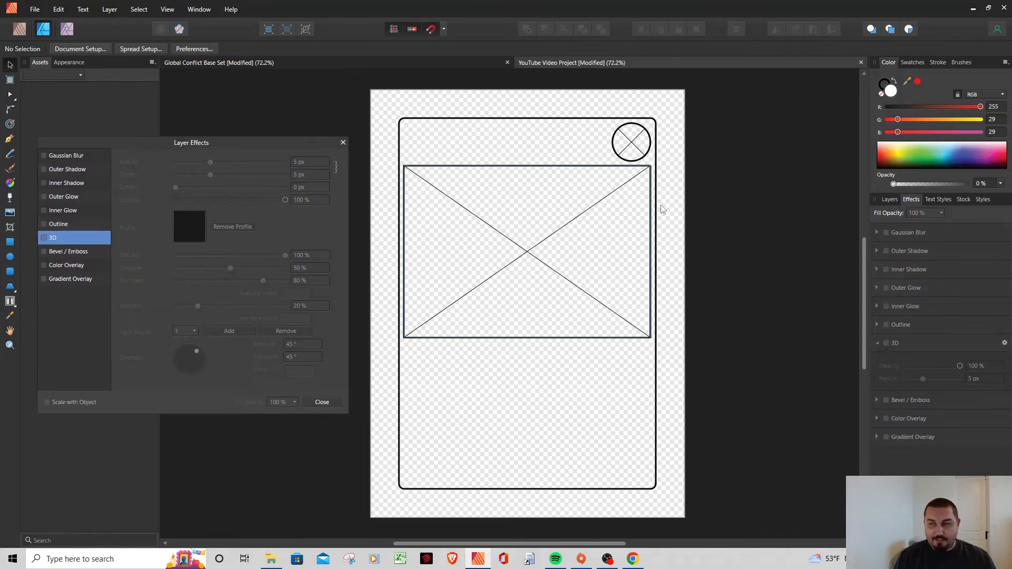
scroll(649, 217, "up", 3)
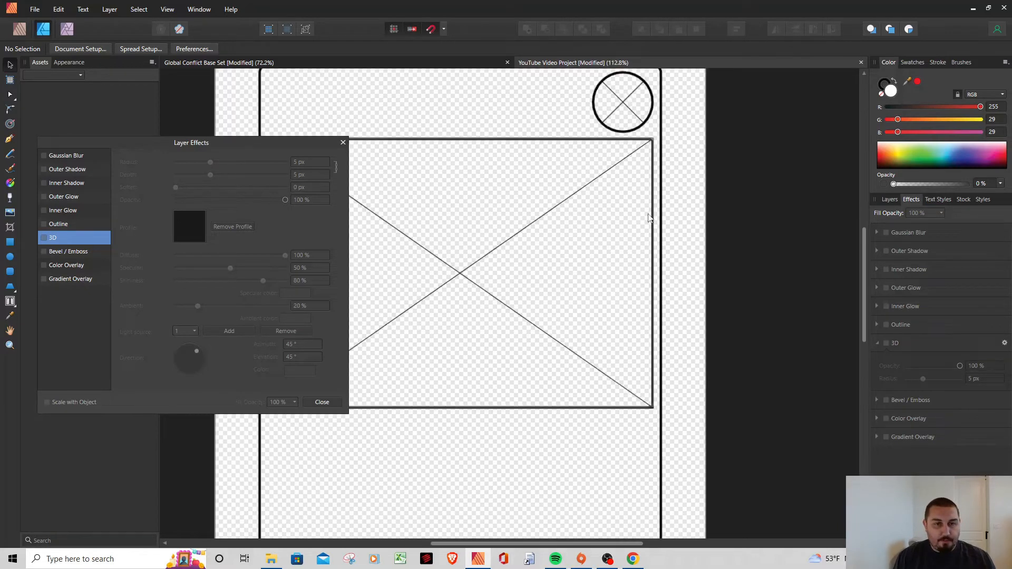
scroll(649, 217, "up", 3)
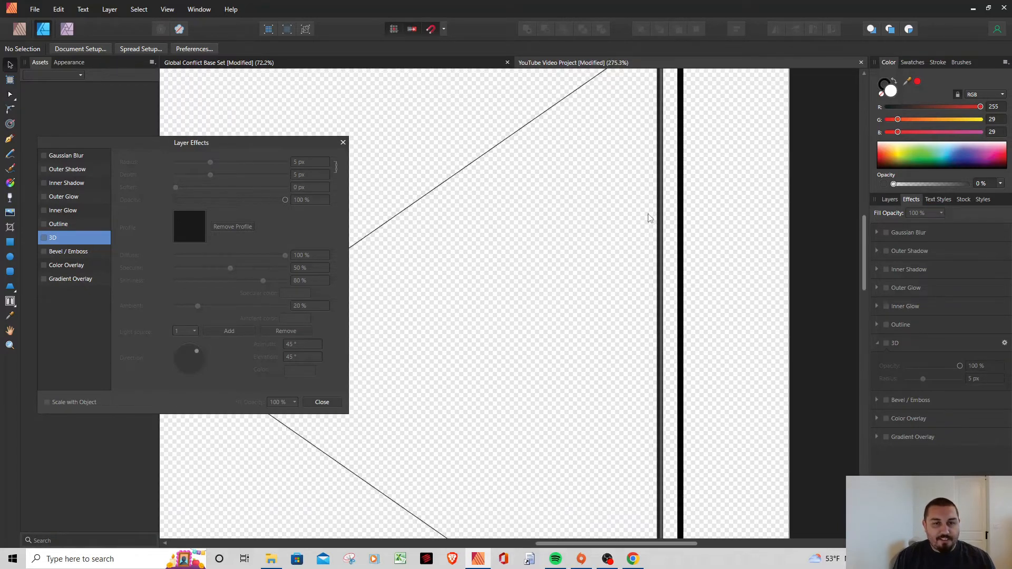
scroll(670, 185, "up", 2)
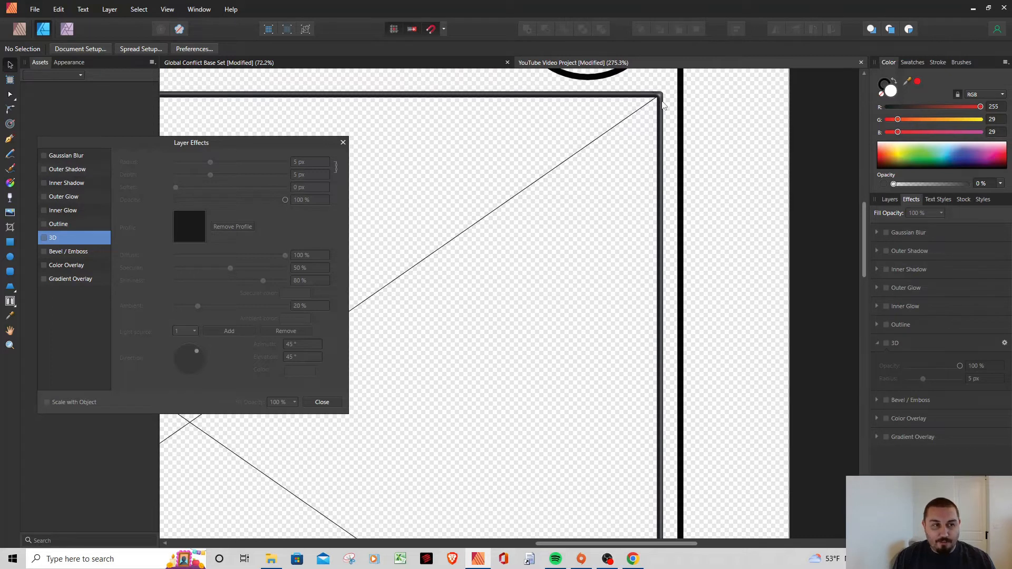
Try a 3D effect radius of about 49.8 px on the rectangle.
left_click(889, 200)
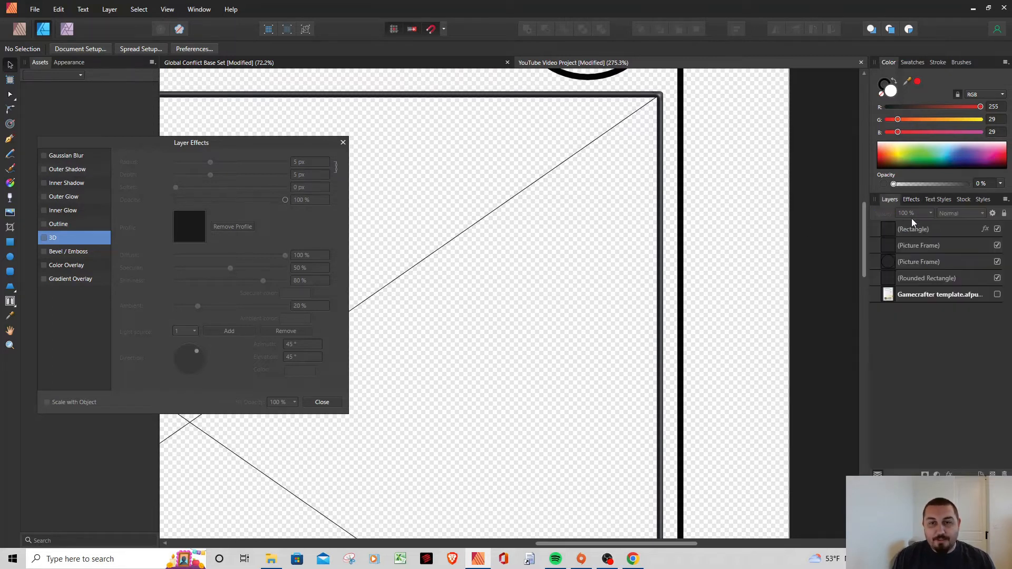
left_click(922, 230)
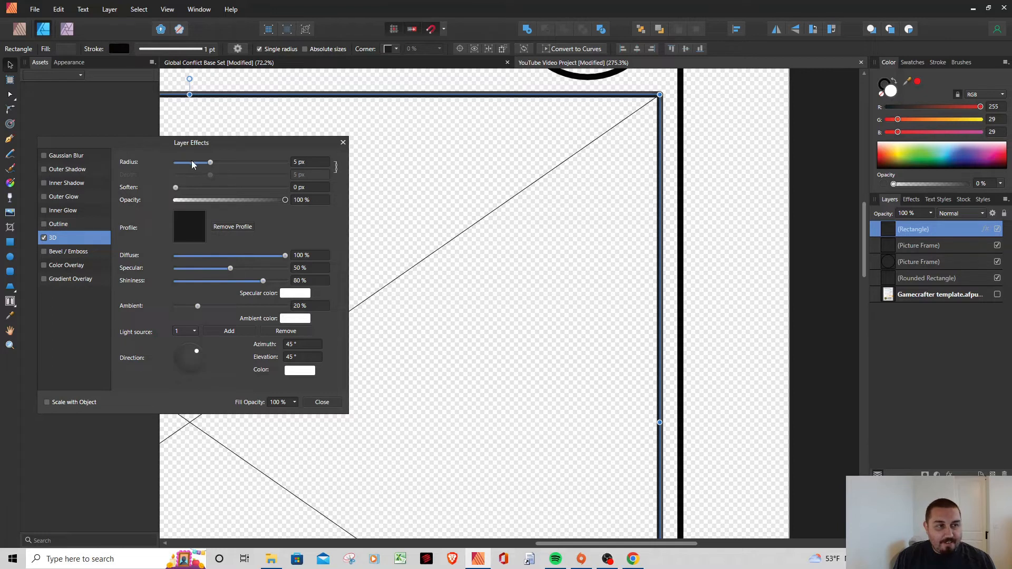
left_click_drag(213, 166, 273, 163)
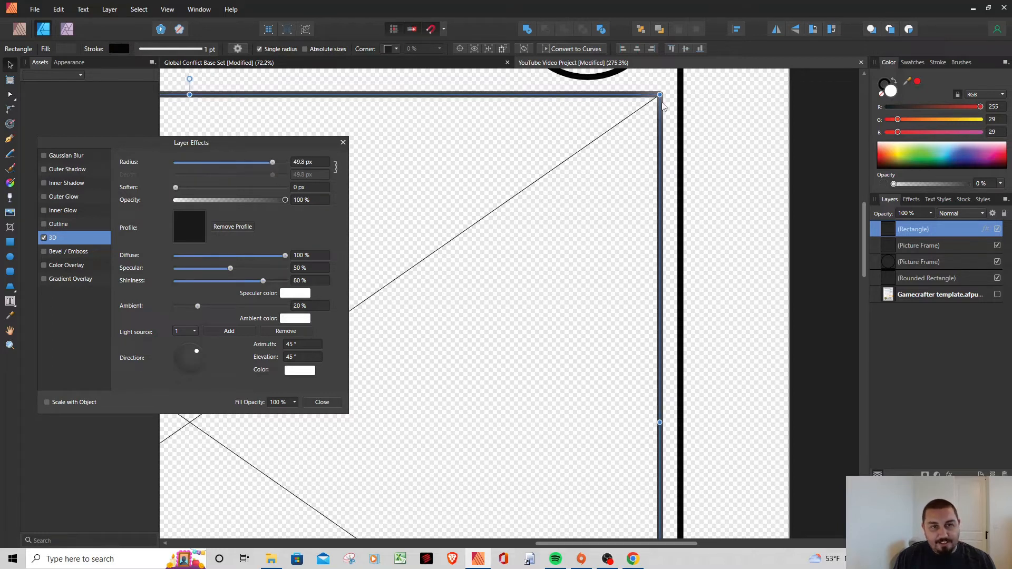
left_click(816, 135)
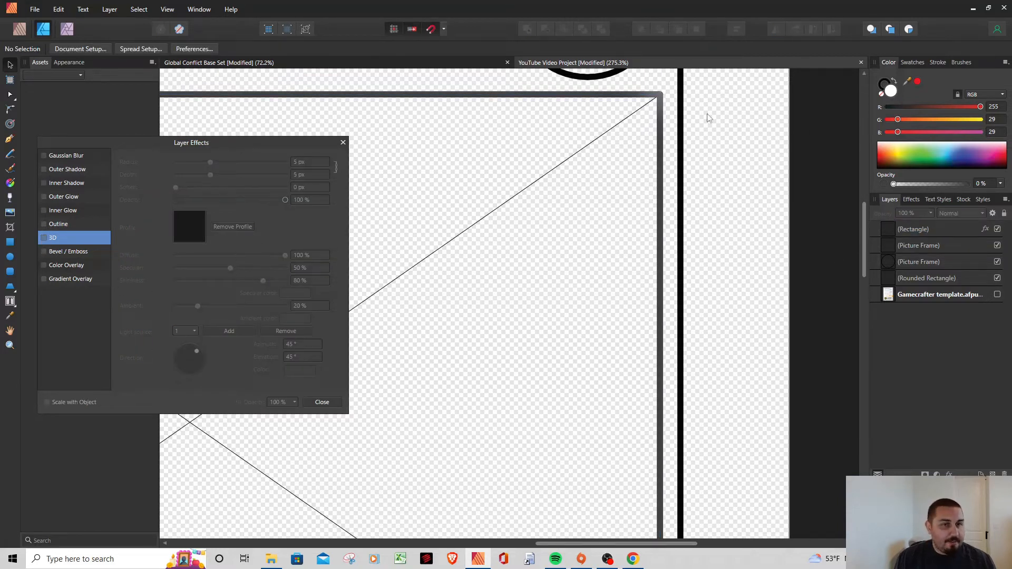
Set the rectangle's 3D effect radius to 5 px and its light source elevation to about 57.3°.
left_click(953, 228)
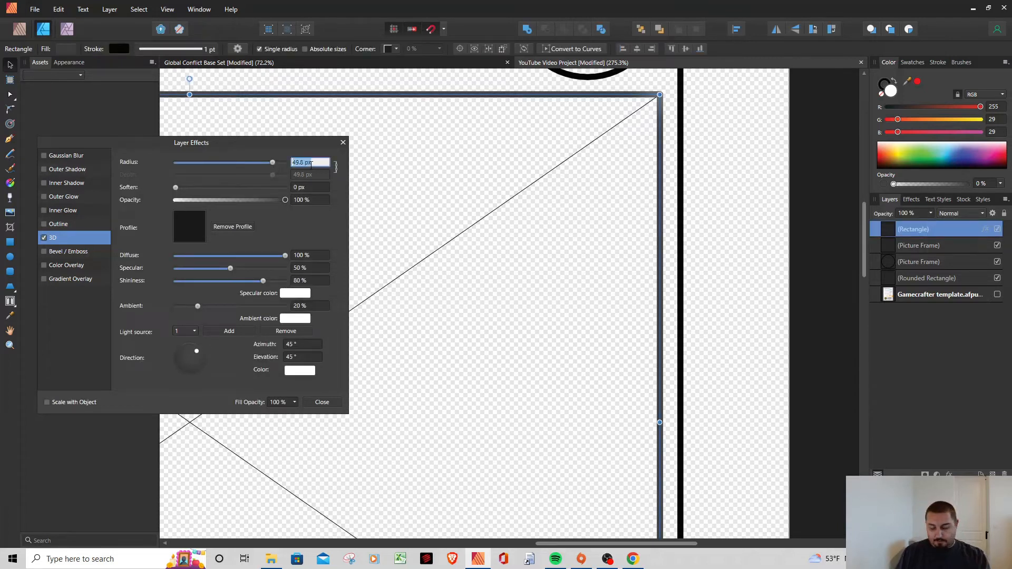
type("5")
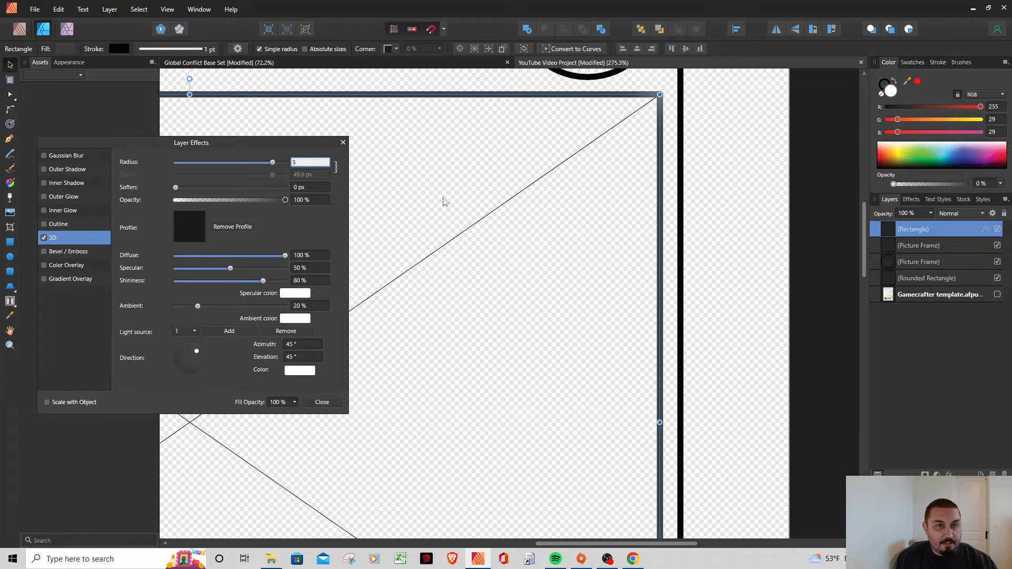
key("Tab")
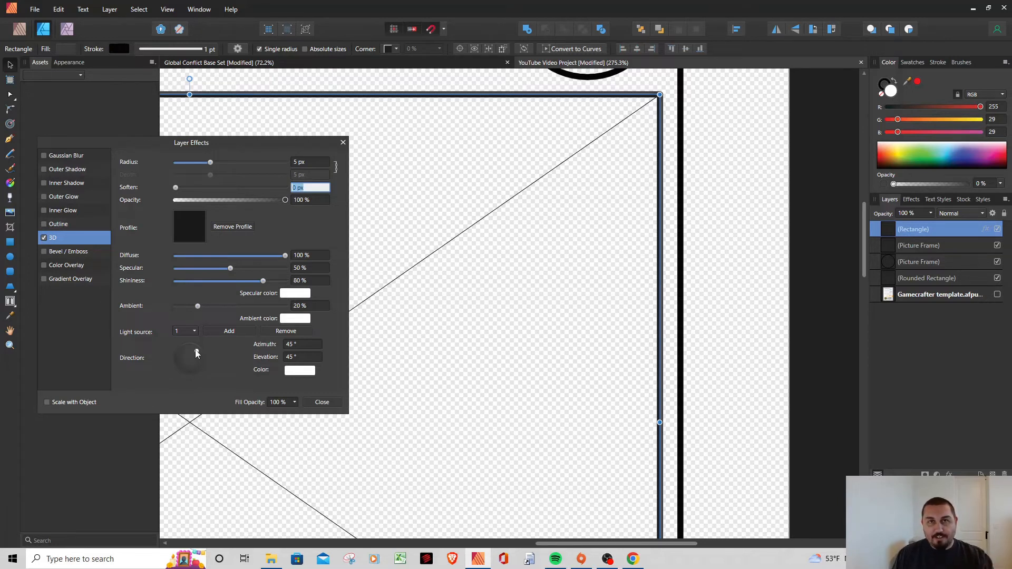
mouse_move(196, 352)
left_mouse_down()
mouse_move(202, 369)
mouse_move(214, 353)
mouse_move(195, 353)
left_mouse_up()
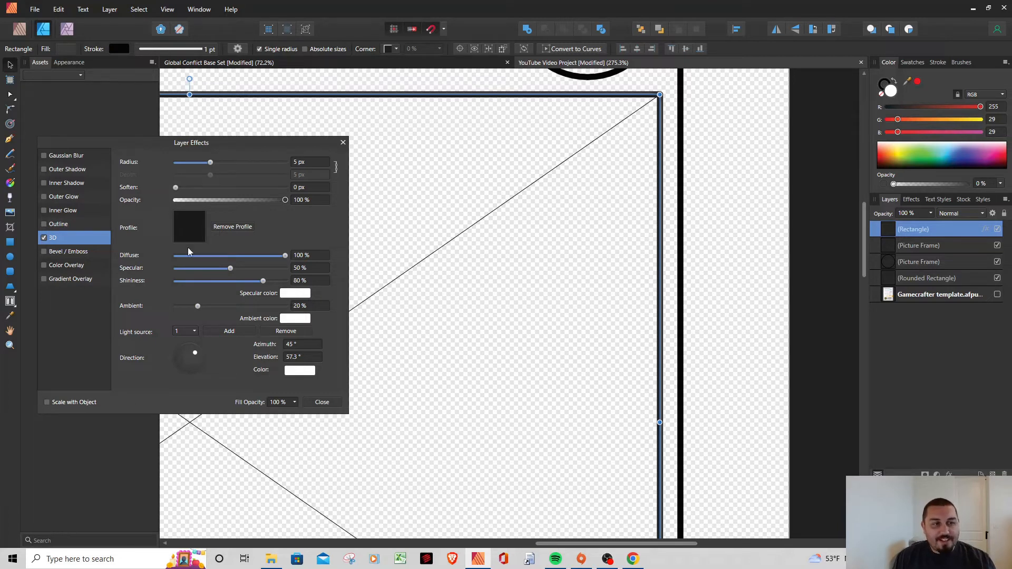
Apply the straight diagonal standard profile to the rectangle's 3D effect and inspect the frame's upper-right corner.
left_click(185, 226)
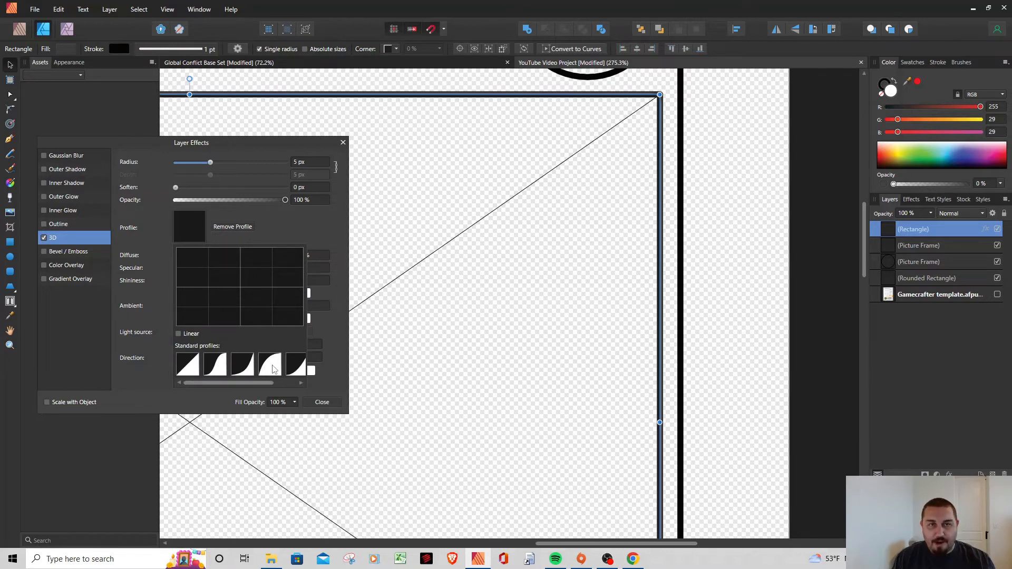
left_click(188, 365)
left_click(827, 162)
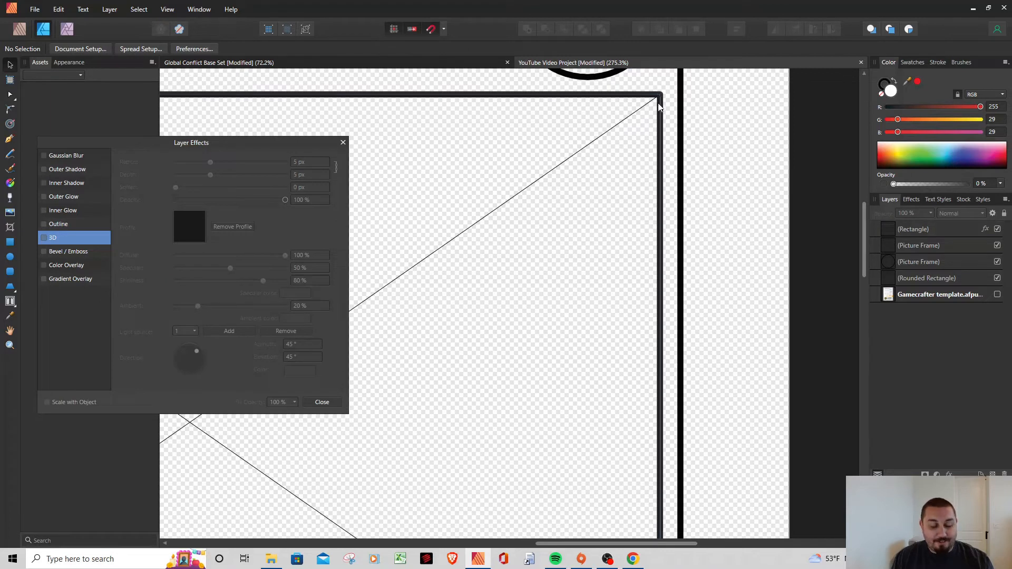
scroll(662, 115, "up", 2)
scroll(667, 117, "up", 2)
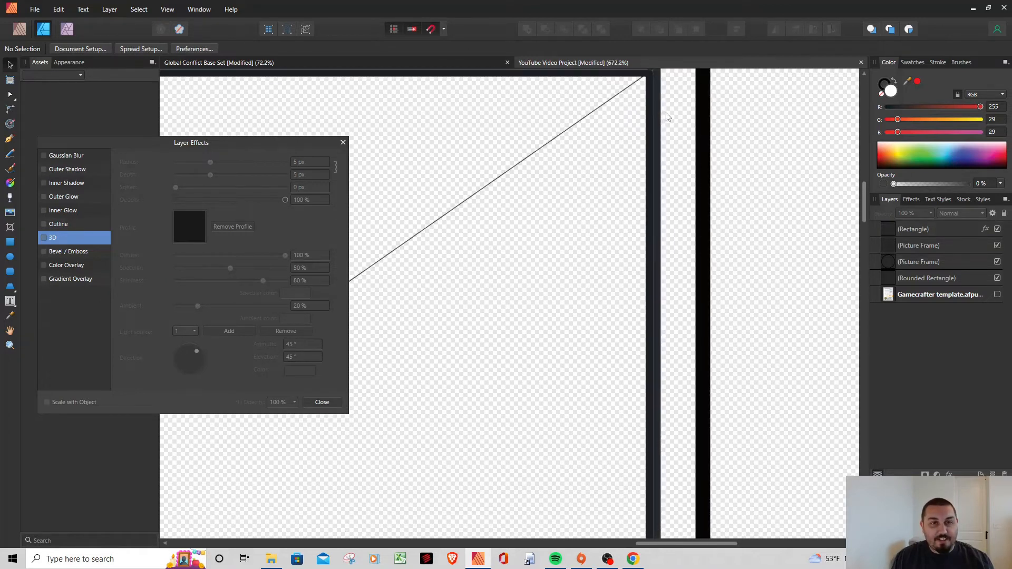
scroll(668, 116, "up", 1)
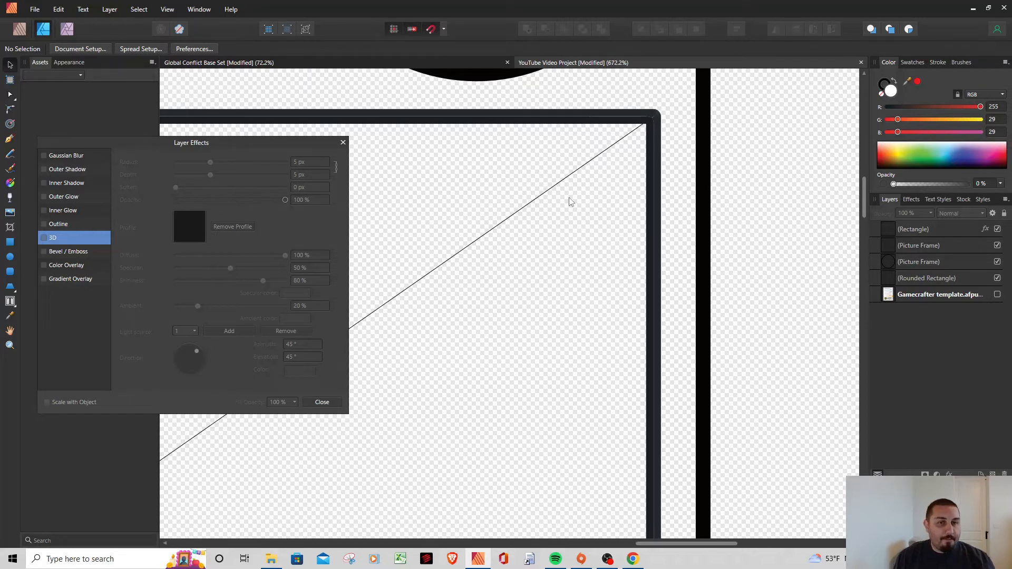
Change the 3D rectangle's stroke to a neutral grey with red and green values of 170, then close its effect settings.
left_click(932, 235)
left_click(117, 49)
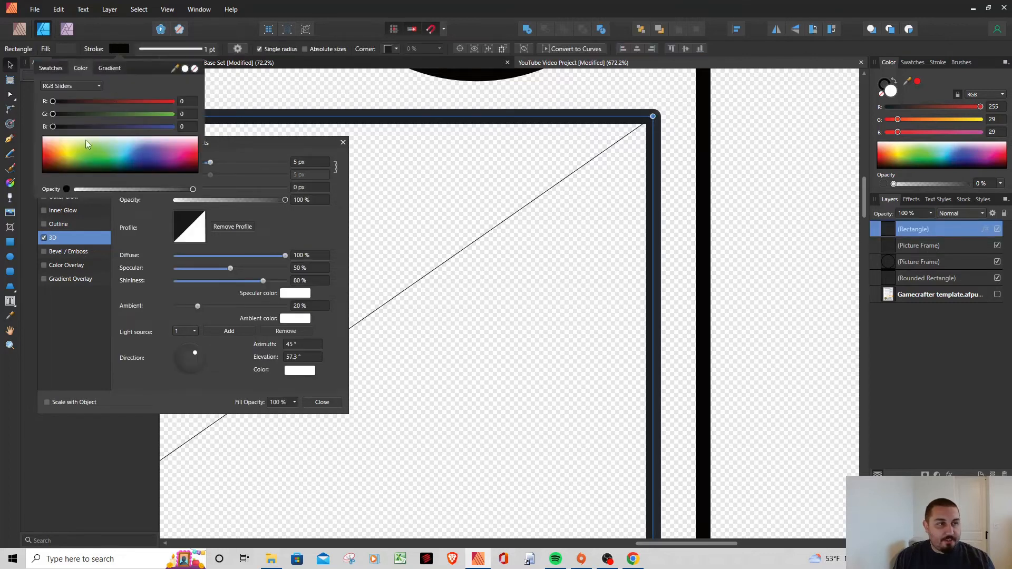
left_click(190, 101)
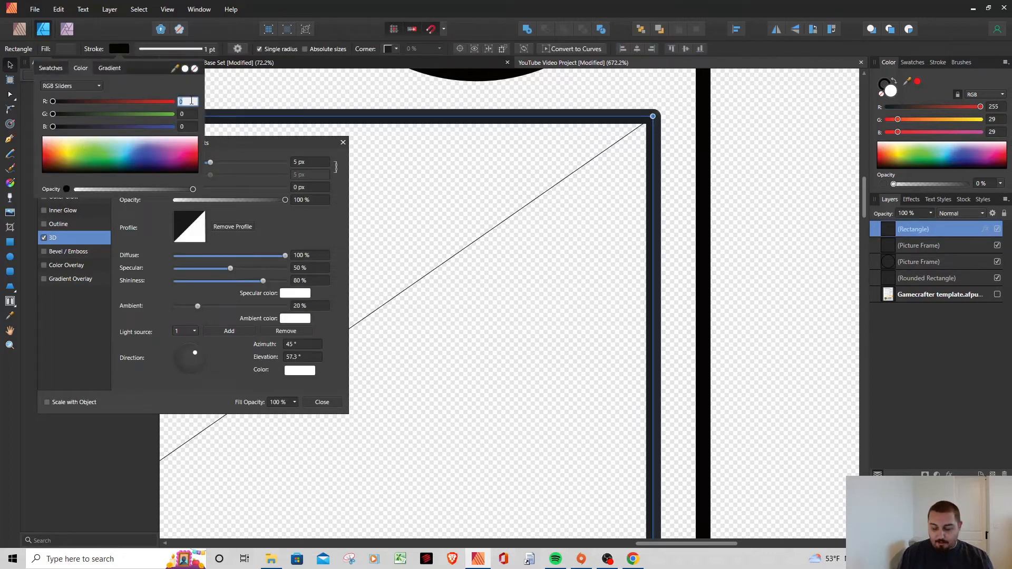
type("170")
key("Return")
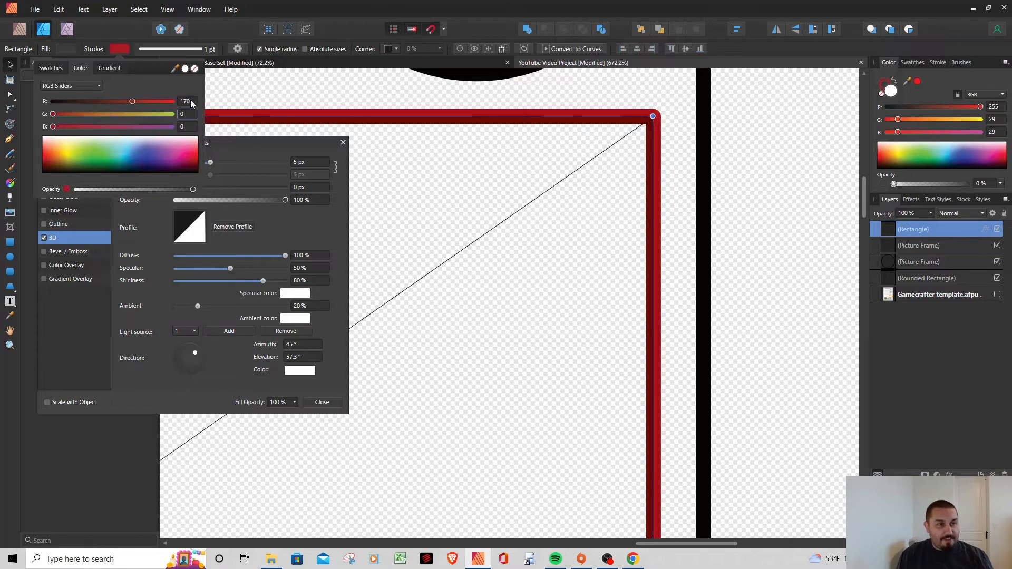
type("170")
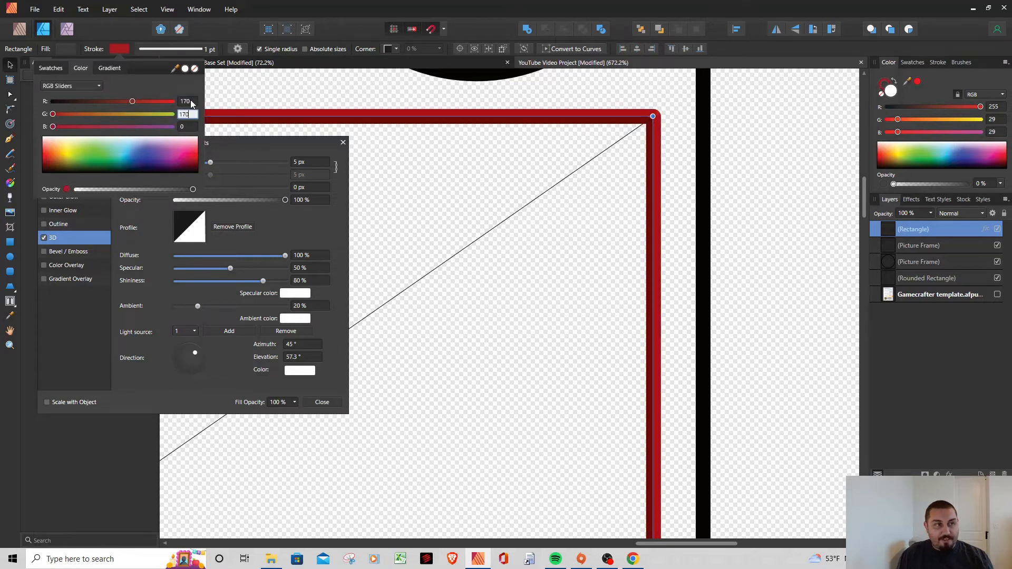
key("Tab")
type("1")
key("Tab")
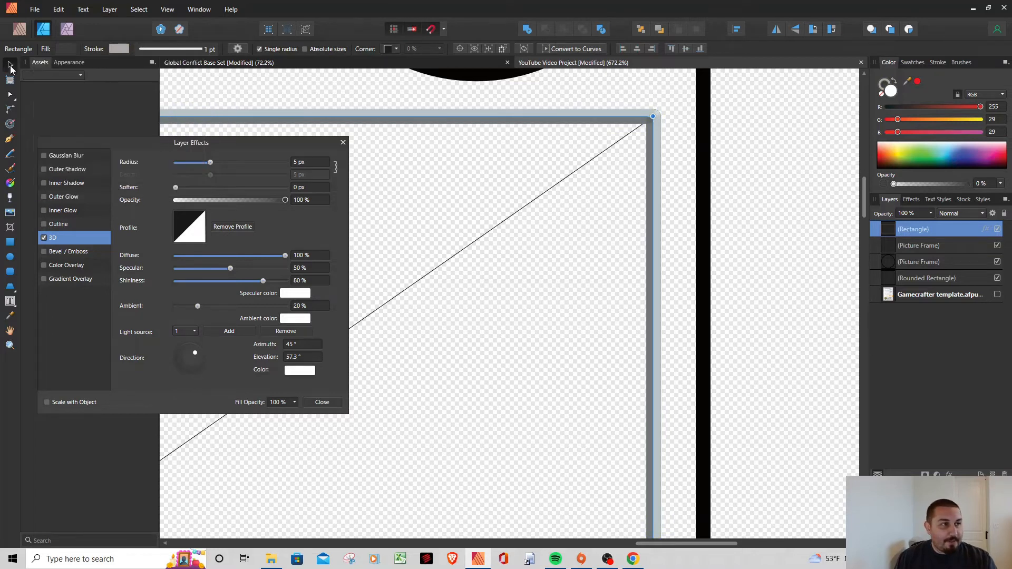
left_click(313, 400)
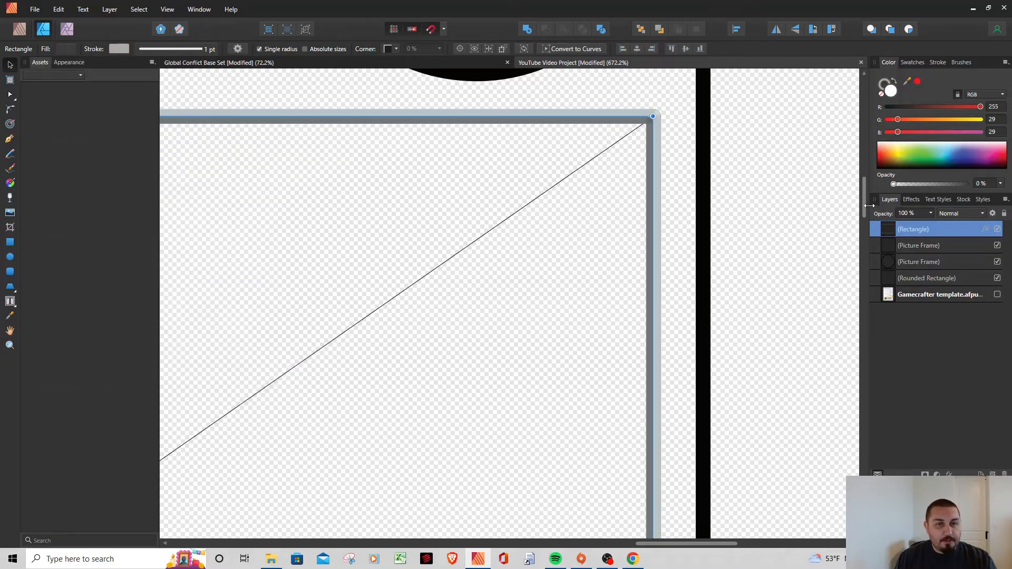
left_click(794, 223)
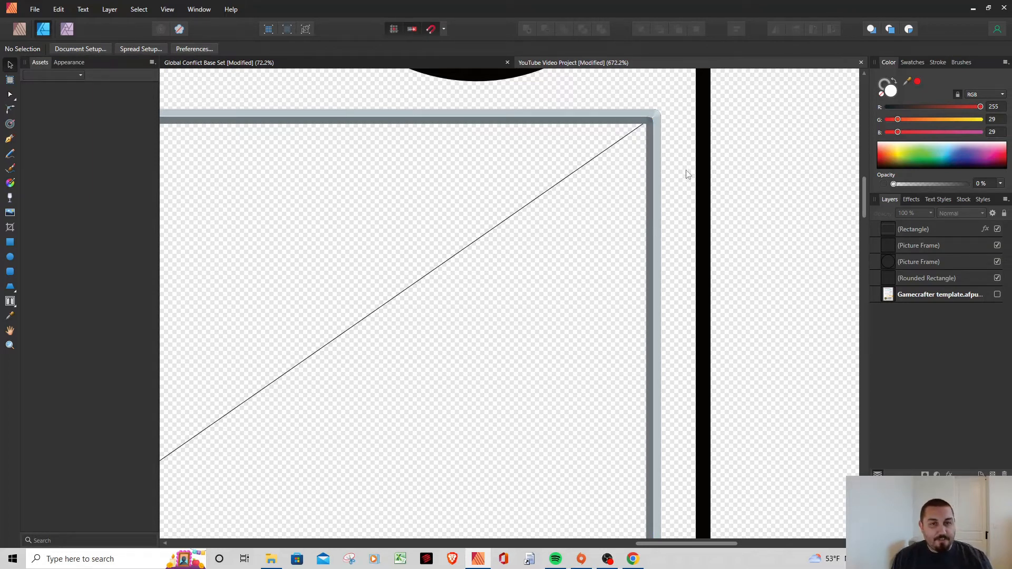
Set the stroke width of the grey 3D rectangle around the artwork frame to 1.5 pt.
scroll(688, 174, "up", 5)
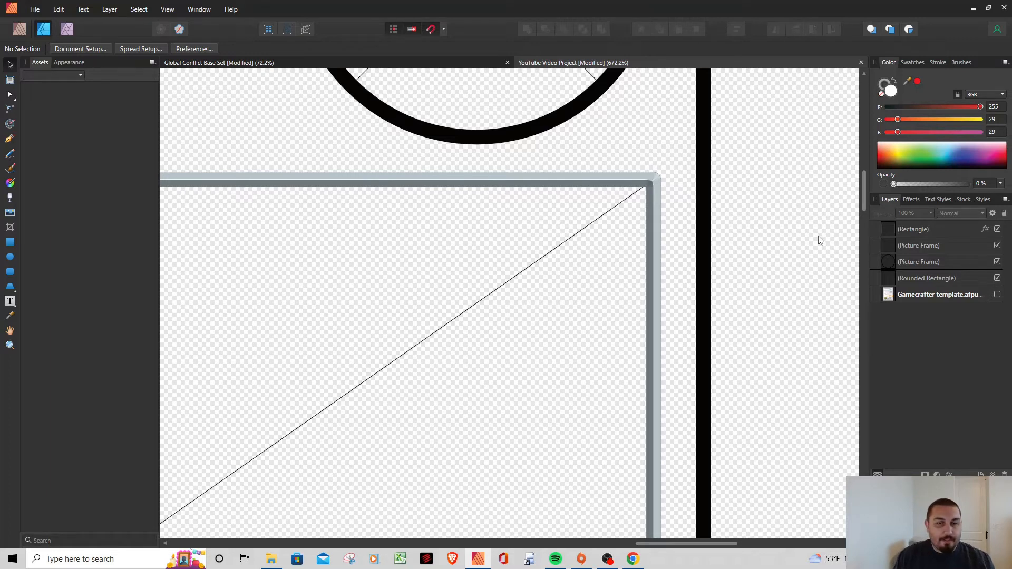
scroll(819, 241, "down", 2)
scroll(818, 241, "down", 5)
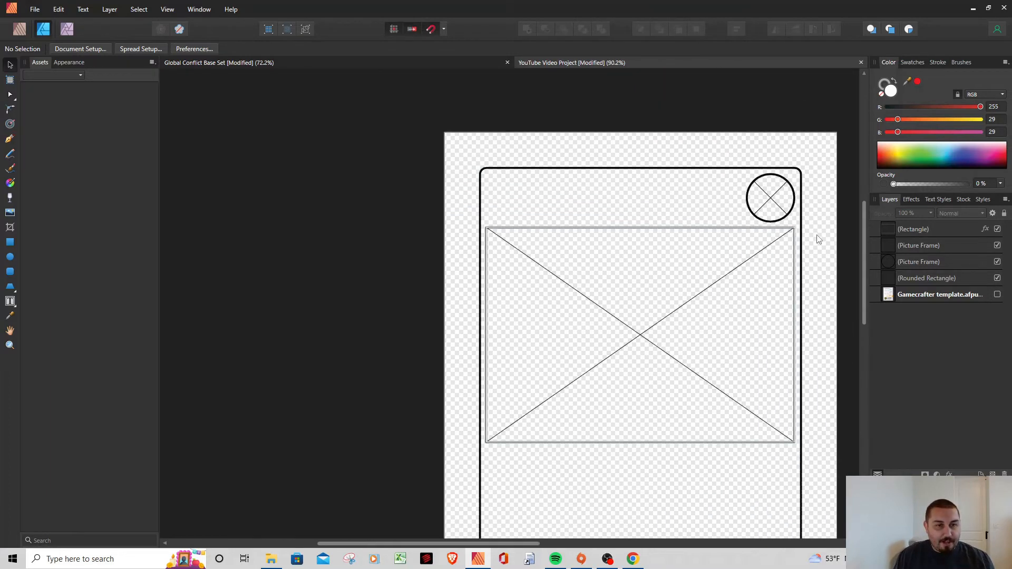
scroll(819, 218, "down", 3)
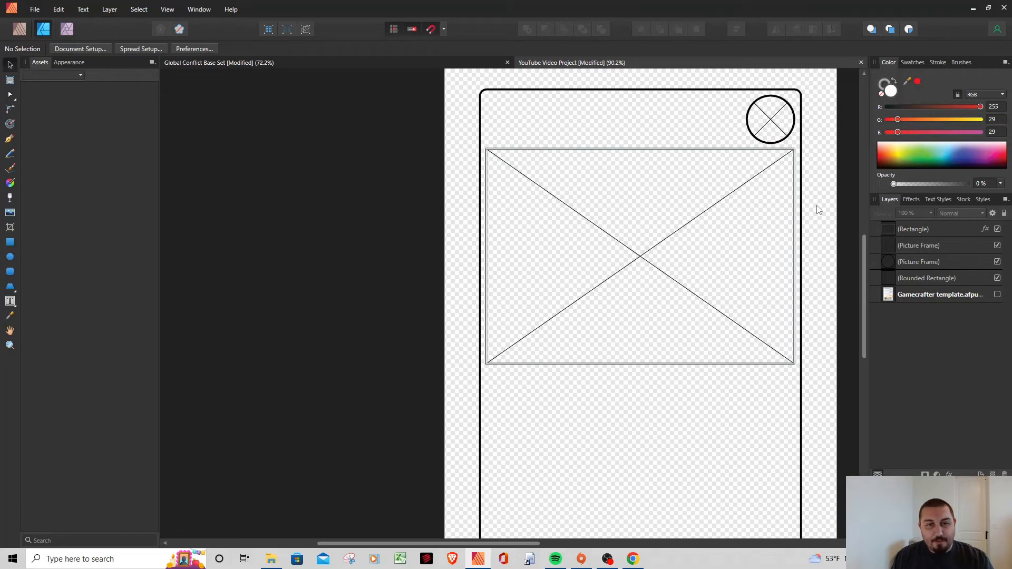
left_click(930, 229)
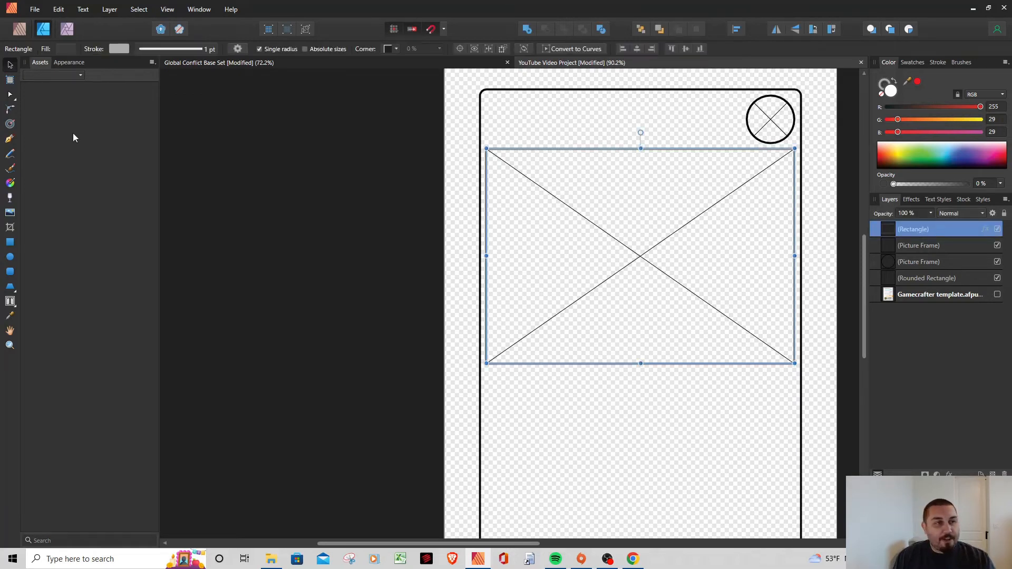
left_click(211, 49)
left_click(214, 86)
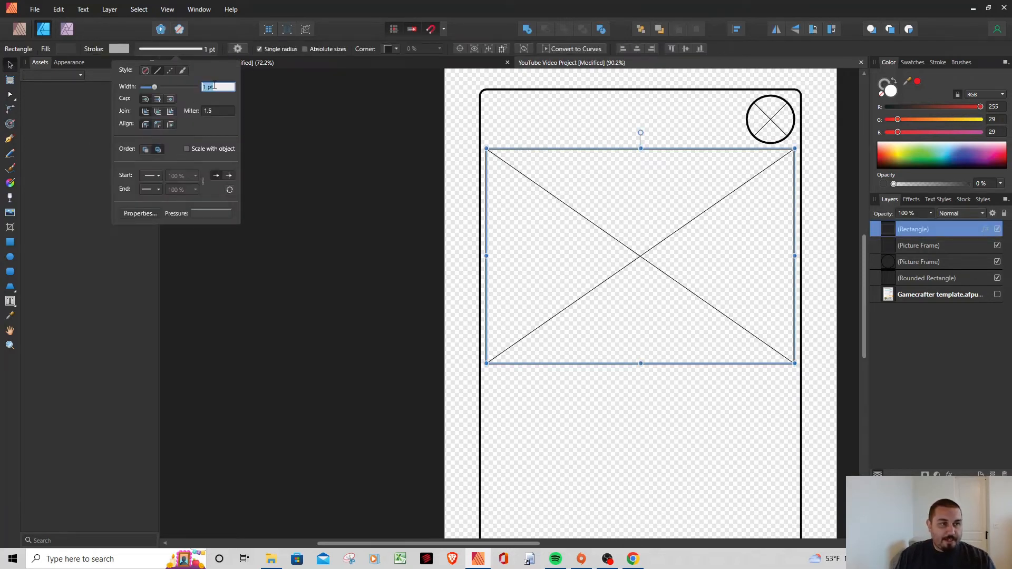
type("1")
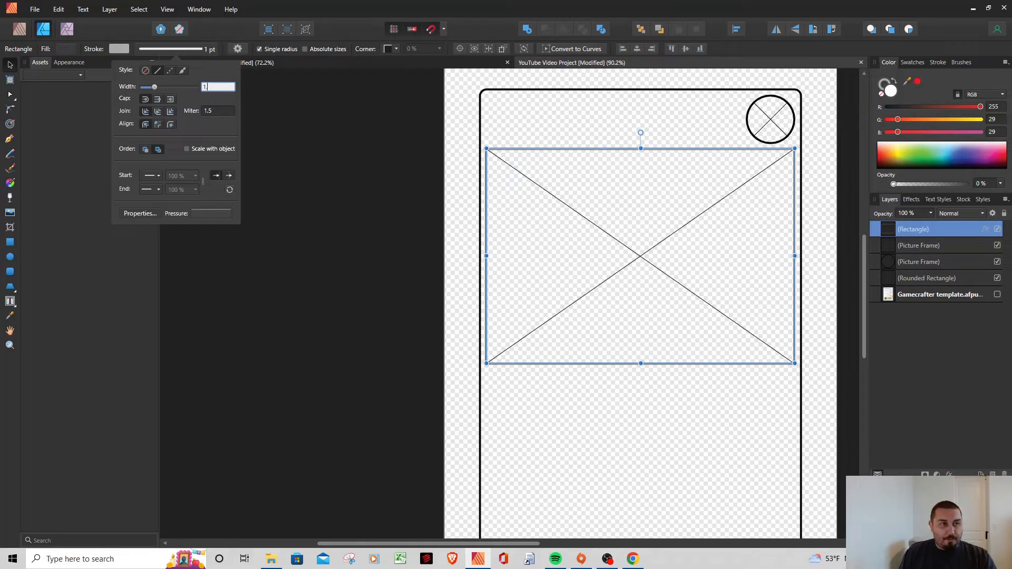
type(".5")
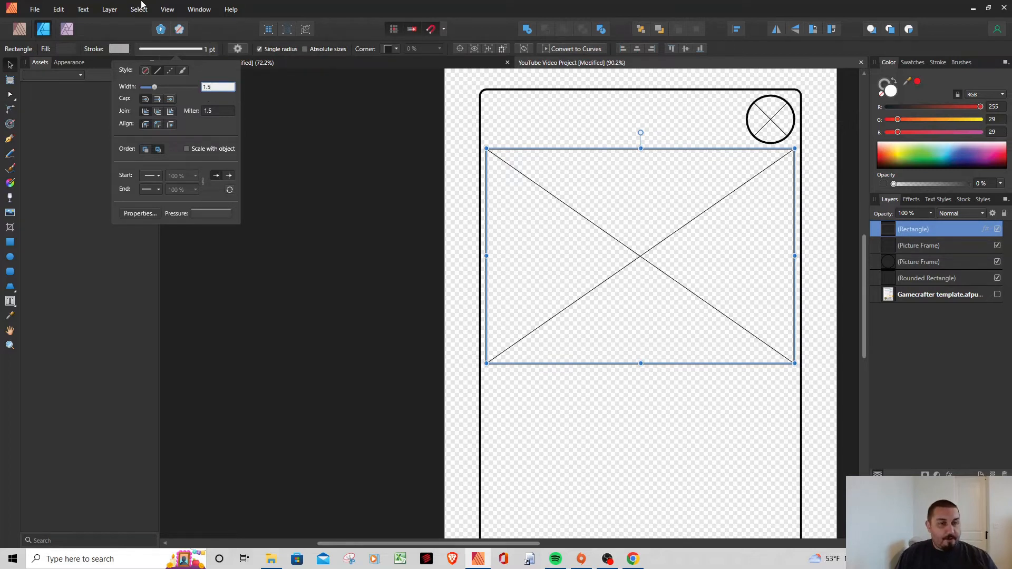
key("Return")
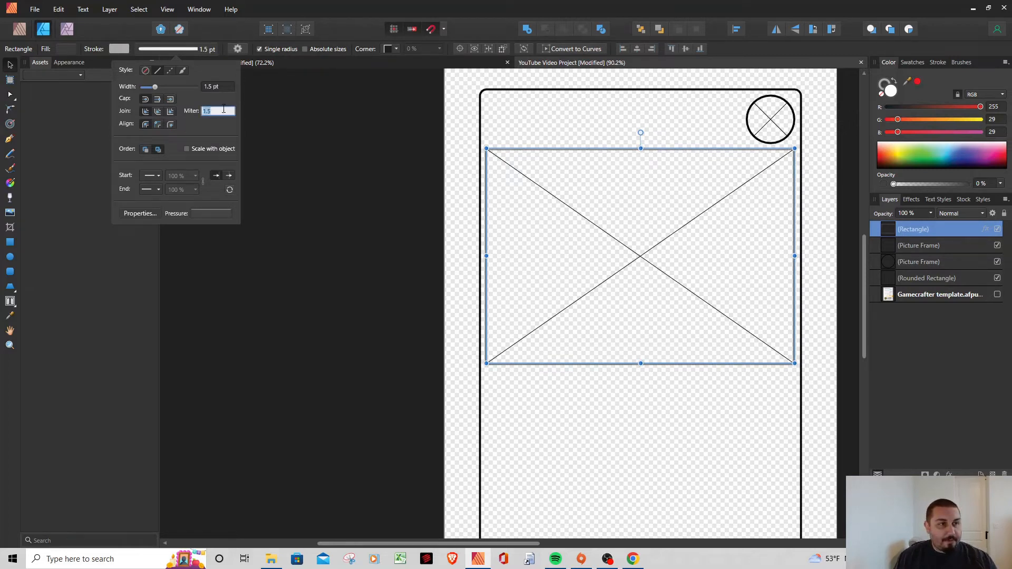
left_click(807, 187)
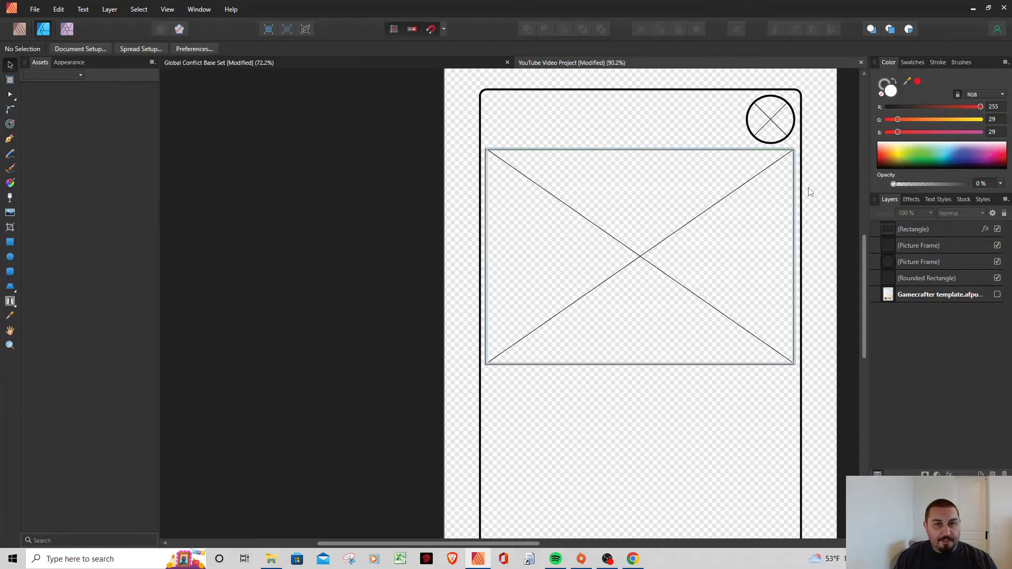
Draw a title text frame above the artwork, from the artwork's left edge to just before the circular picture frame and matching the circle's height.
scroll(789, 197, "up", 3)
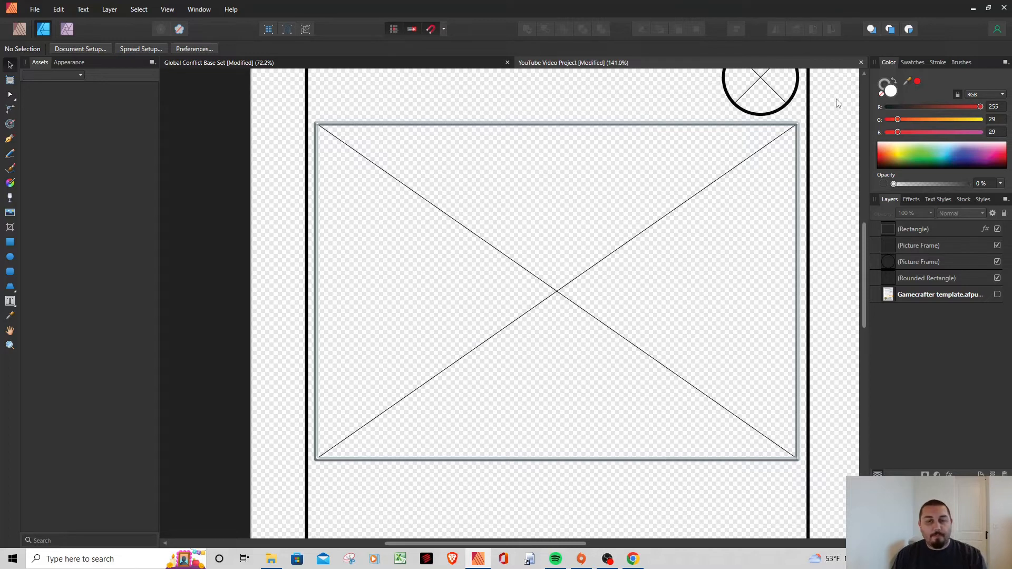
scroll(627, 344, "down", 1)
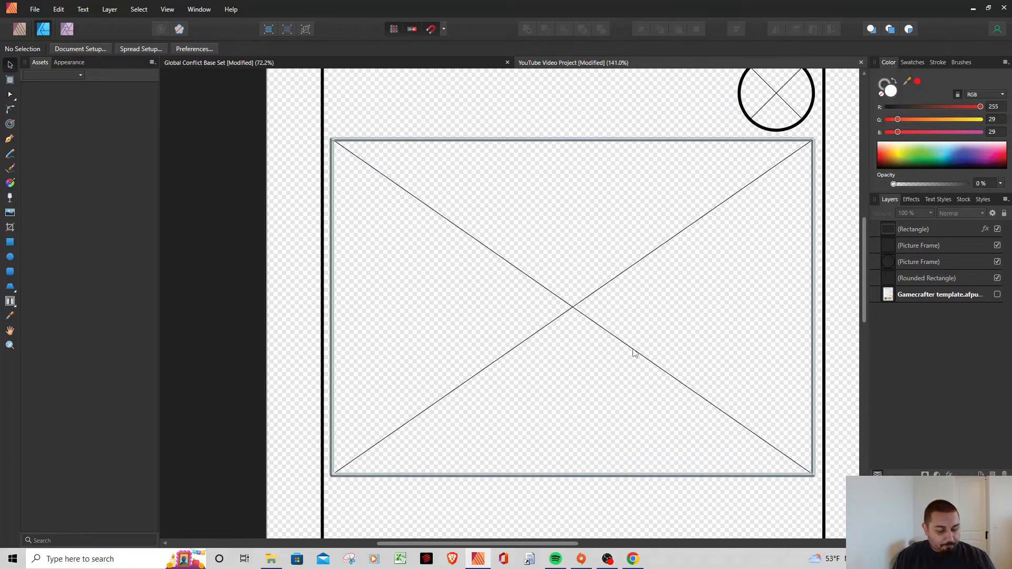
scroll(635, 353, "down", 3)
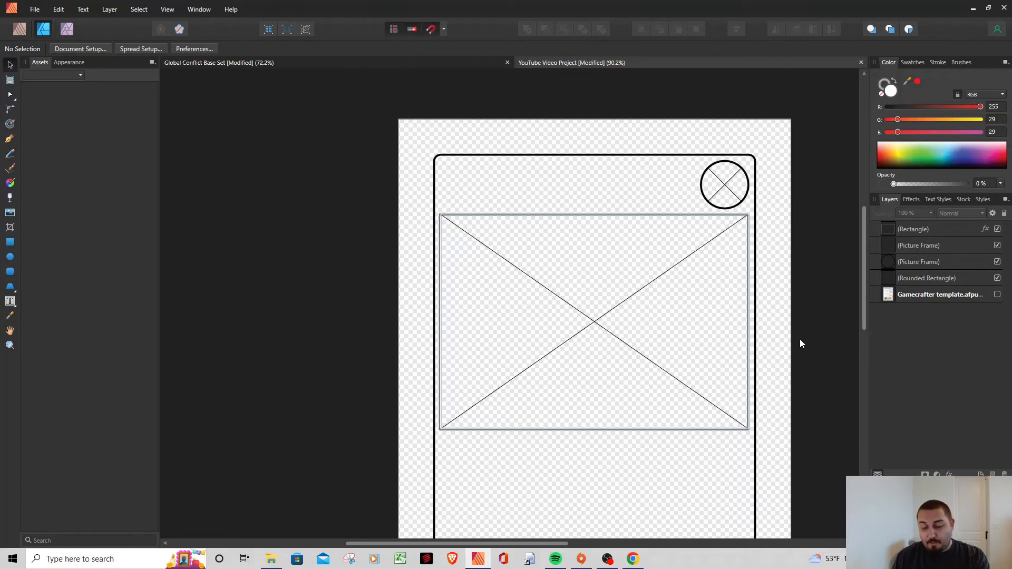
scroll(802, 311, "down", 5)
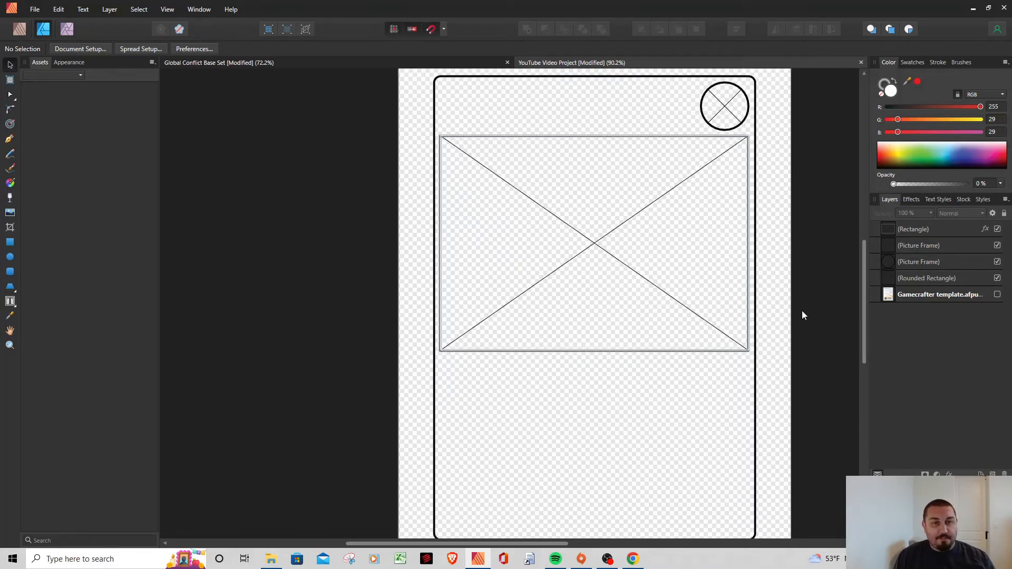
scroll(802, 315, "up", 3)
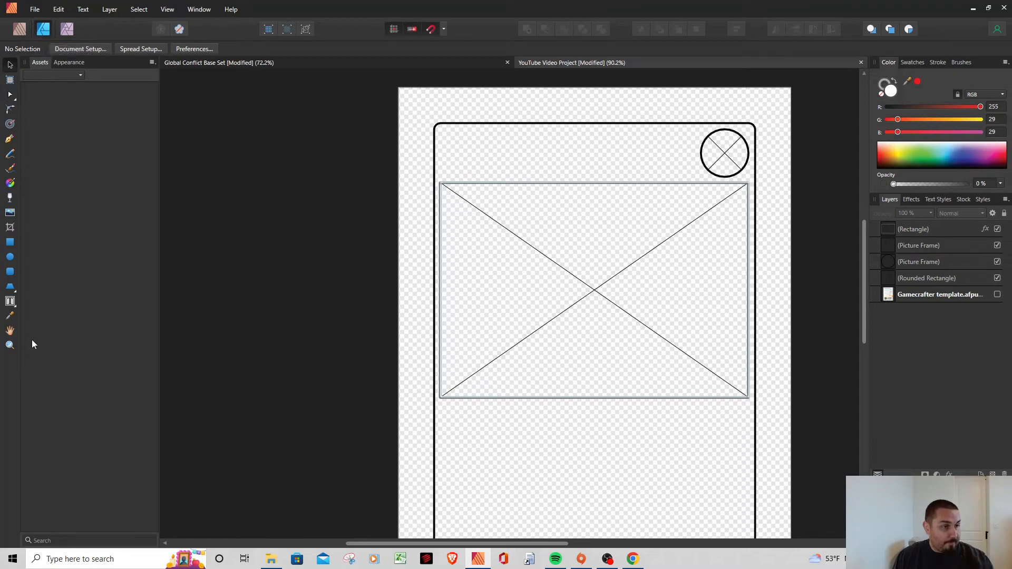
left_click(10, 301)
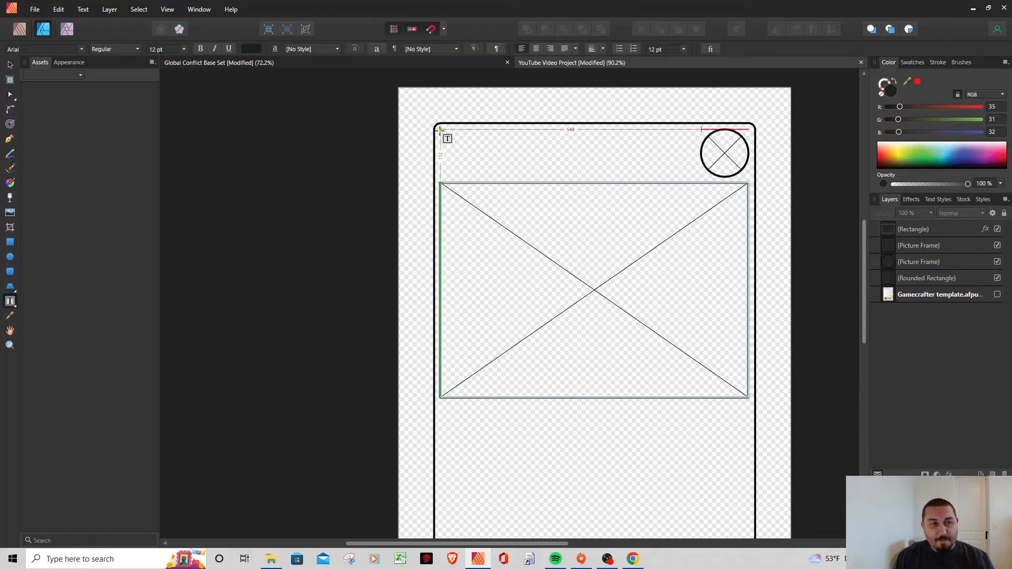
left_click_drag(441, 128, 696, 176)
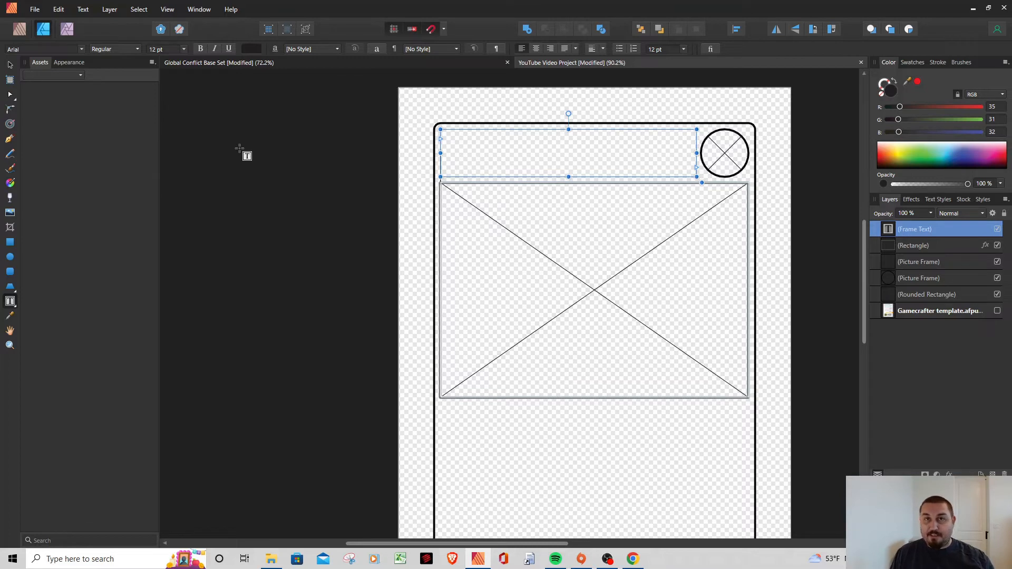
Draw two adjoining text frames just below the artwork, about 425 × 57 px and 110 × 57 px, the smaller ending at the artwork's right edge.
scroll(484, 391, "down", 3)
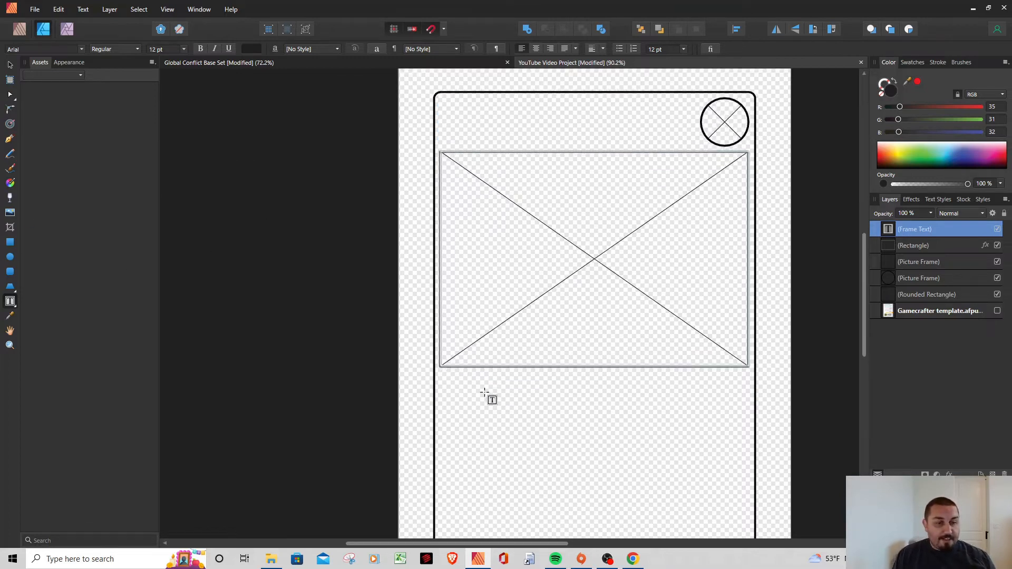
scroll(483, 391, "down", 2)
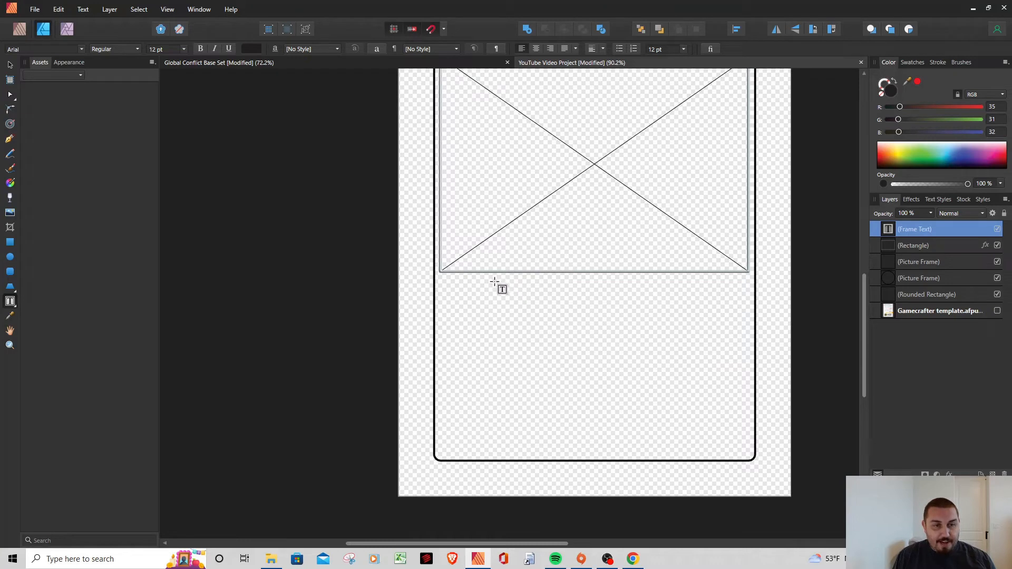
left_click_drag(494, 278, 628, 298)
left_click_drag(694, 298, 696, 304)
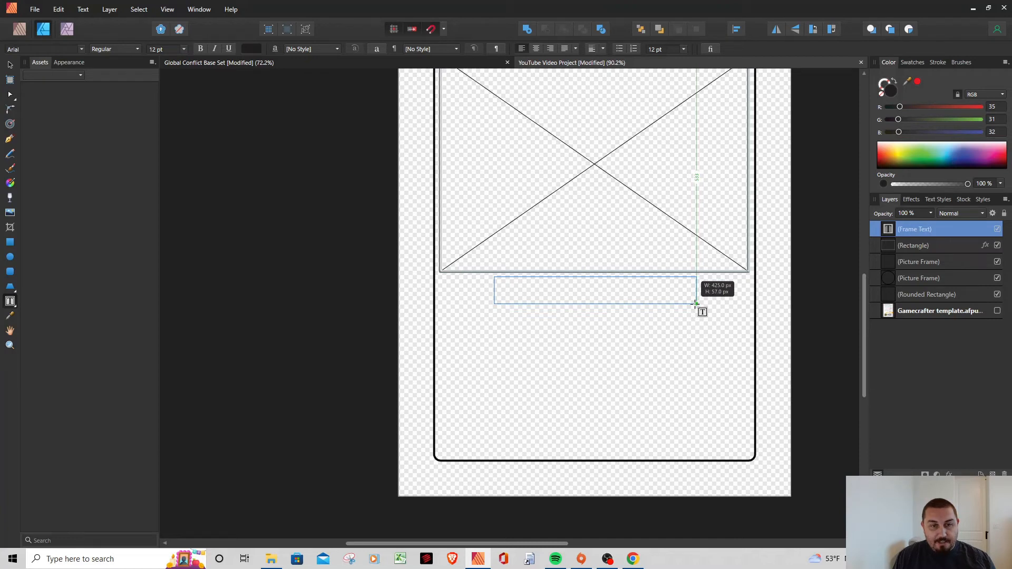
left_click_drag(695, 304, 696, 304)
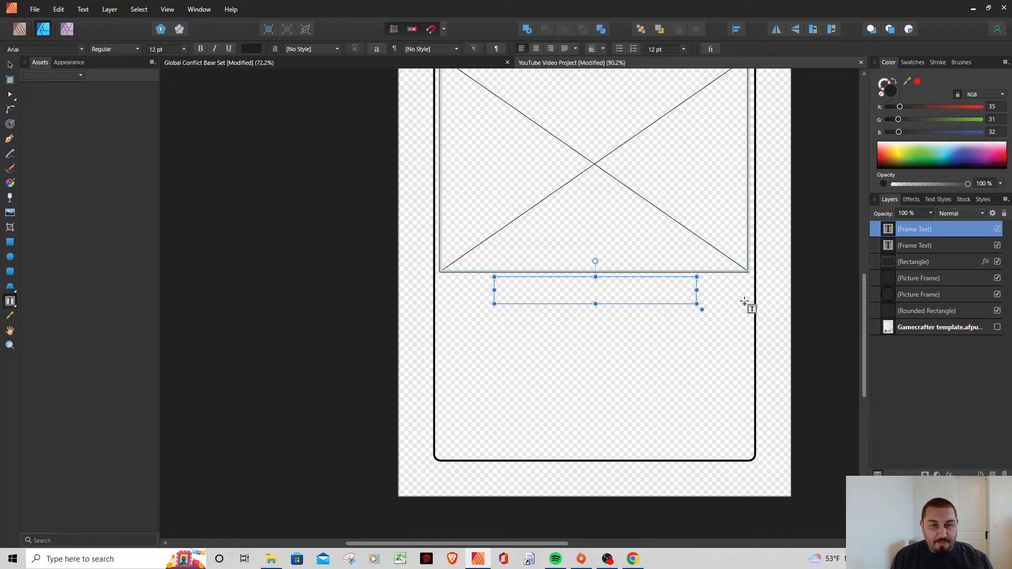
left_click_drag(749, 304, 696, 275)
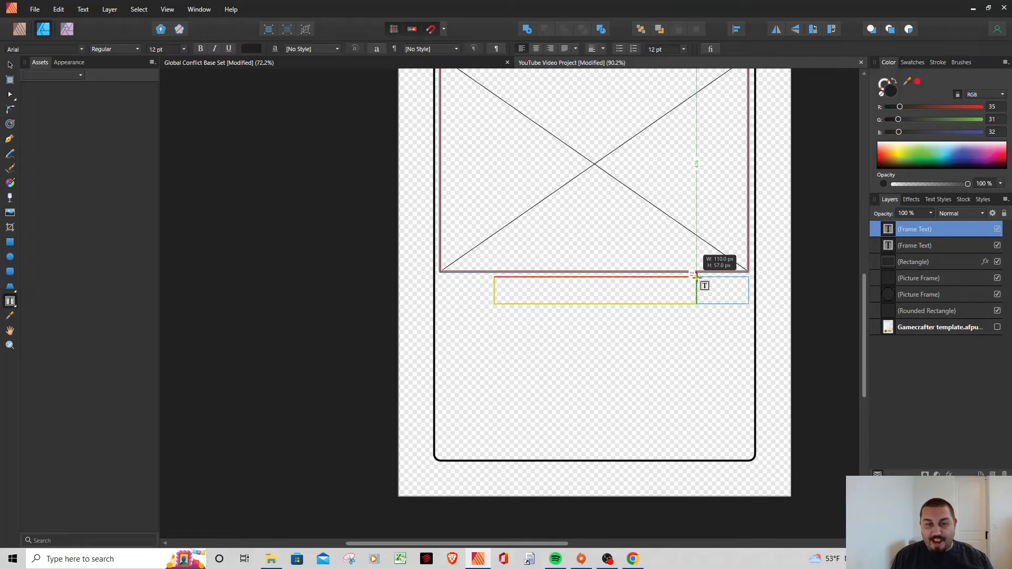
left_click_drag(696, 276, 697, 276)
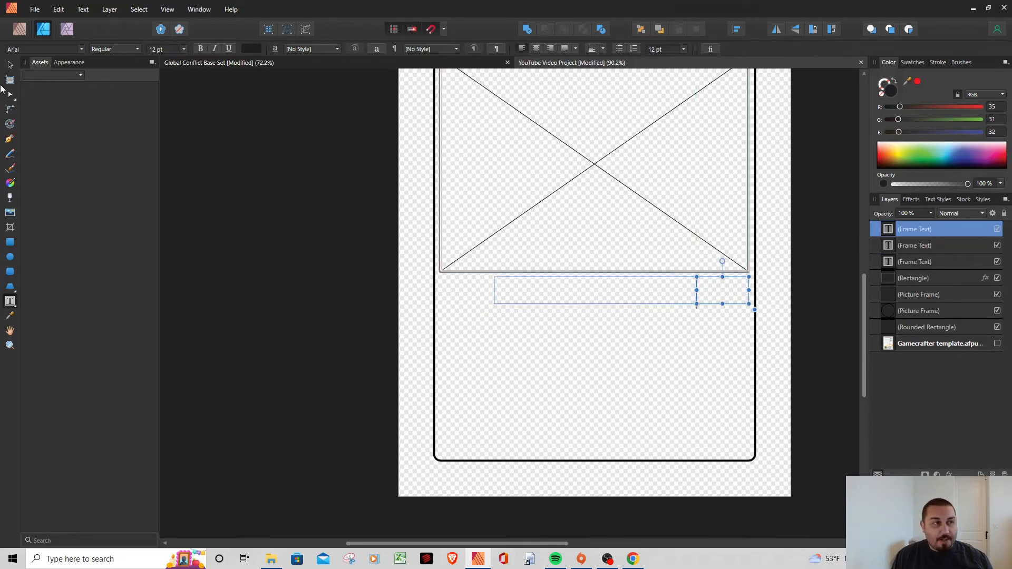
Narrow the wider text frame below the artwork by moving its left edge slightly inward.
left_click(10, 65)
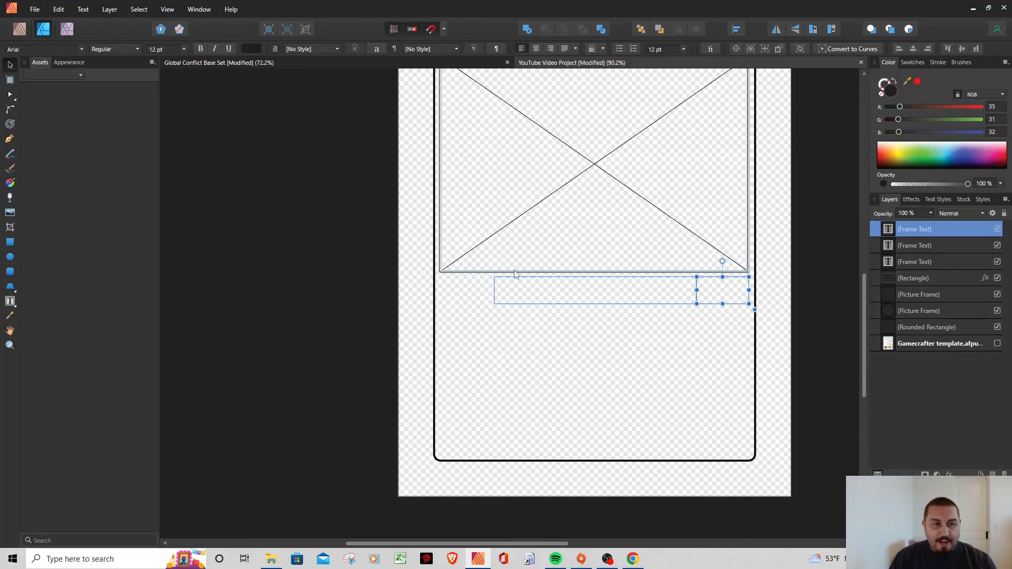
left_click(495, 293)
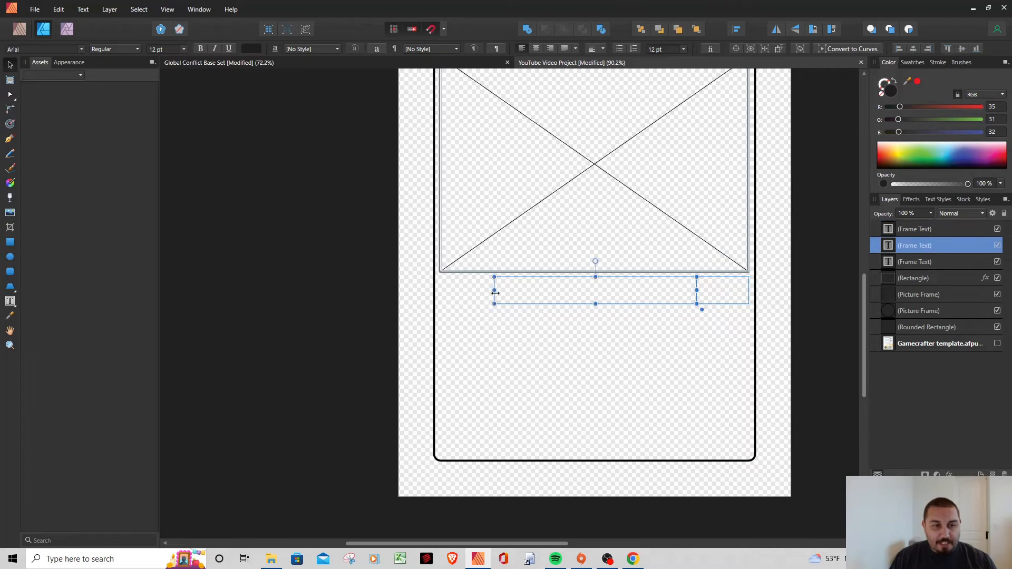
left_click_drag(495, 289, 510, 290)
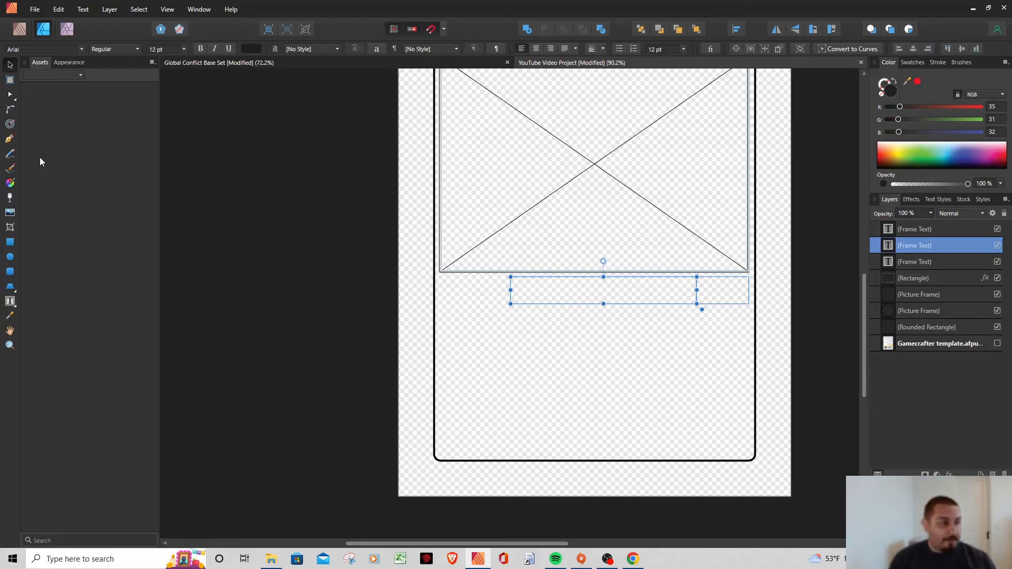
In the Publisher persona, draw a small circular picture frame against the left end of the wider text frame, matching its height.
left_click(19, 30)
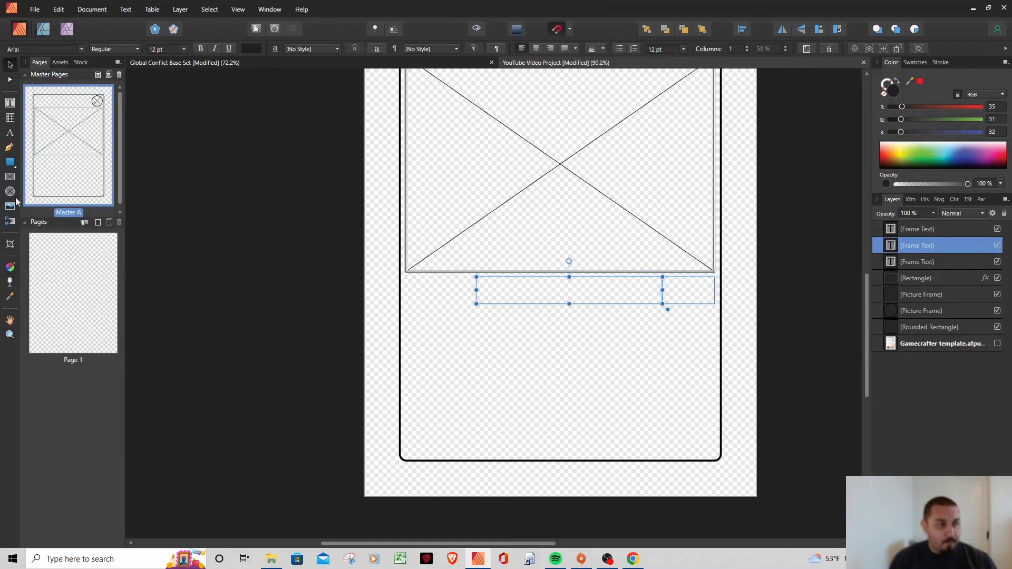
left_click(11, 191)
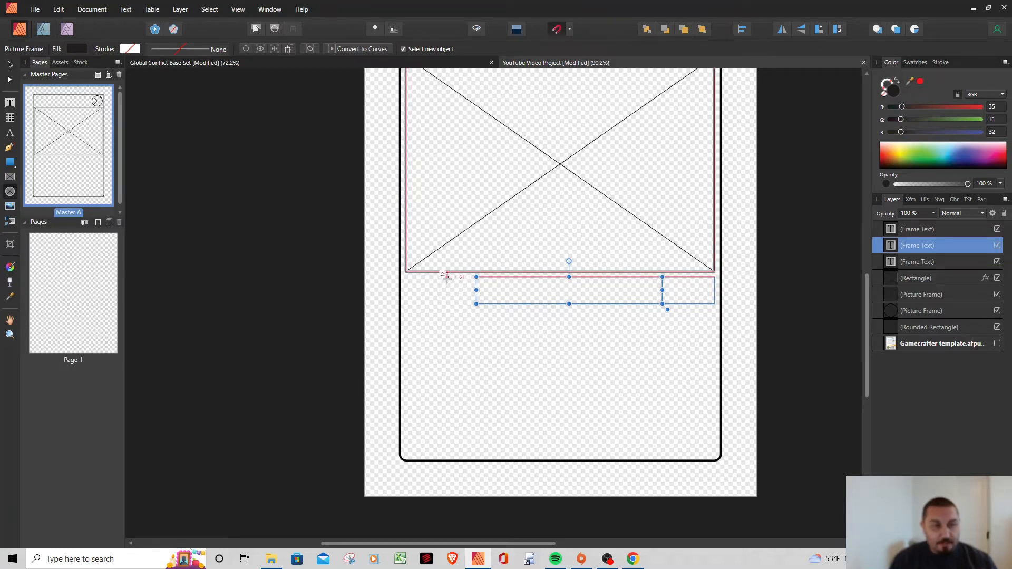
left_click_drag(446, 279, 473, 304)
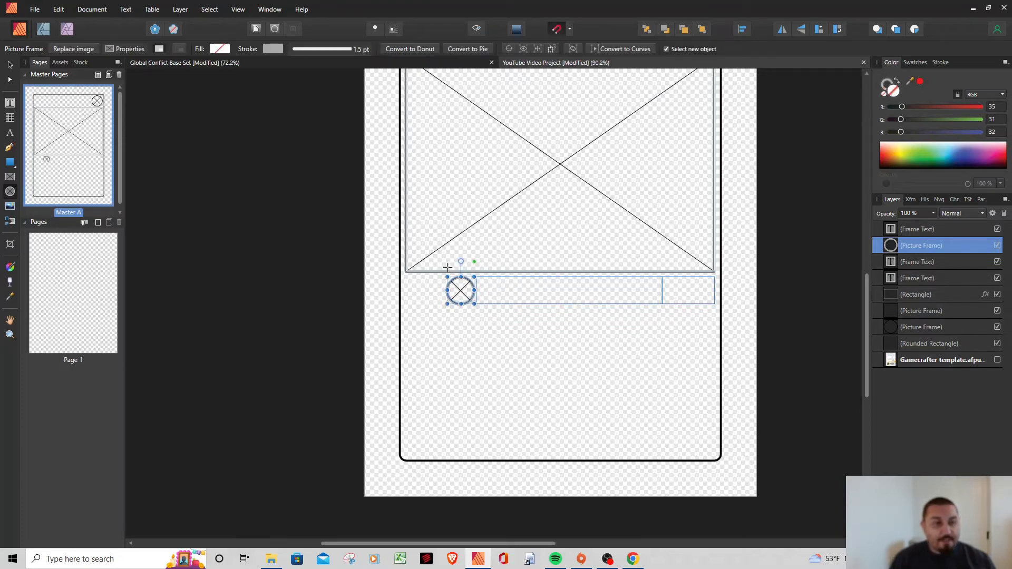
Duplicate the small circular picture frame below the artwork and place the copy directly to its left.
right_click(953, 245)
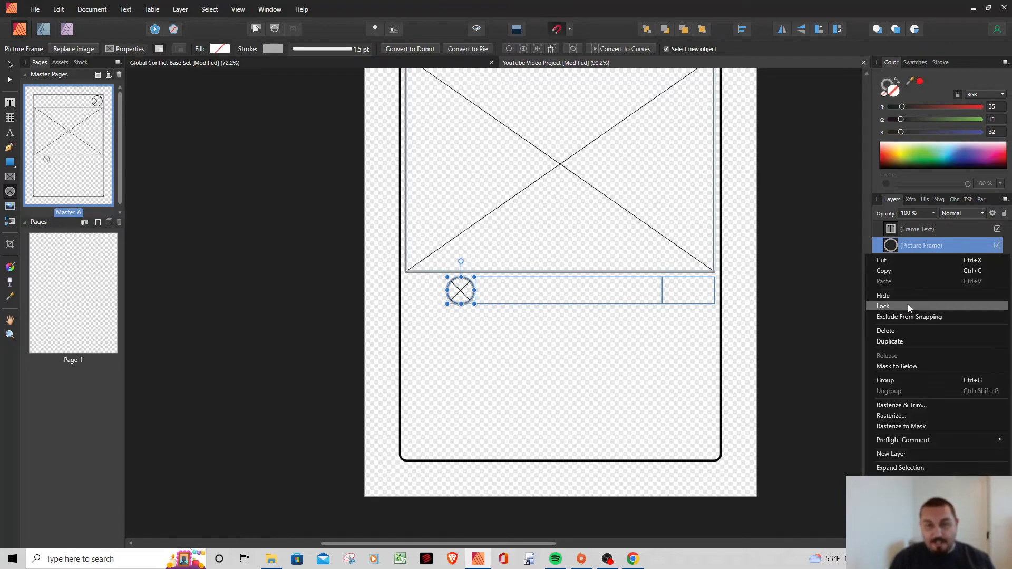
left_click(899, 342)
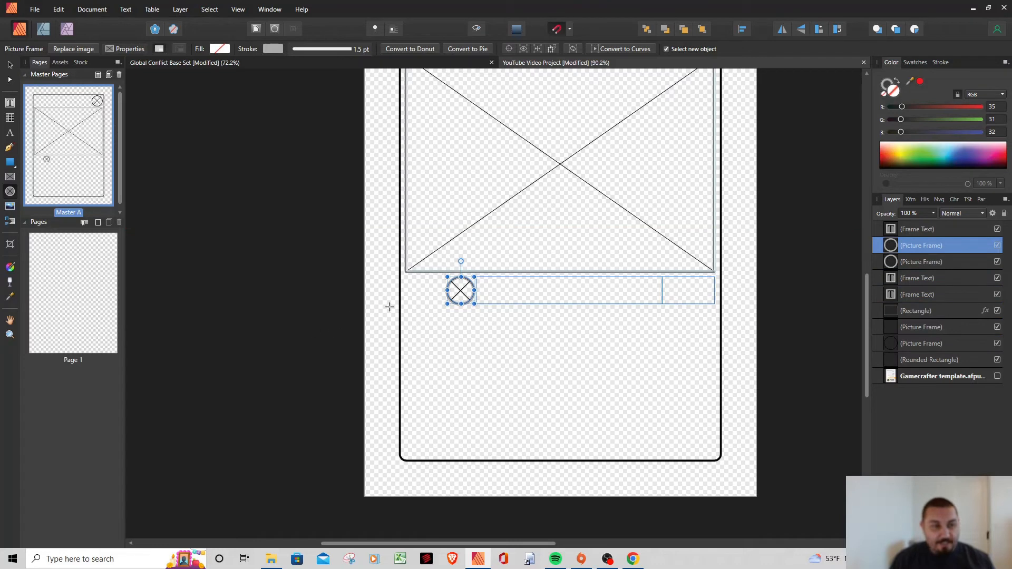
left_click(10, 65)
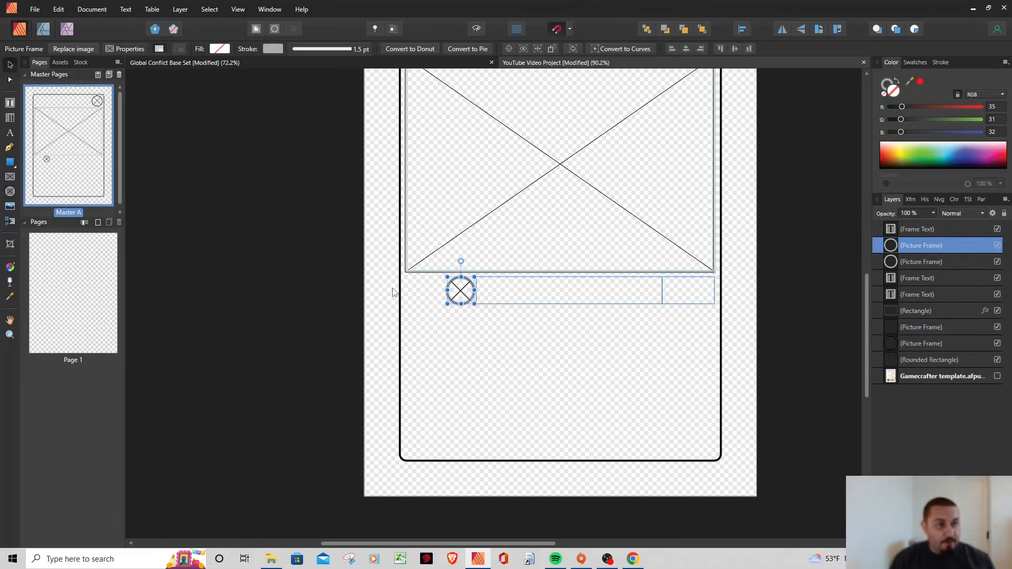
left_click_drag(457, 295, 428, 294)
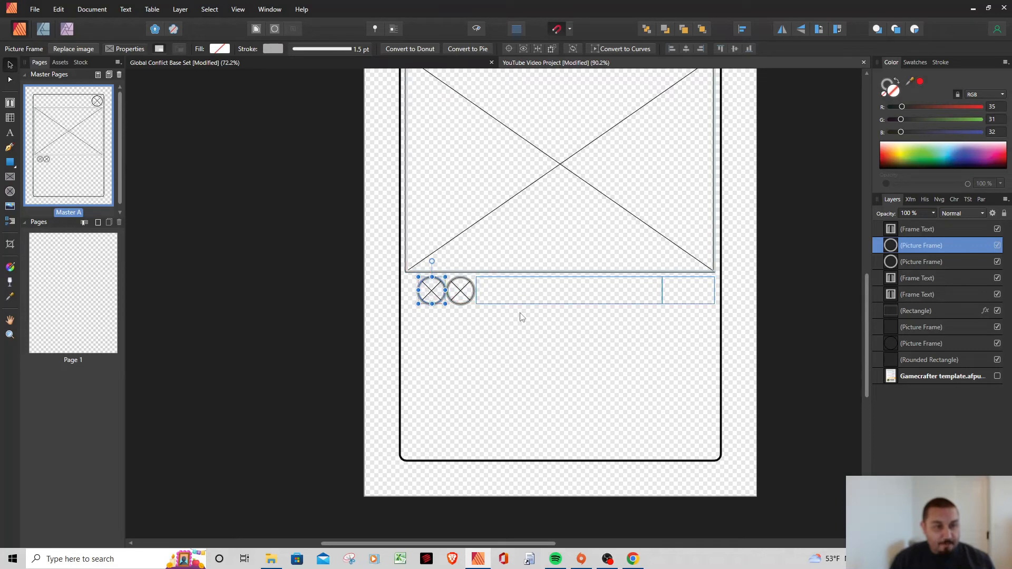
left_click(199, 305)
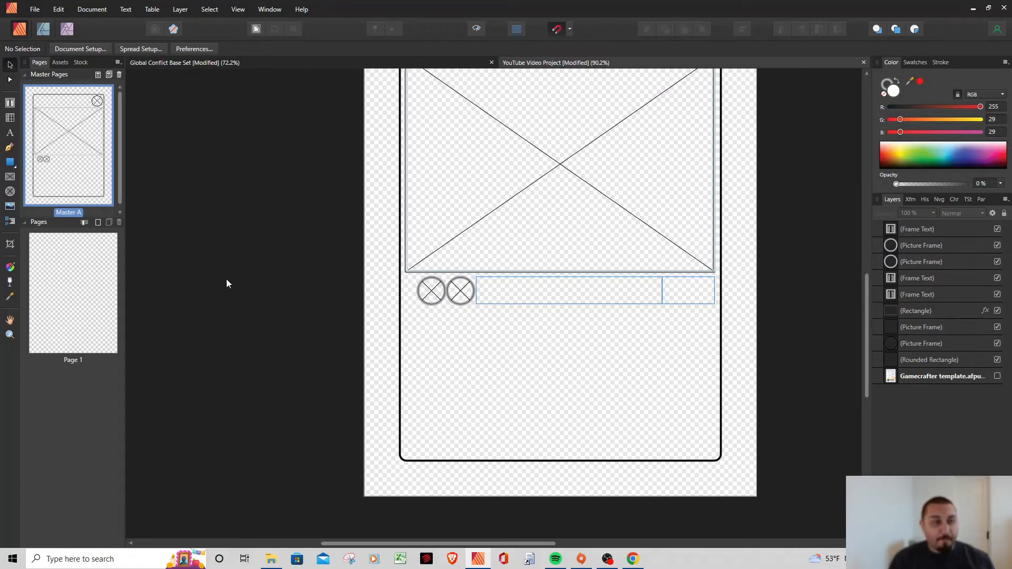
Duplicate the left circular picture frame twice and place the copies beneath the first two, forming a two-by-two grid.
left_click(954, 244)
right_click(953, 245)
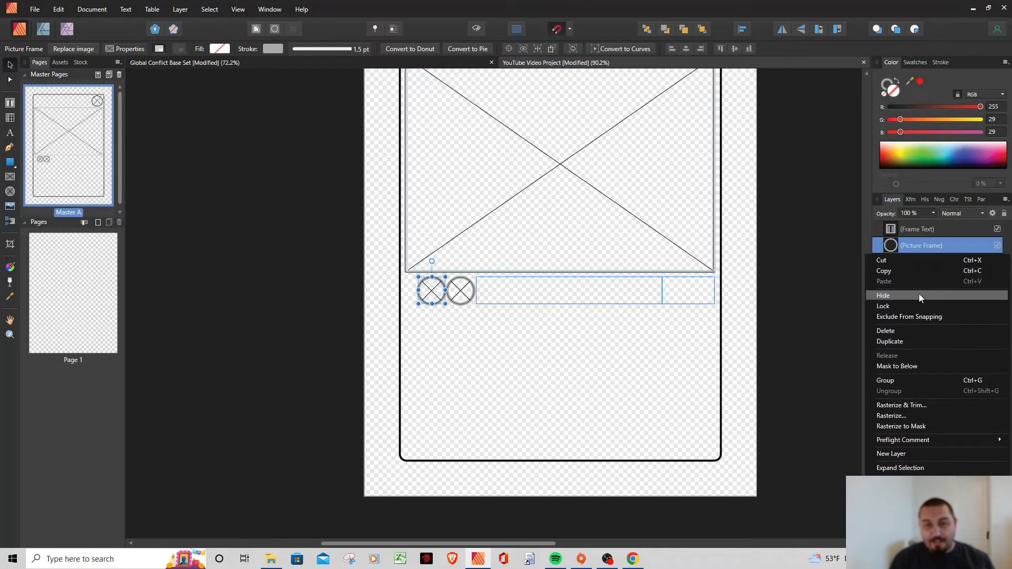
left_click(901, 341)
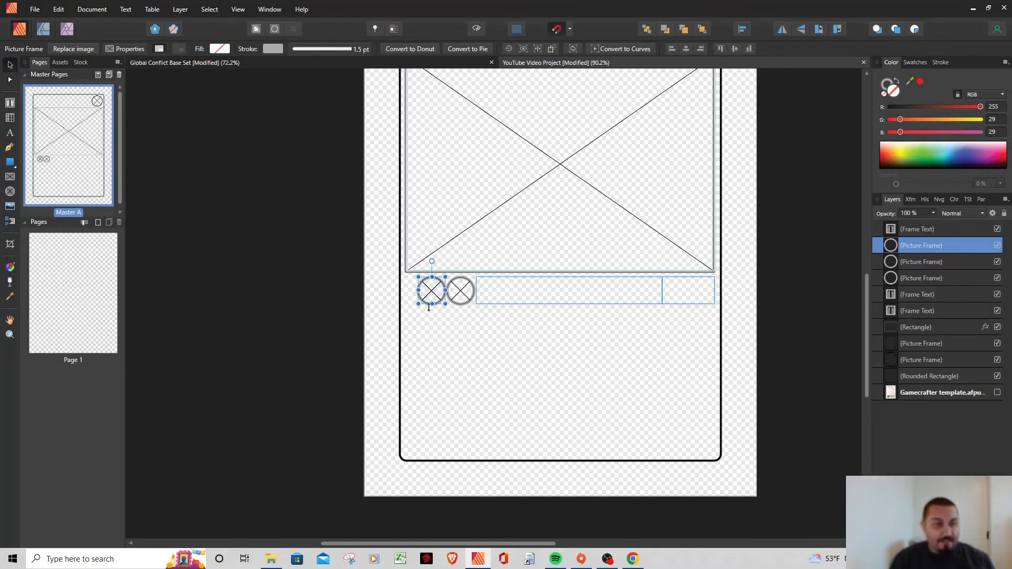
left_click_drag(429, 299, 430, 326)
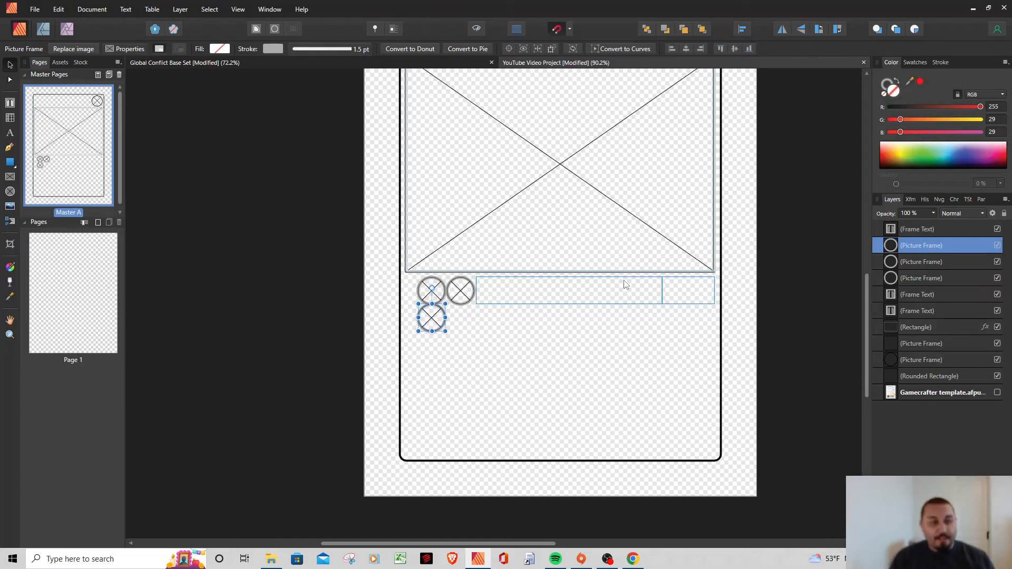
right_click(945, 243)
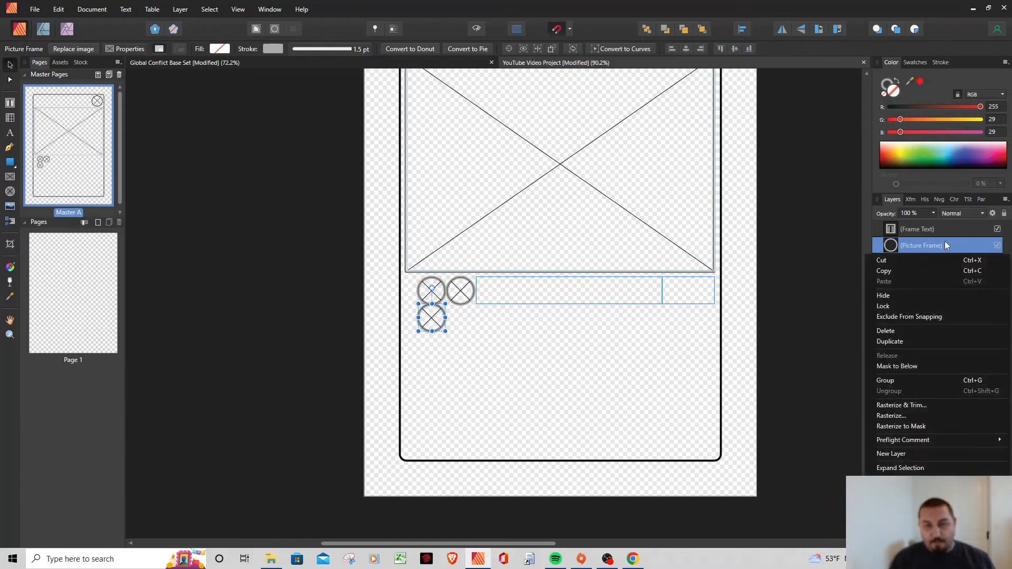
left_click(894, 340)
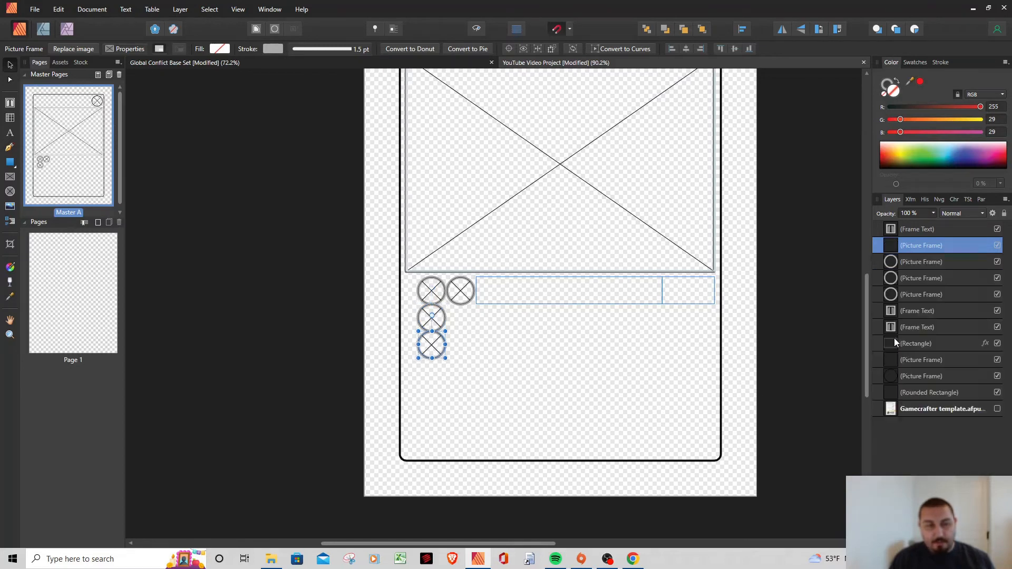
left_click_drag(435, 350, 463, 323)
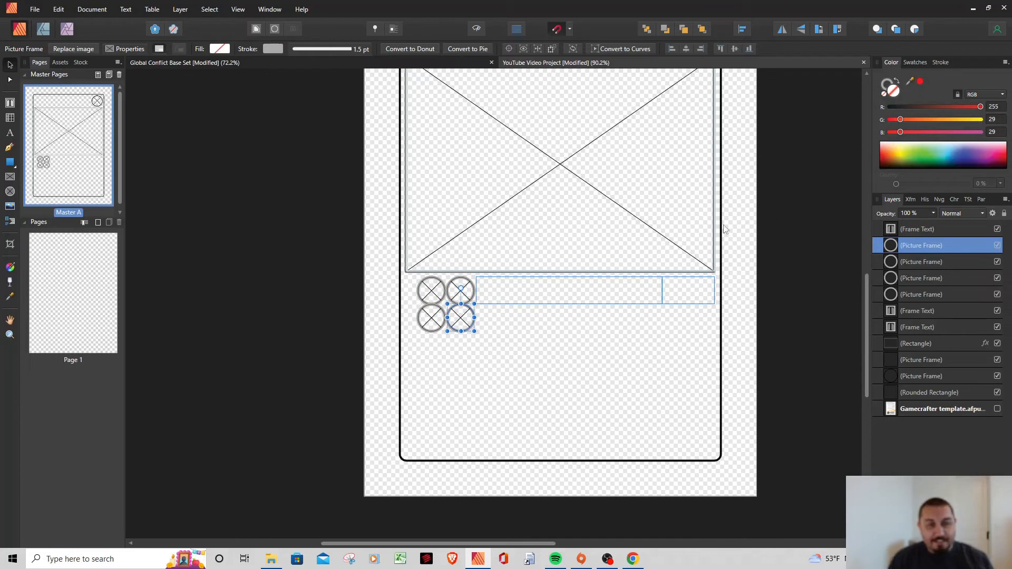
Duplicate the wide text frame below the artwork and place a taller copy directly beneath it at the same width.
left_click(621, 300)
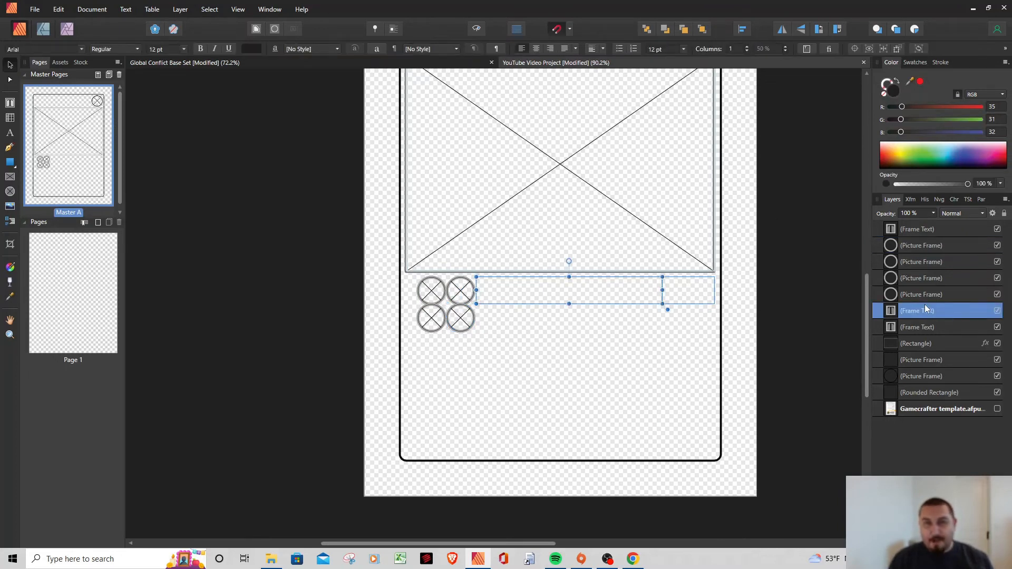
right_click(953, 306)
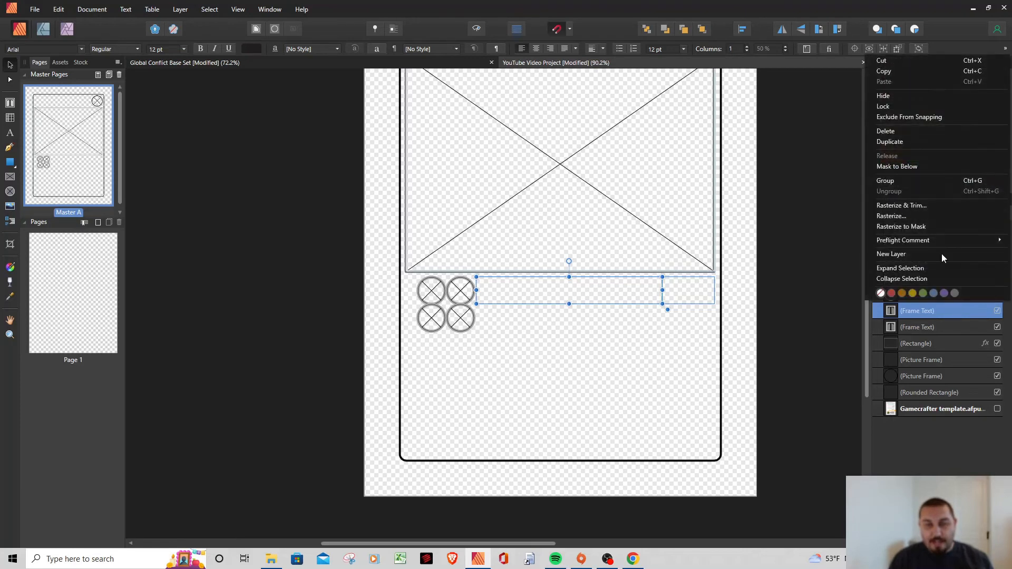
left_click(902, 142)
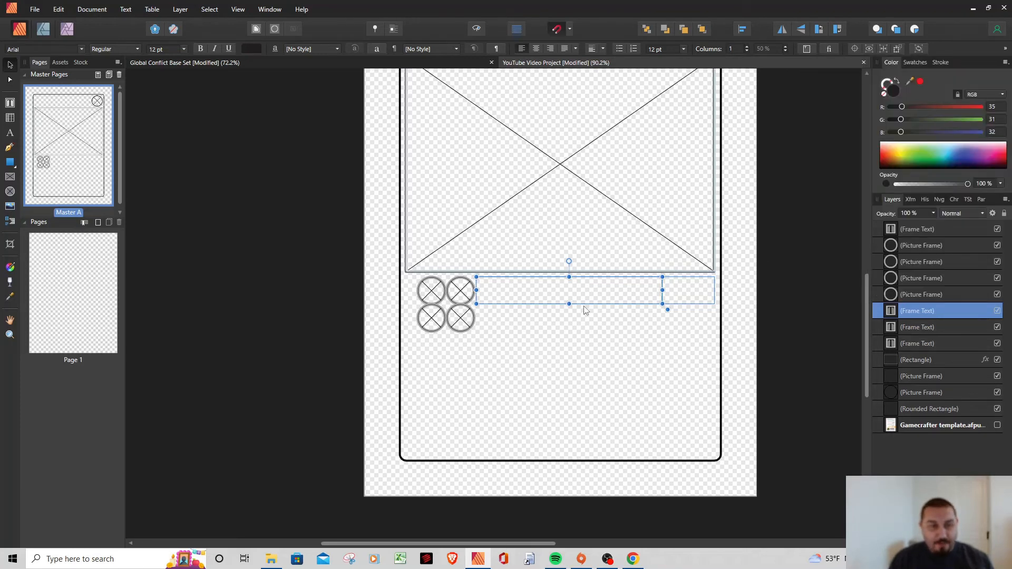
left_click_drag(584, 307, 569, 351)
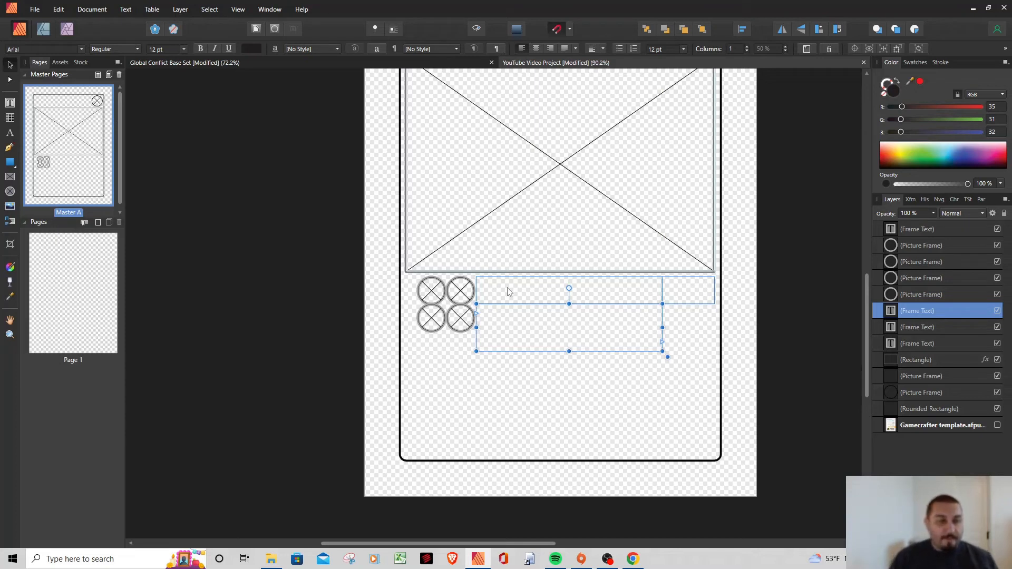
Space out the four circular picture frames by shifting the left column slightly left and the lower row slightly down.
left_click(432, 323)
mouse_move(432, 324)
left_mouse_down()
mouse_move(462, 331)
mouse_move(434, 297)
mouse_move(427, 323)
left_mouse_up()
left_click(461, 322)
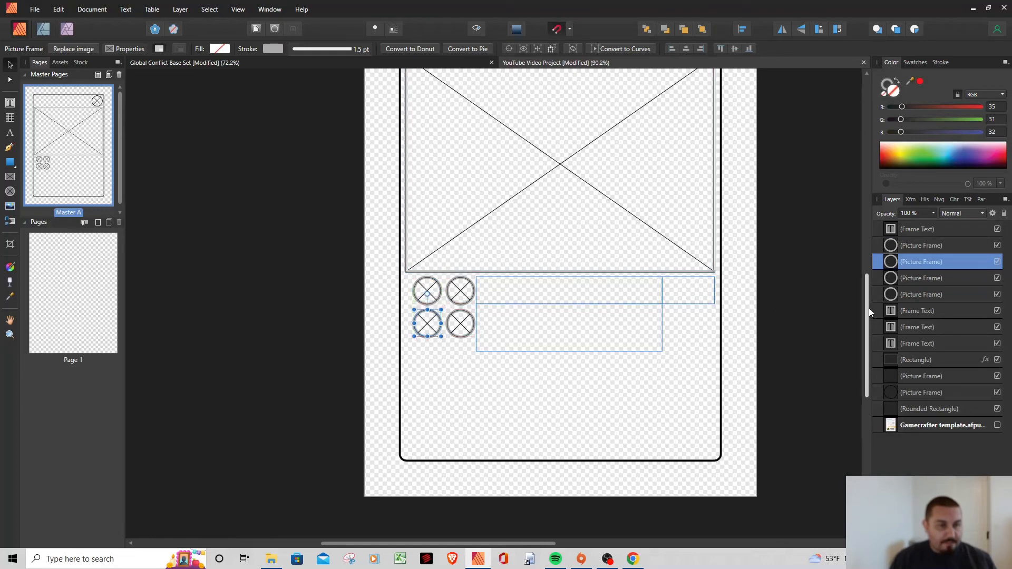
left_click(833, 298)
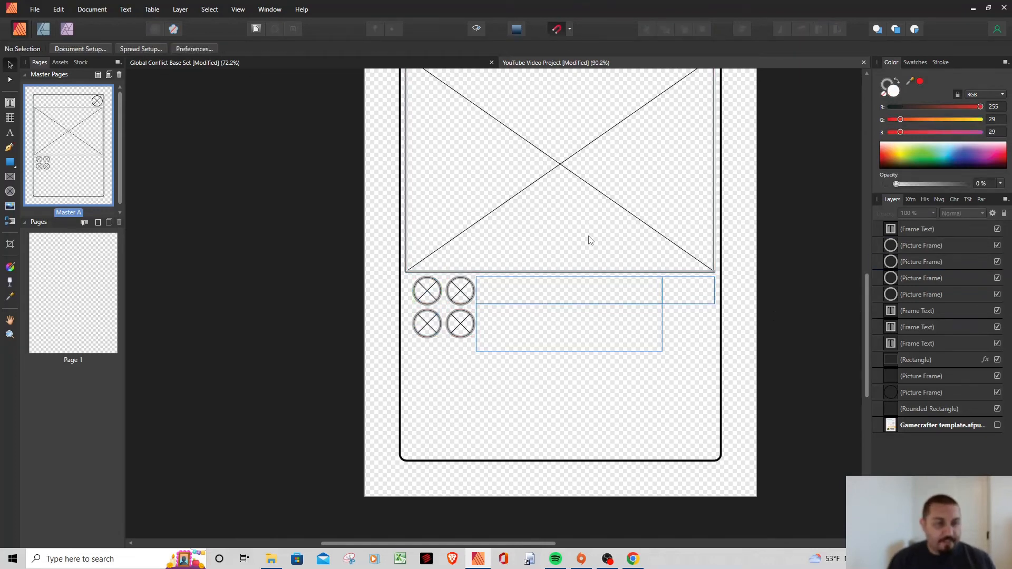
Set the font of the upper wide text frame beside the circles to BankGothic Md BT.
left_click(504, 290)
double_click(504, 290)
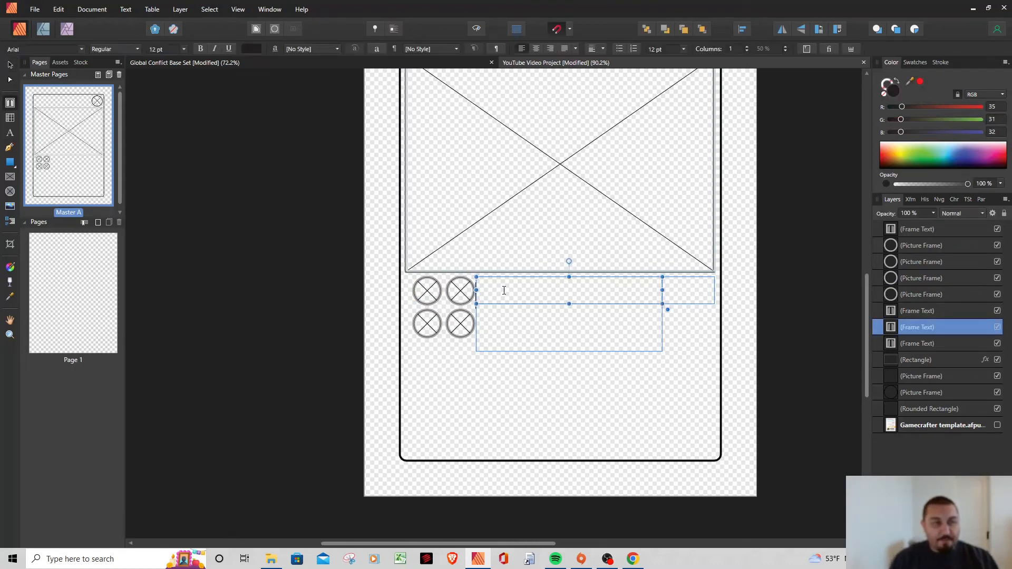
left_click(81, 48)
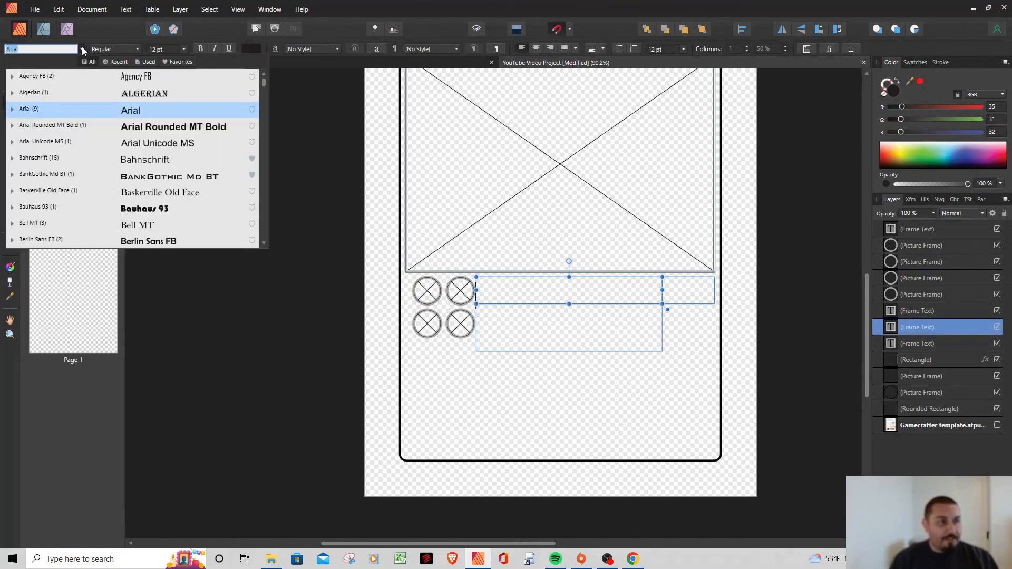
left_click(146, 179)
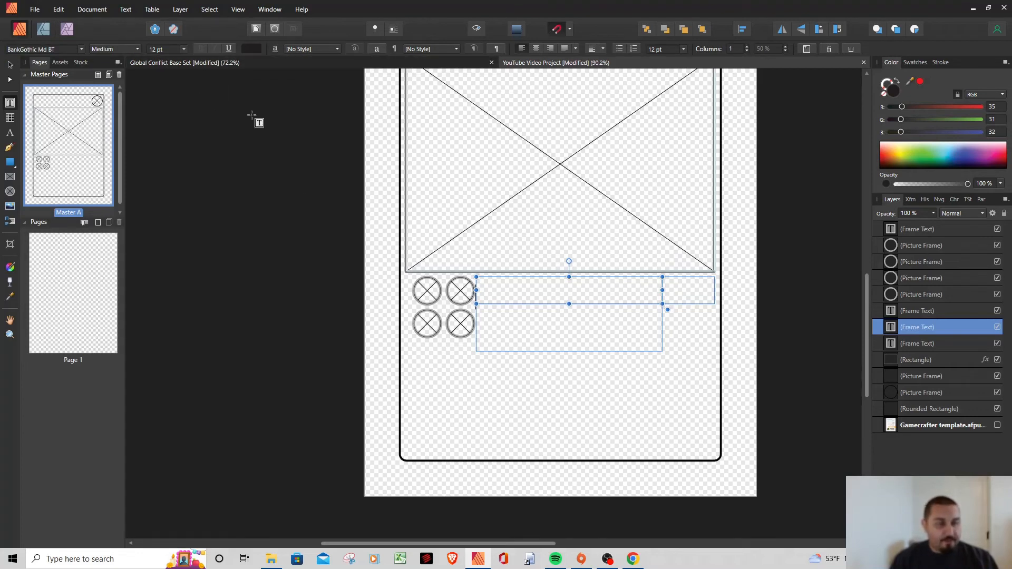
Format the lower wide text frame in Calibri Regular at 6 pt.
left_click(488, 314)
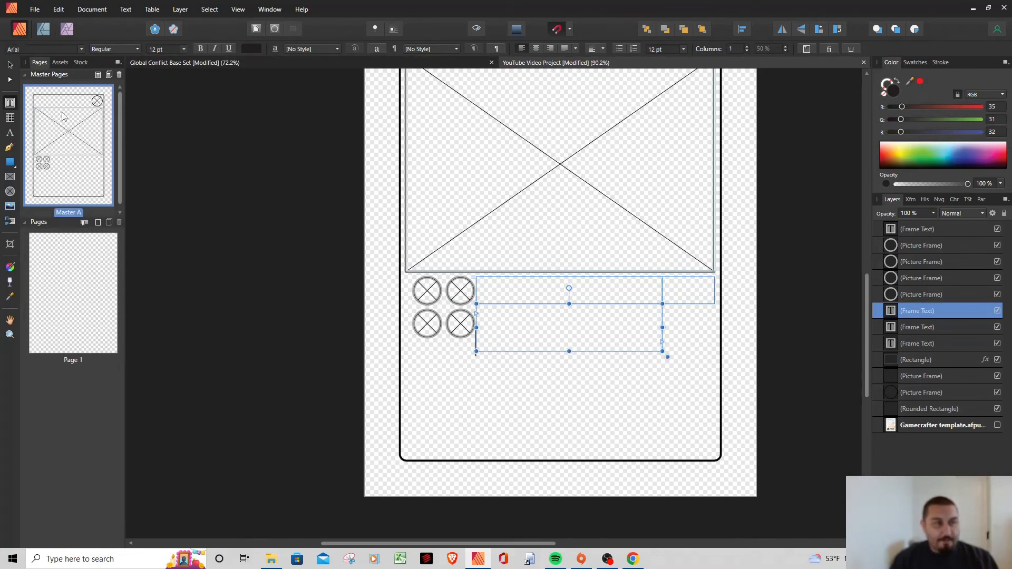
left_click(83, 48)
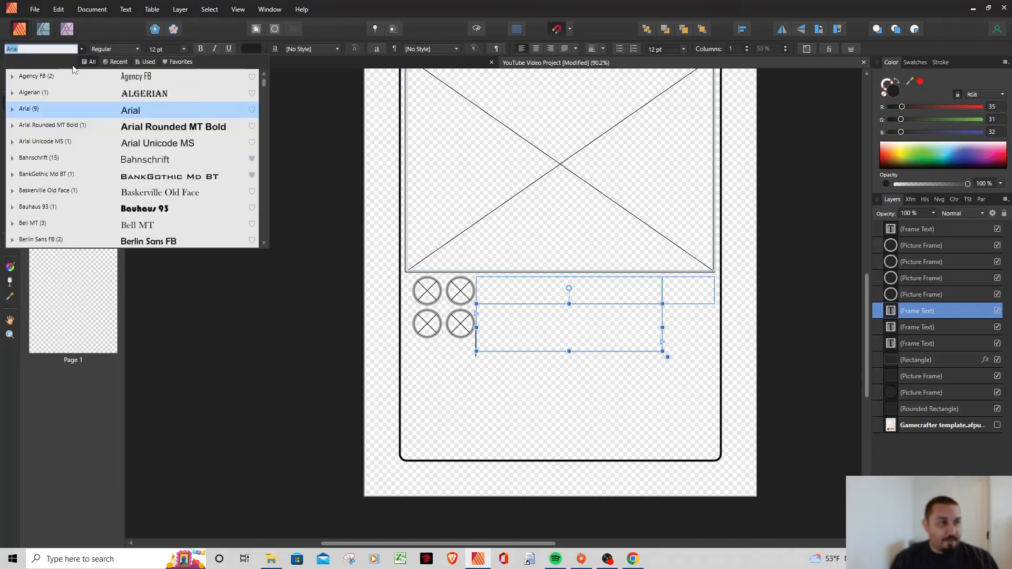
scroll(151, 173, "down", 3)
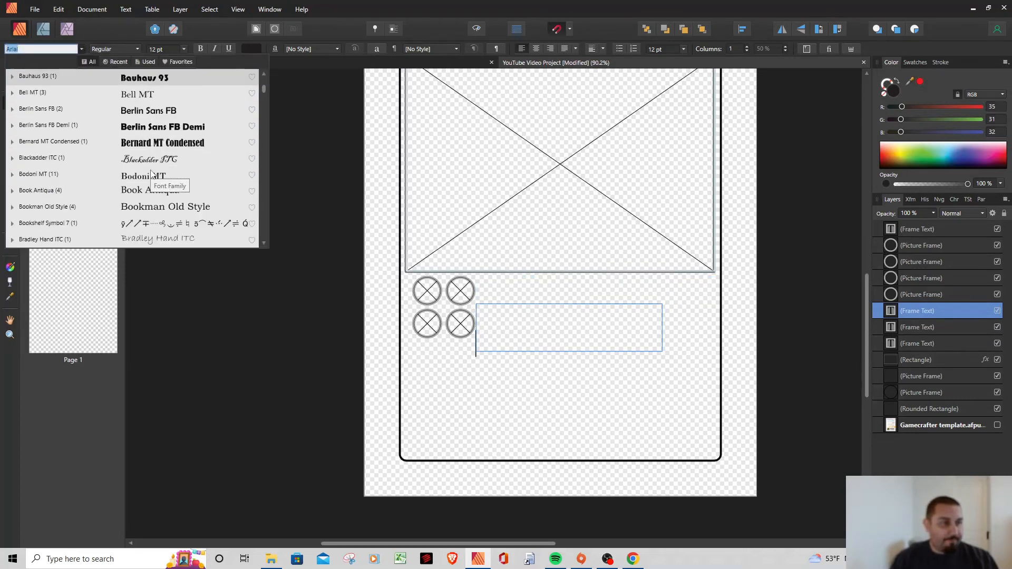
scroll(189, 148, "down", 2)
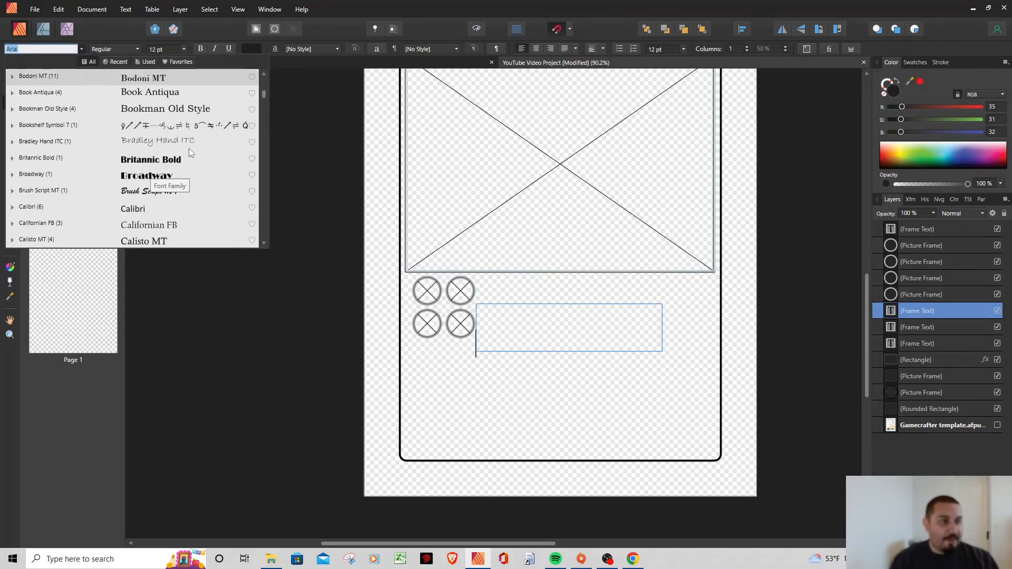
left_click(147, 209)
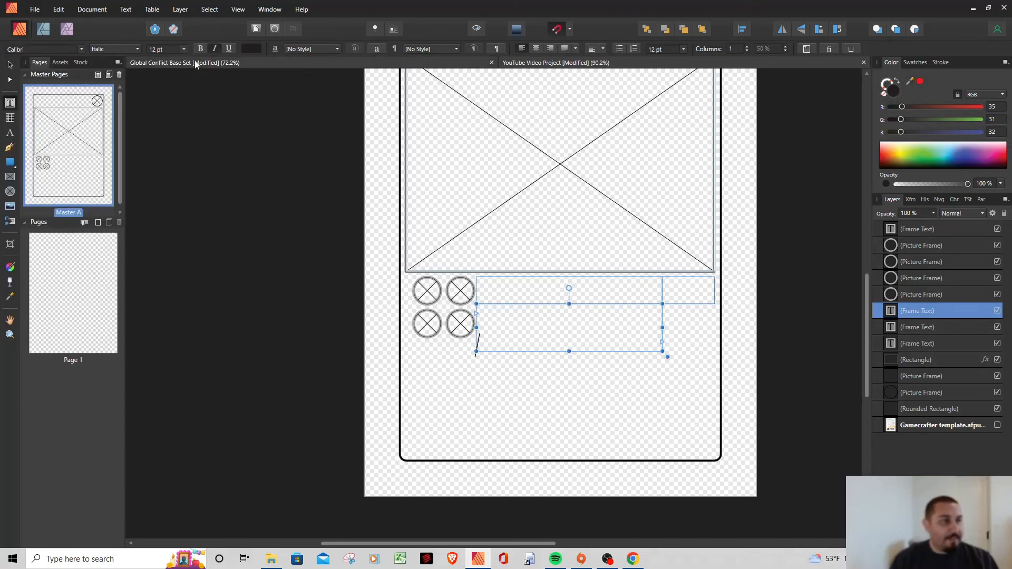
left_click(130, 50)
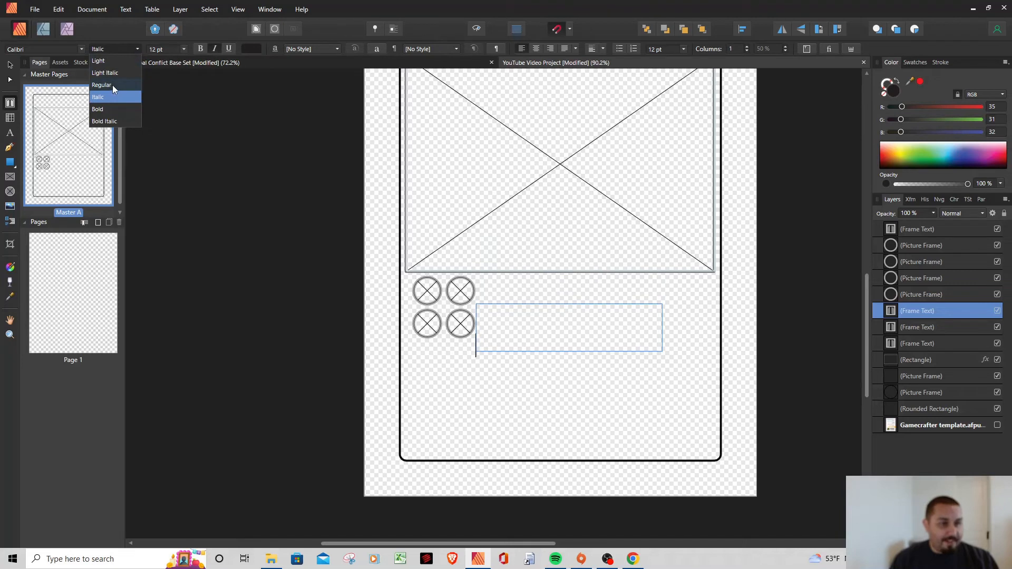
left_click(112, 84)
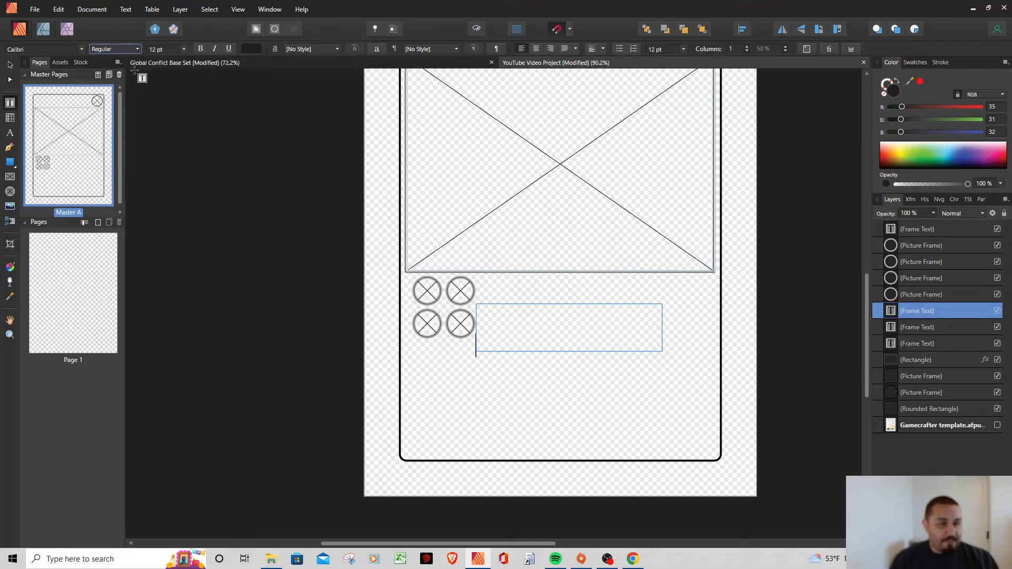
left_click(183, 50)
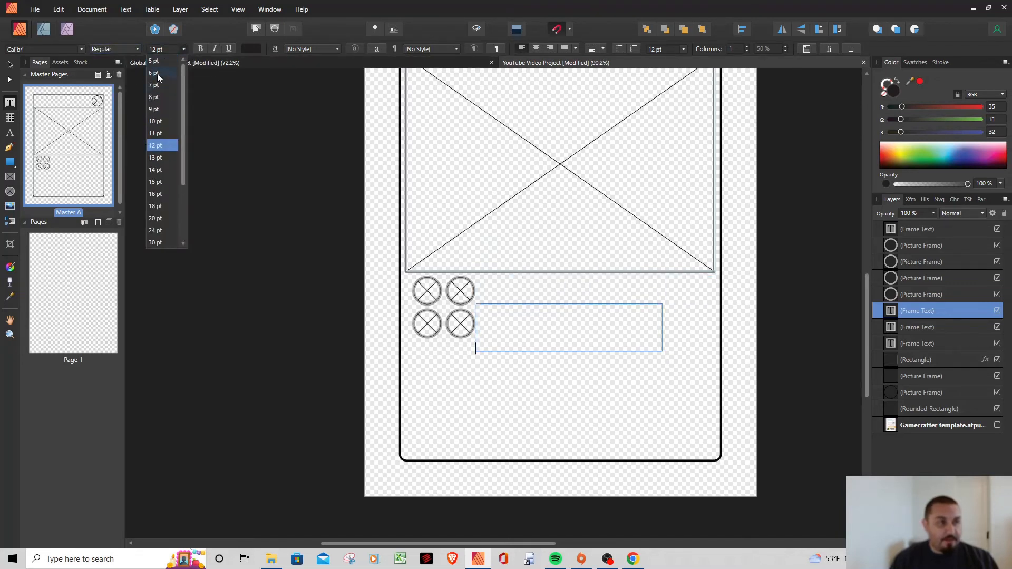
left_click(159, 77)
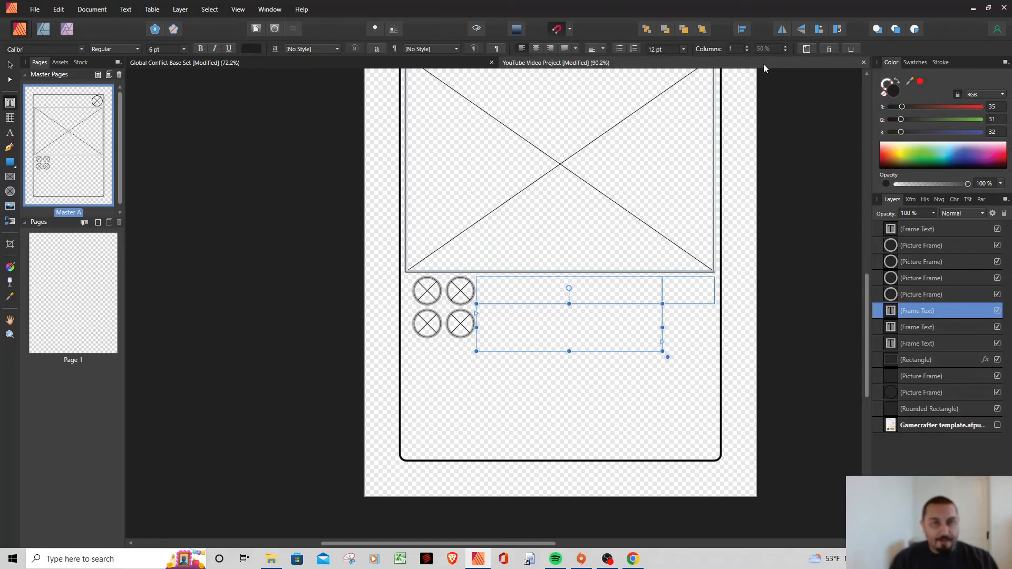
Set the line spacing of the lower wide text frame to 6 pt.
left_click(683, 49)
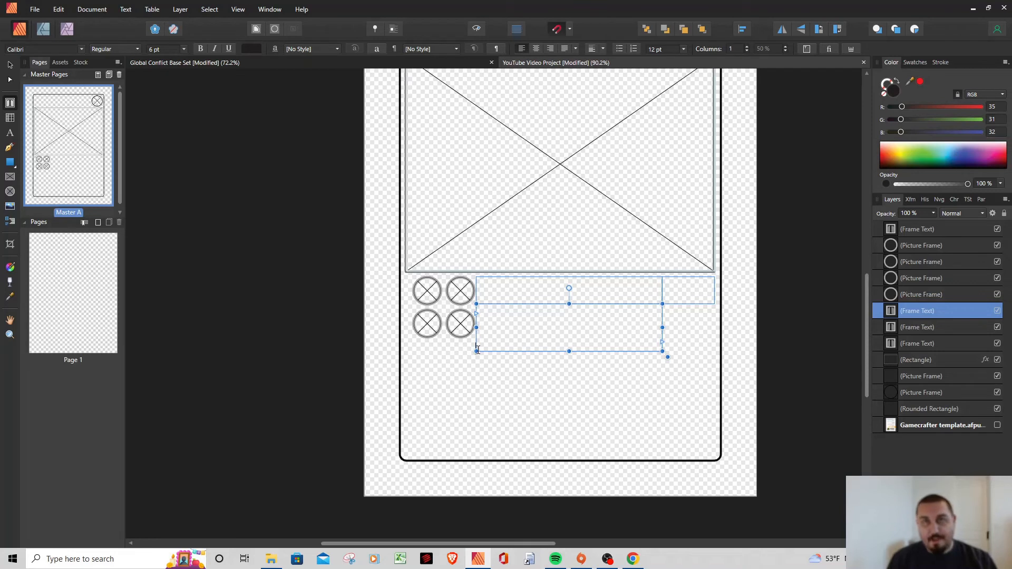
left_click(682, 49)
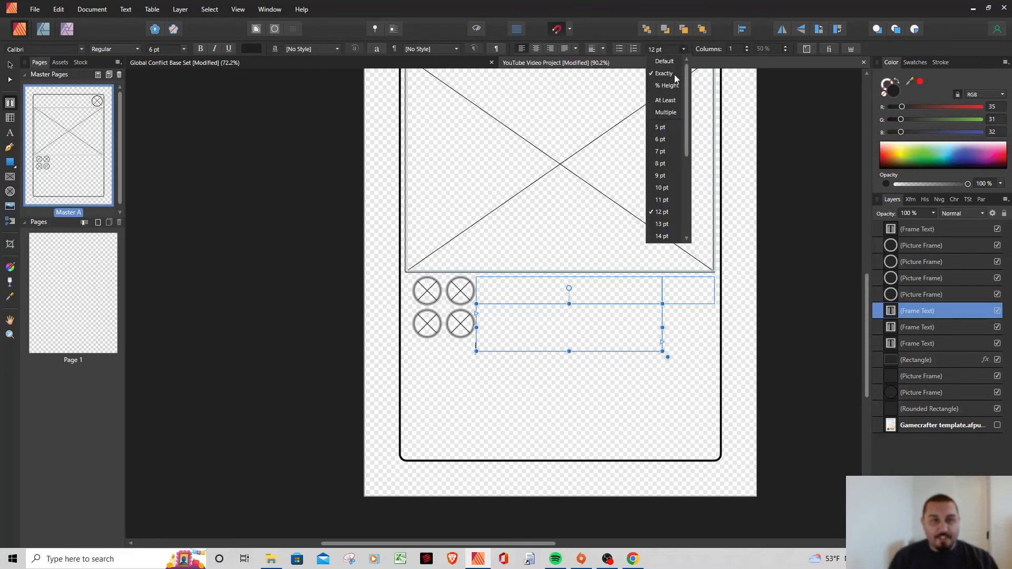
left_click(660, 139)
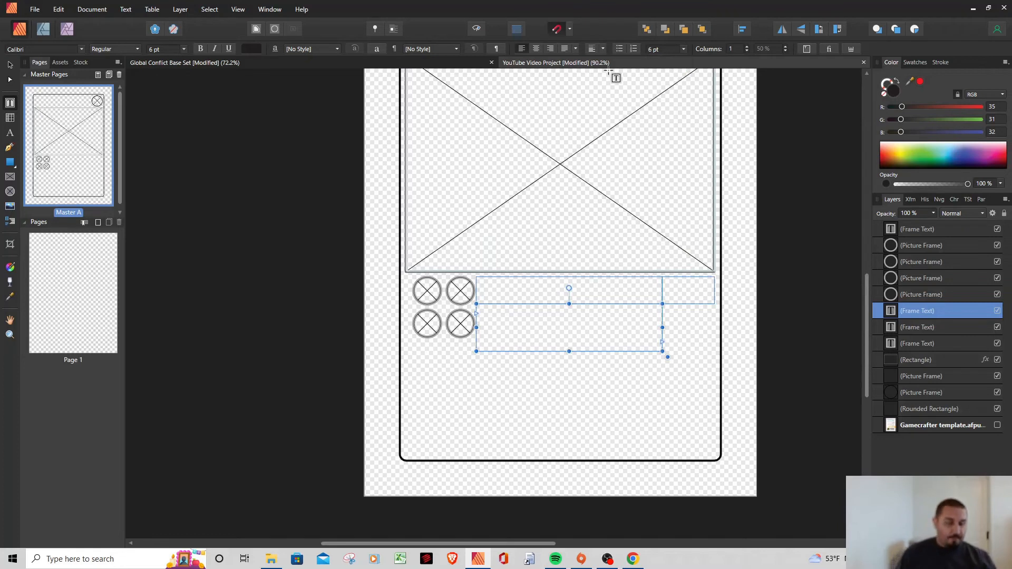
type("dsfkljdf")
key("BackSpace")
key("BackSpace")
key("BackSpace")
key("BackSpace")
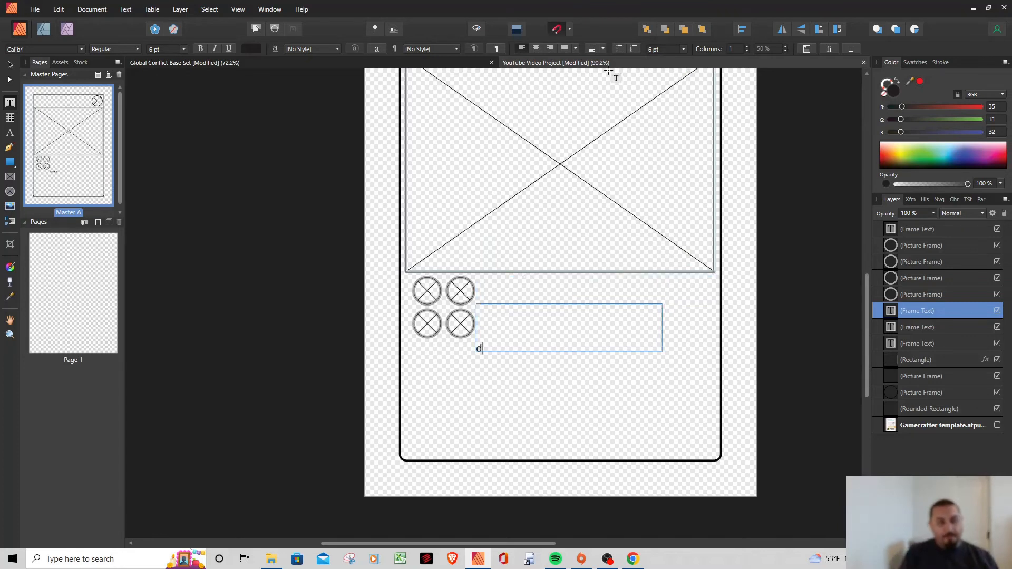
key("Escape")
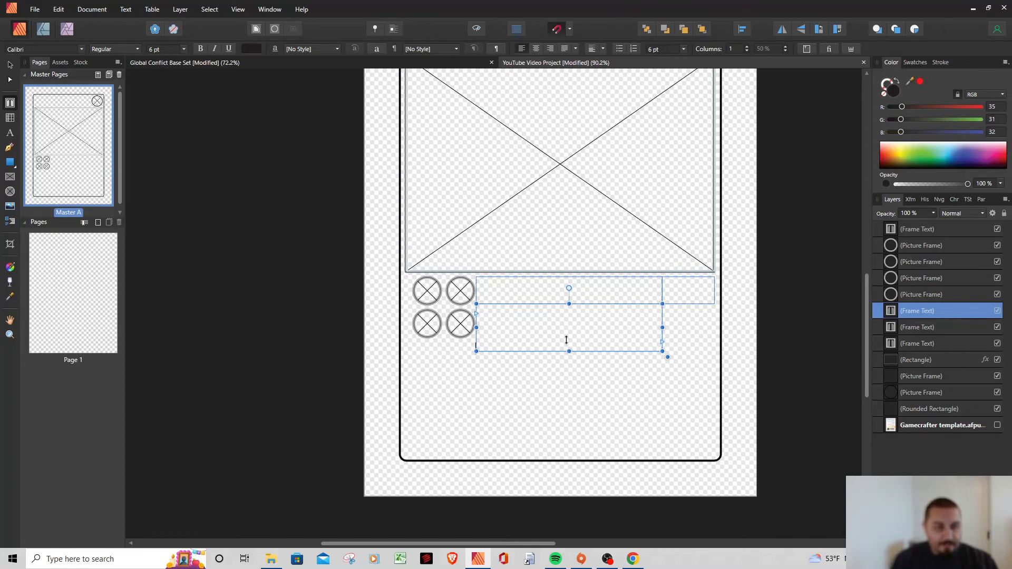
Shorten the lower wide text frame to a thin strip with its top aligned to the lower row of circles.
left_click_drag(566, 340, 569, 312)
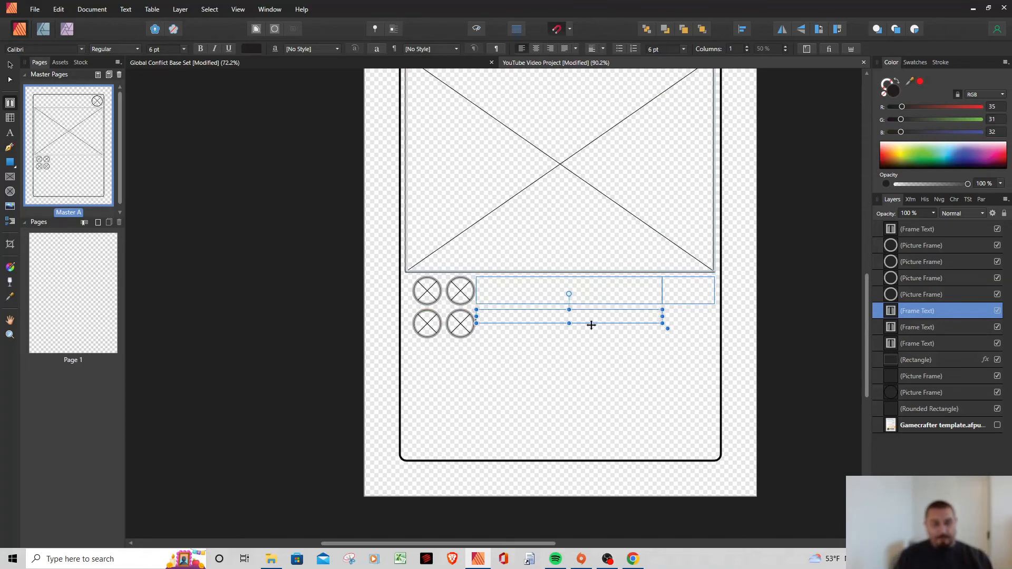
Delete the thin lower text frame beside the bottom row of circles.
double_click(959, 310)
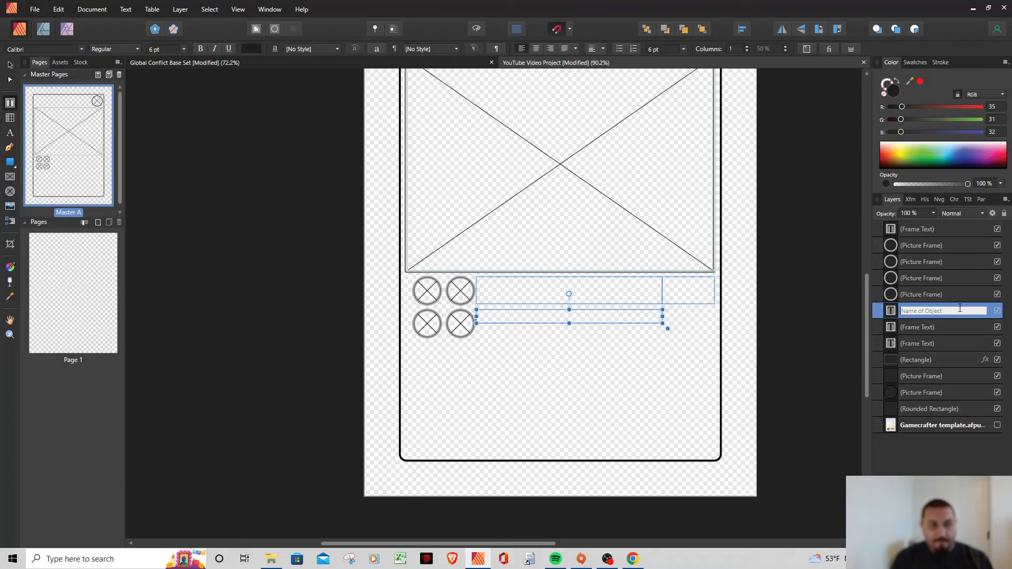
right_click(887, 311)
left_click(897, 131)
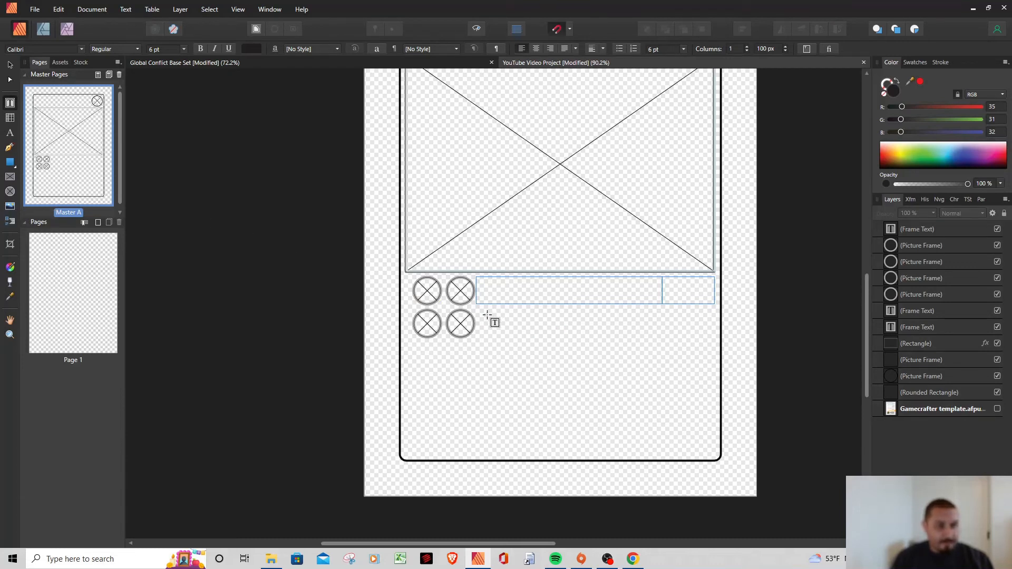
Draw a taller text frame beside the lower circles, matching the wide upper frame's width and meeting its bottom edge.
left_click_drag(480, 310, 663, 345)
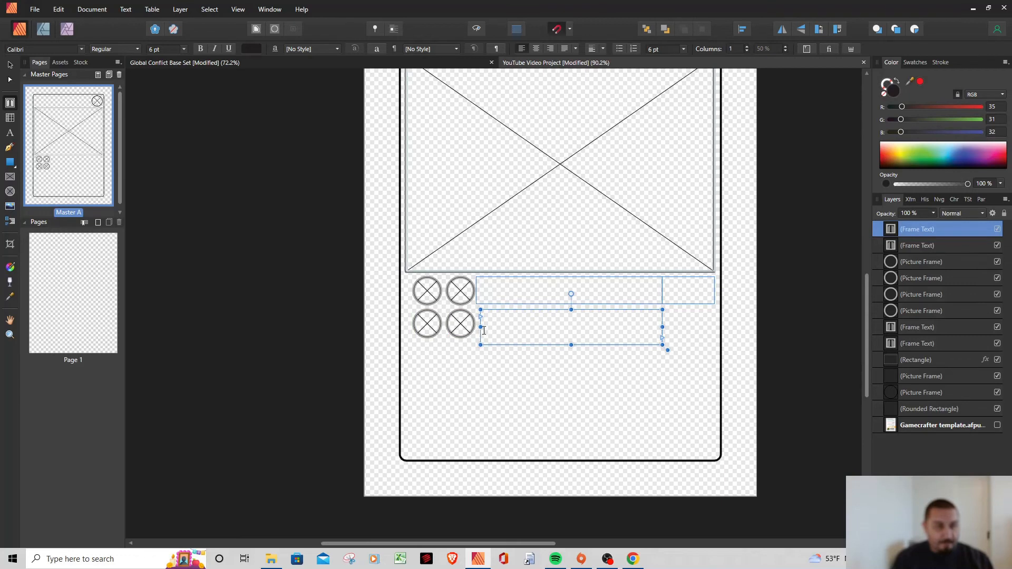
left_click_drag(480, 327, 475, 327)
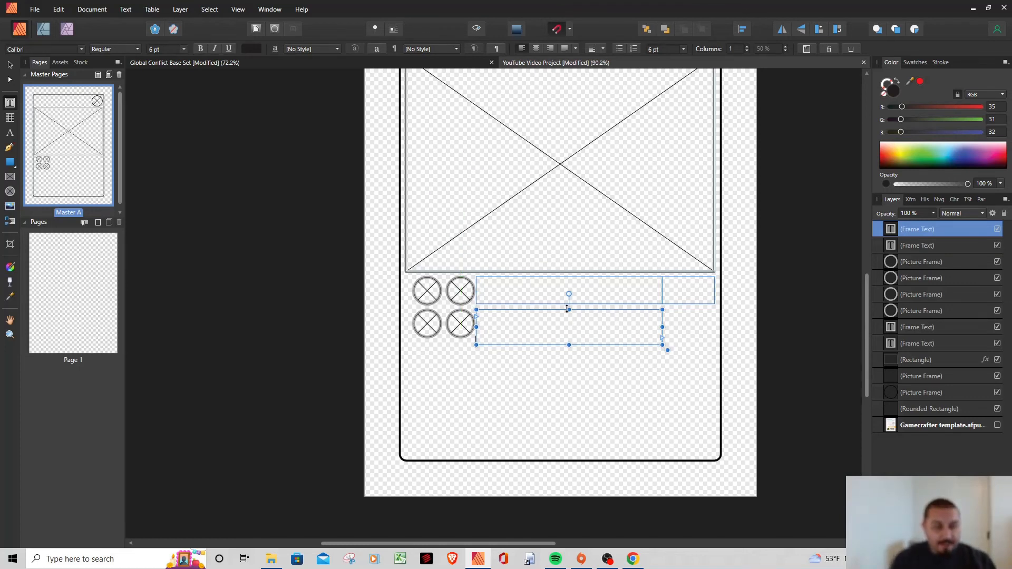
left_click_drag(568, 310, 569, 304)
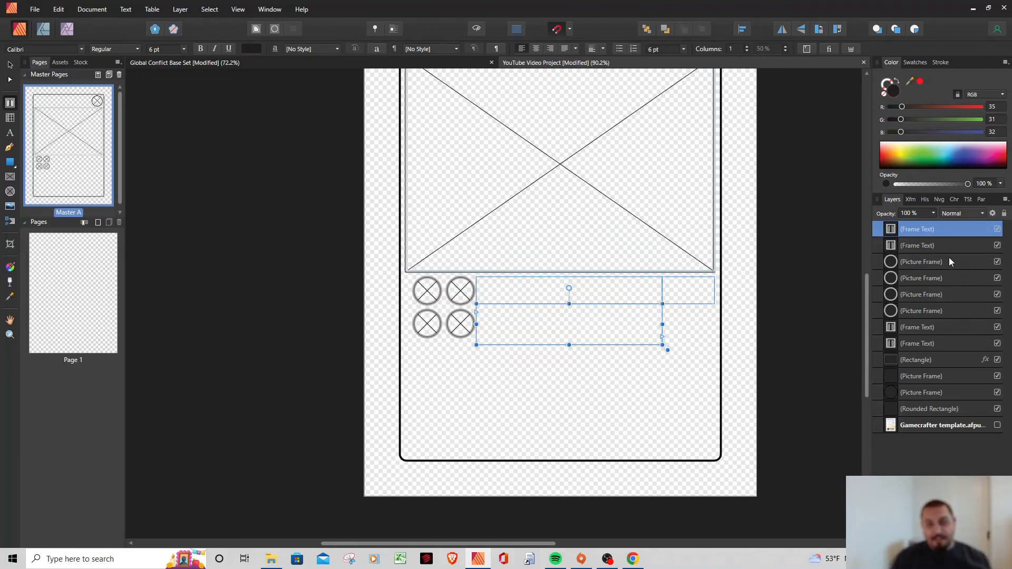
double_click(949, 230)
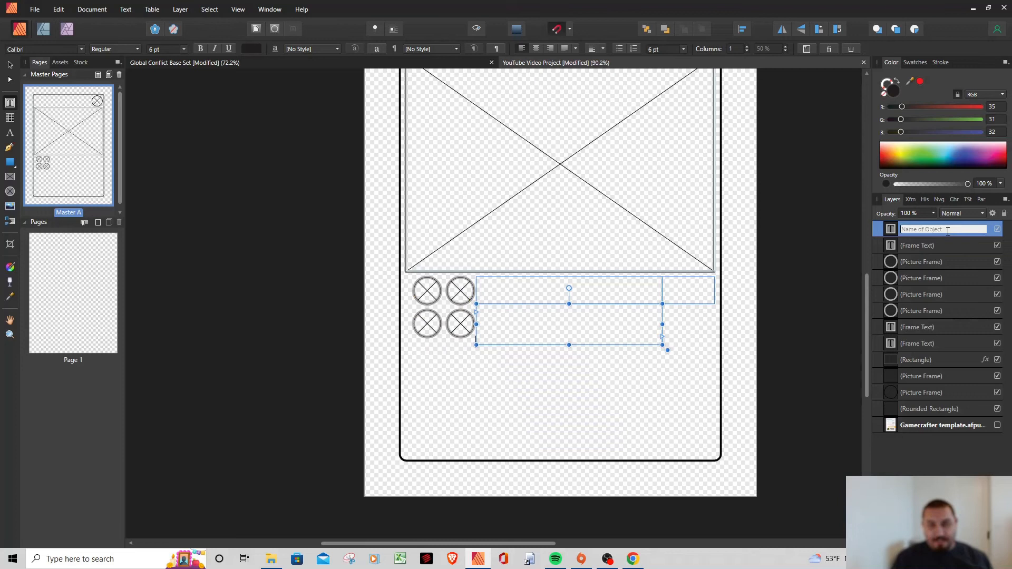
left_click(879, 236)
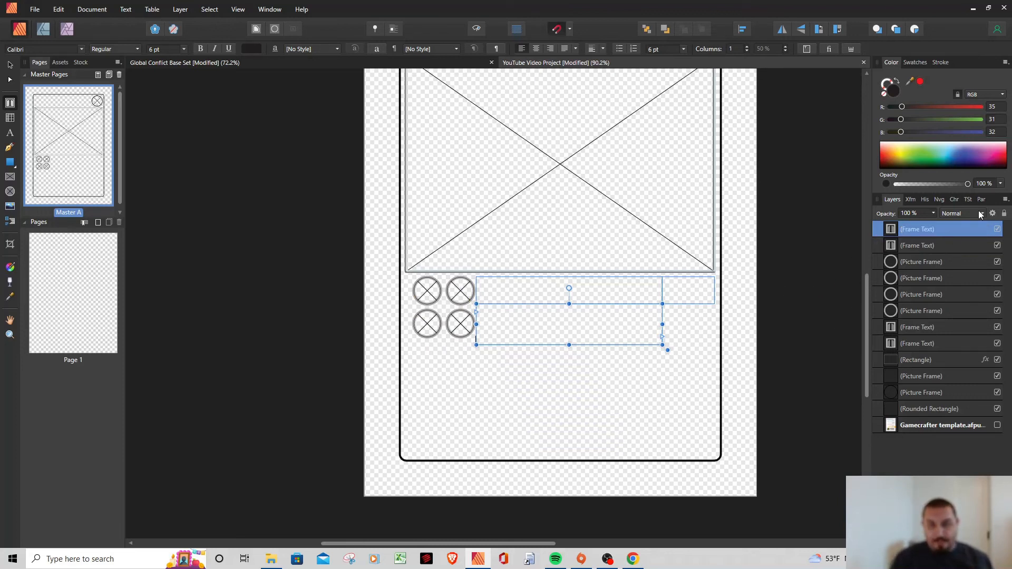
Group the four small circular picture frames with the three text frames beside them.
left_click(954, 243, "shift")
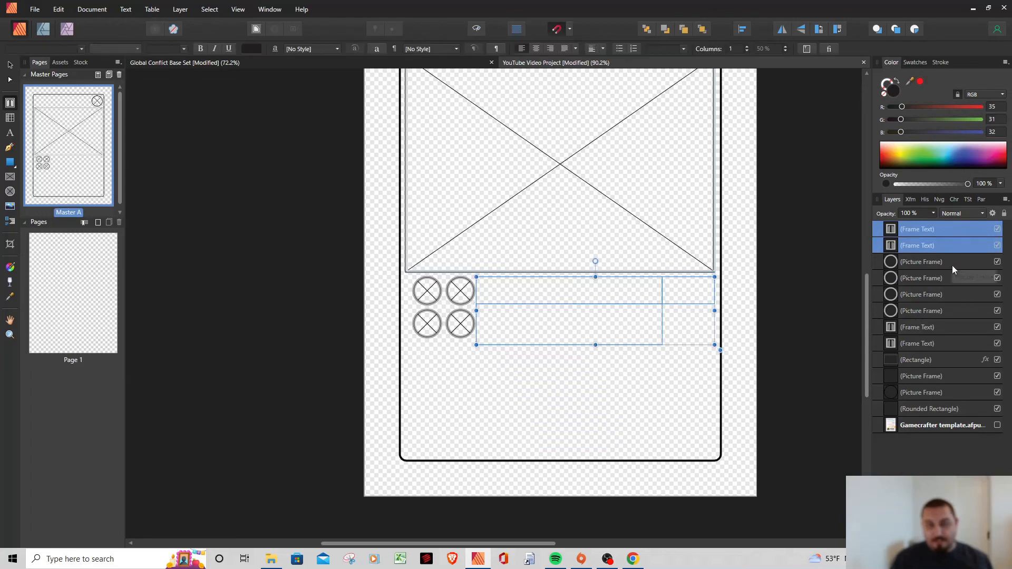
left_click(956, 311, "shift")
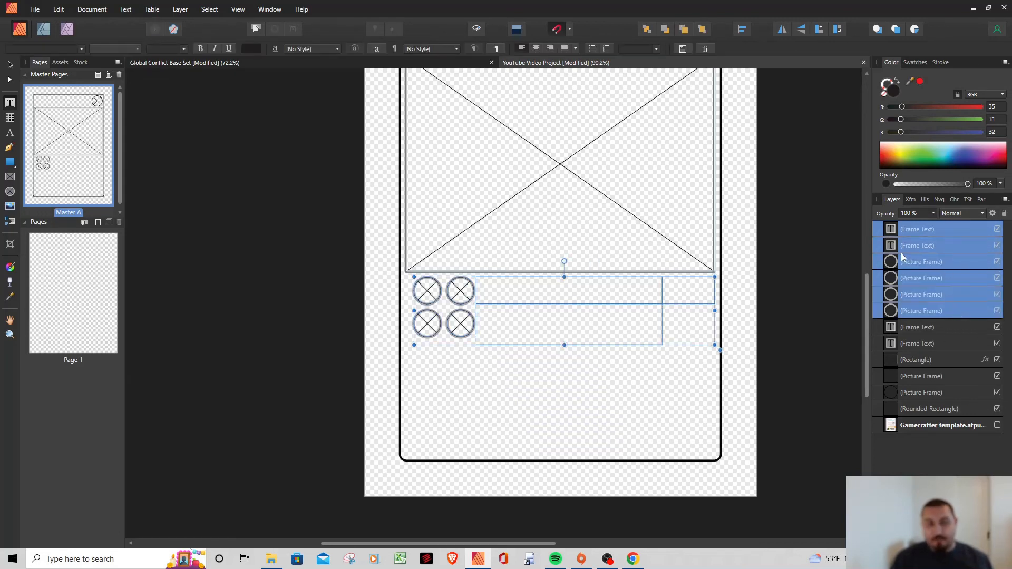
left_click(944, 326, "shift")
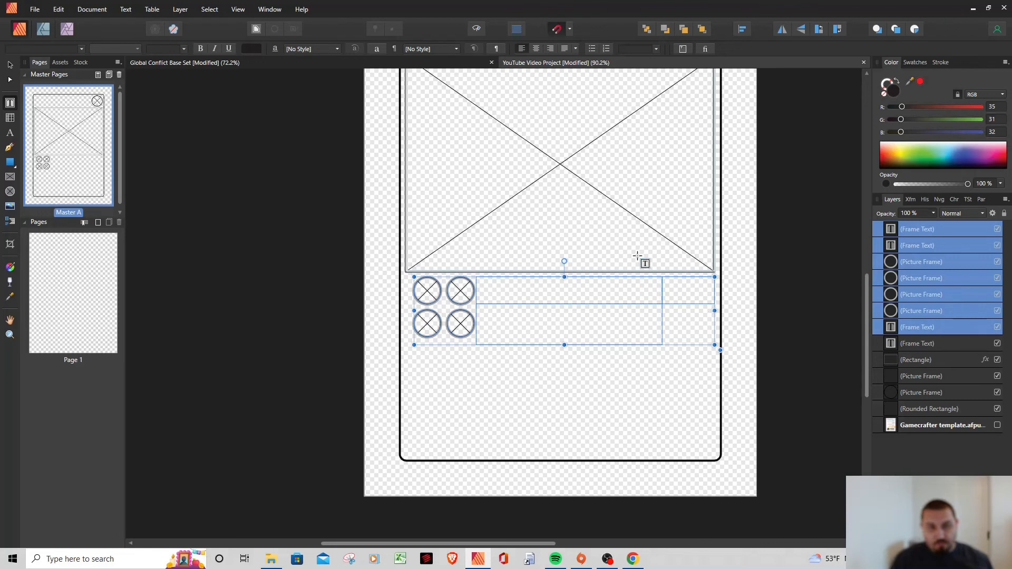
scroll(644, 261, "up", 2)
scroll(644, 260, "up", 3)
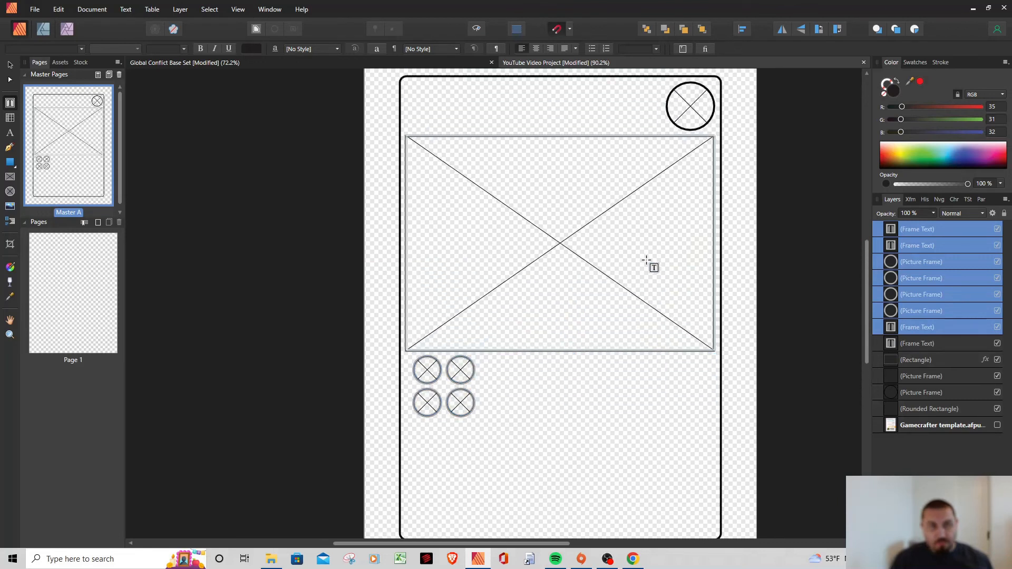
scroll(646, 260, "down", 2)
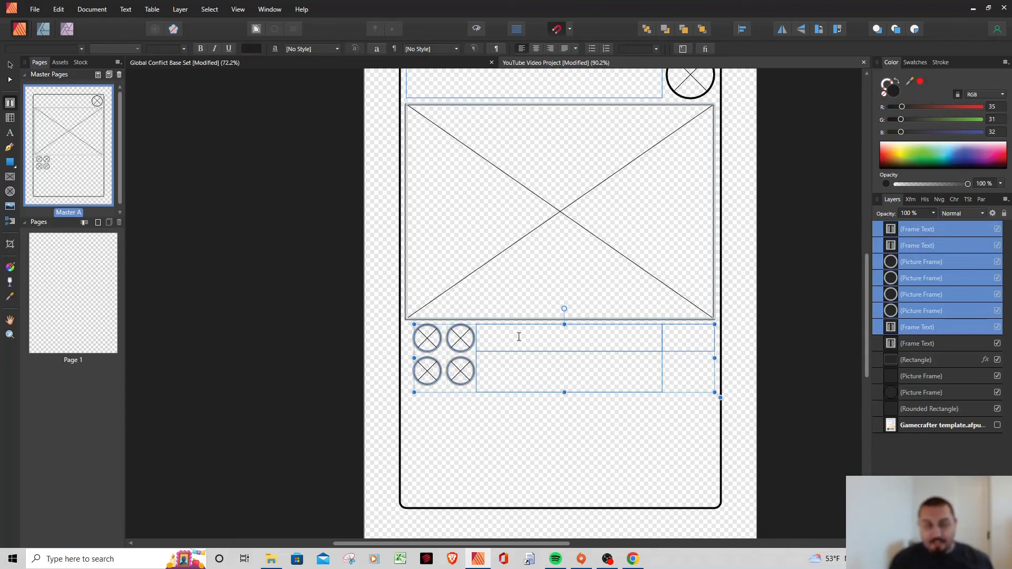
right_click(957, 230)
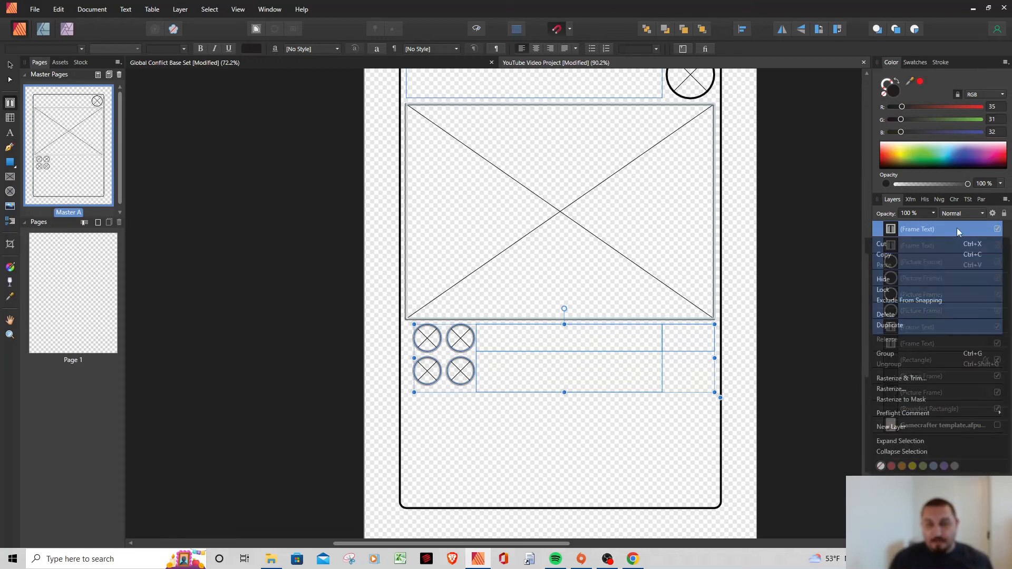
left_click(886, 354)
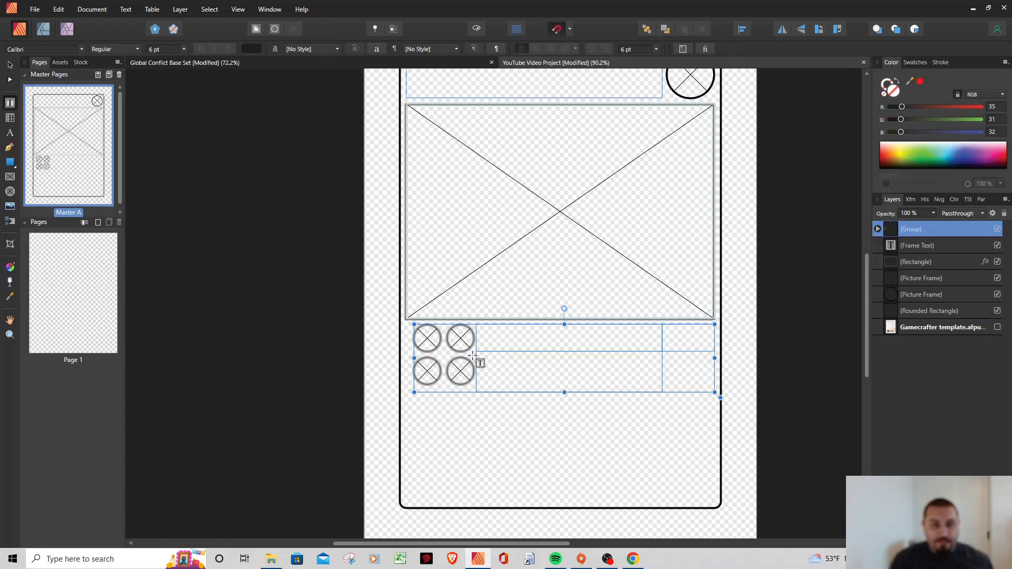
Duplicate the group of circles and text frames and place the copy directly below the original, aligned with it.
right_click(944, 233)
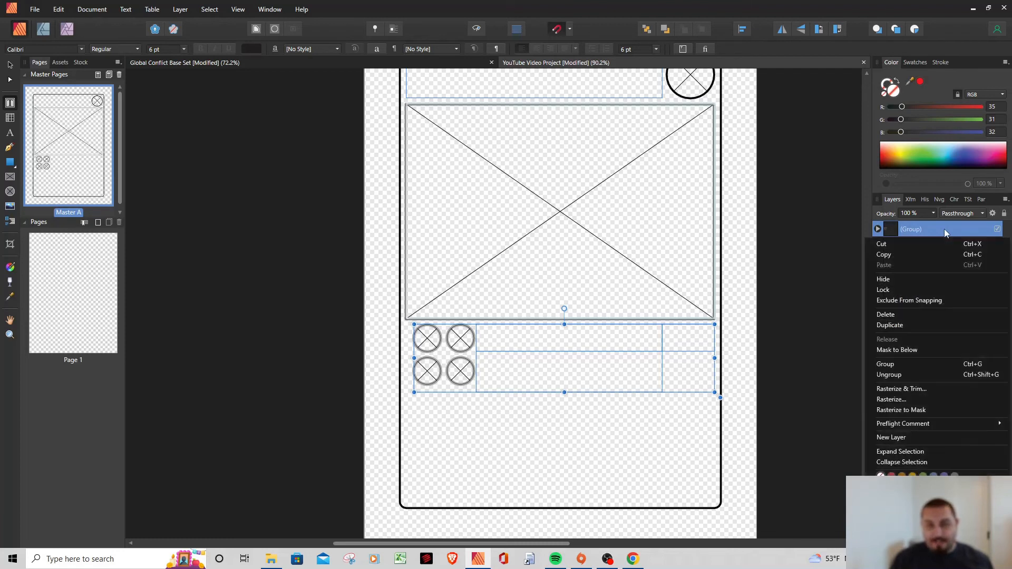
left_click(895, 326)
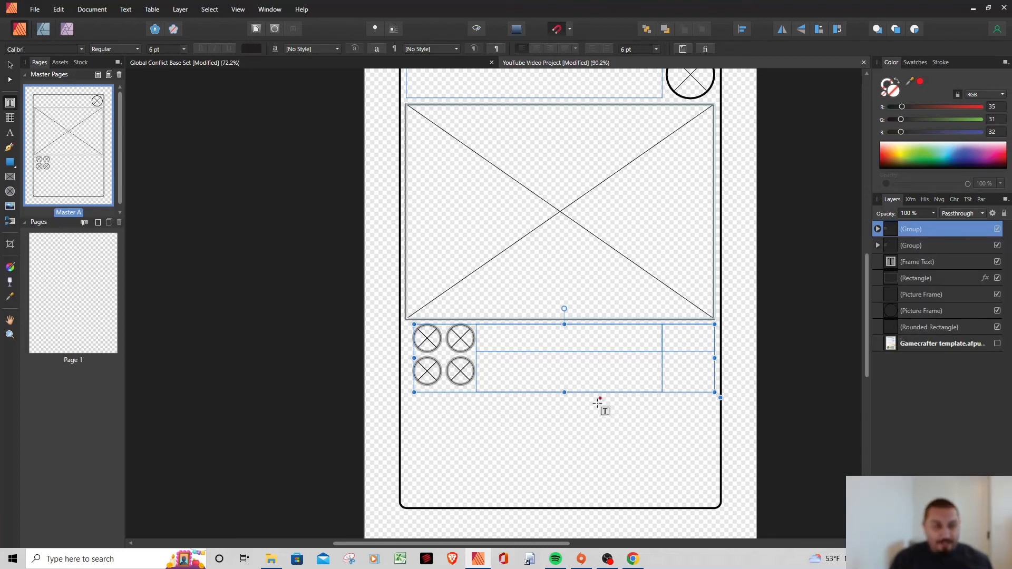
left_click(9, 65)
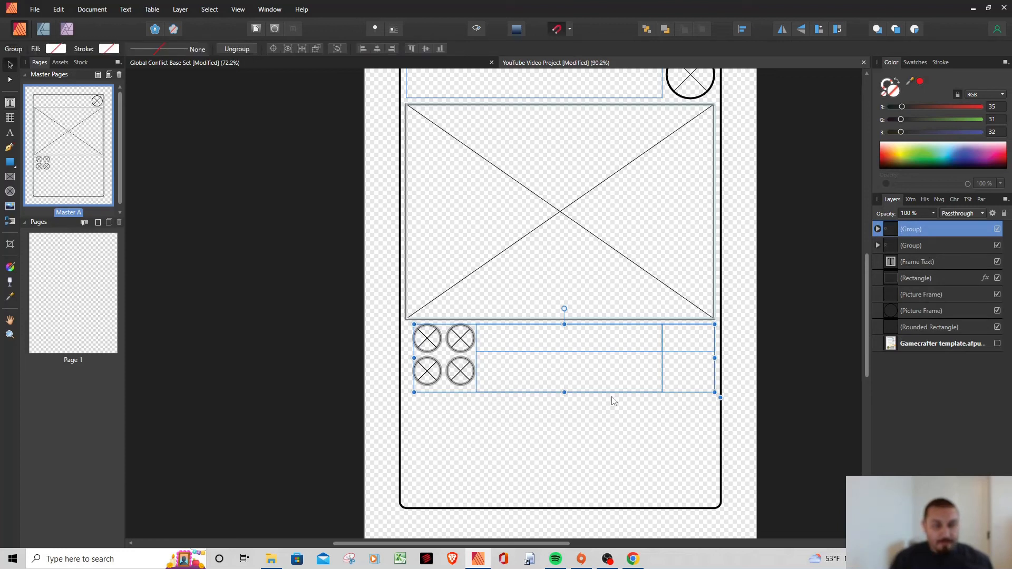
left_click_drag(606, 392, 609, 469)
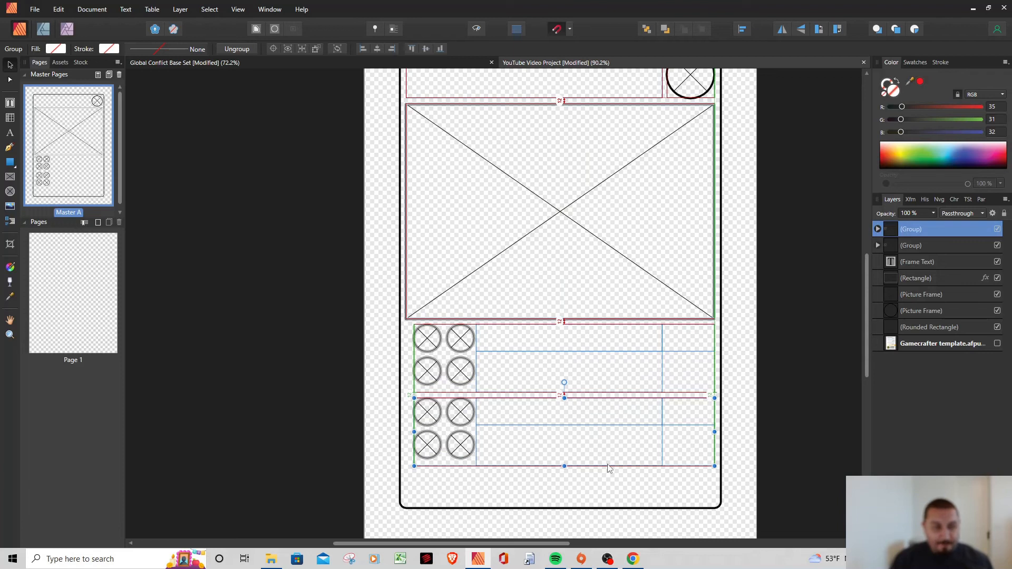
left_click(832, 336)
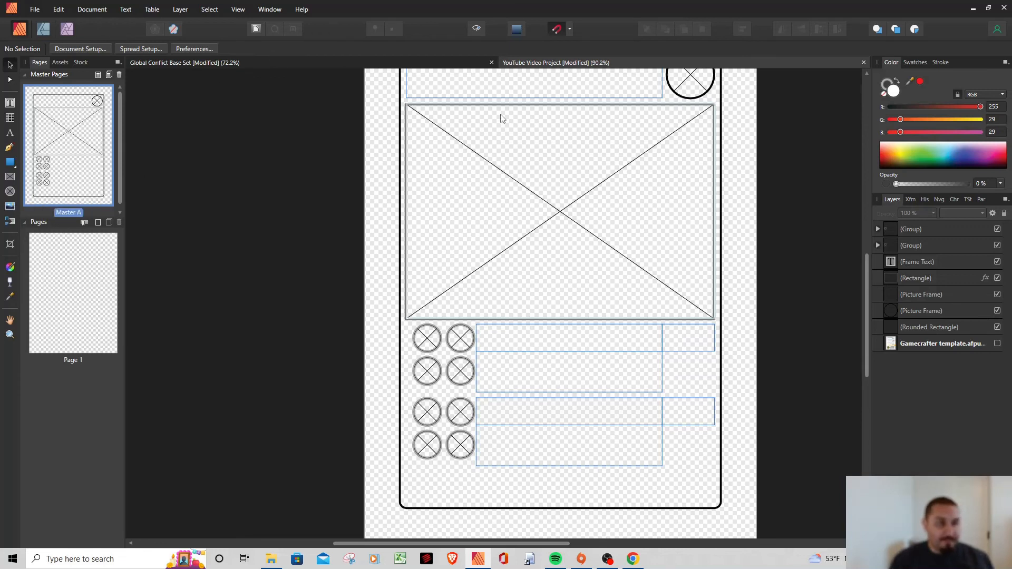
Draw a very thin rectangle as a divider line below the lower group, spanning the artwork frame's width.
left_click(10, 162)
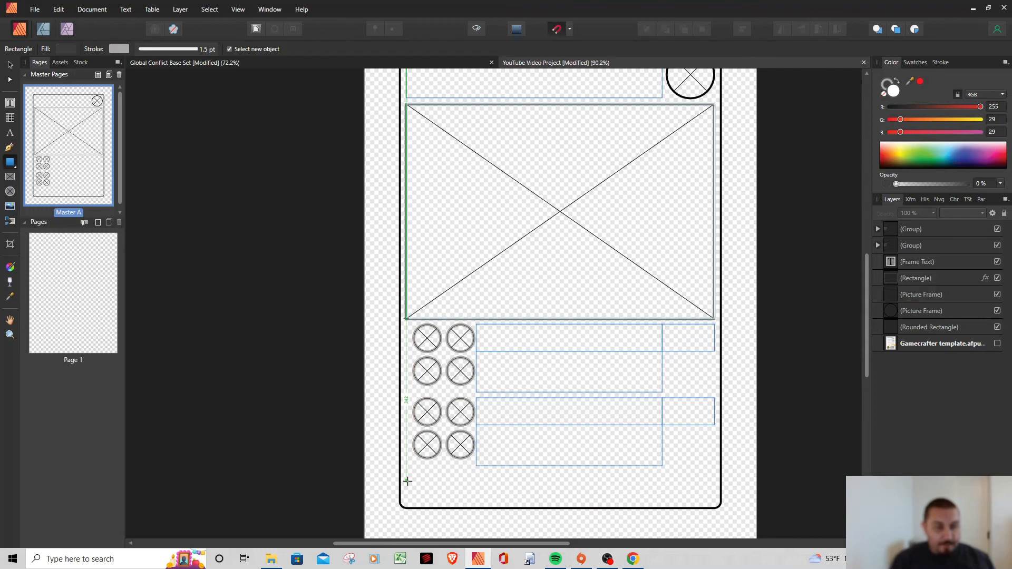
left_click_drag(407, 473, 713, 473)
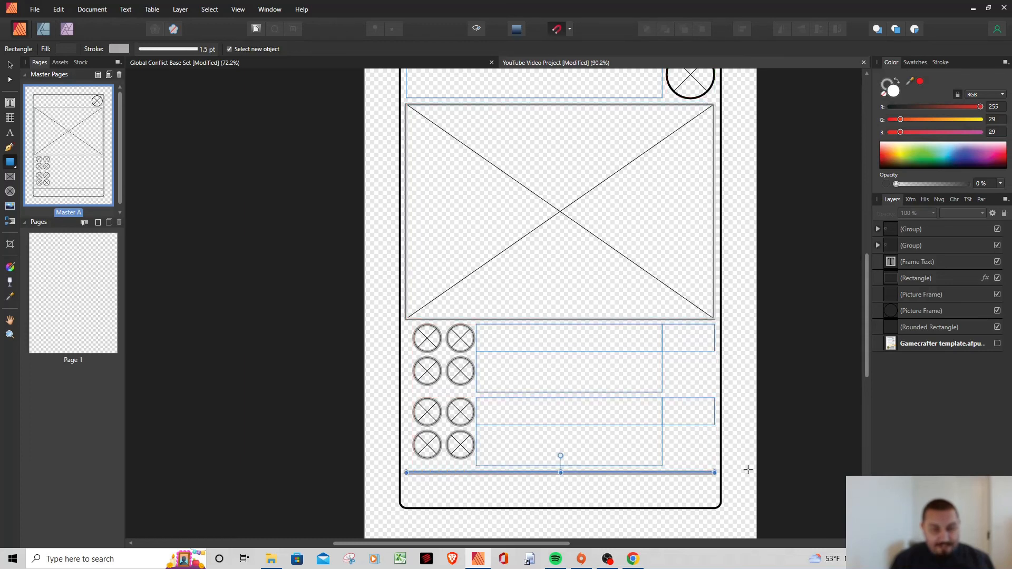
key("v")
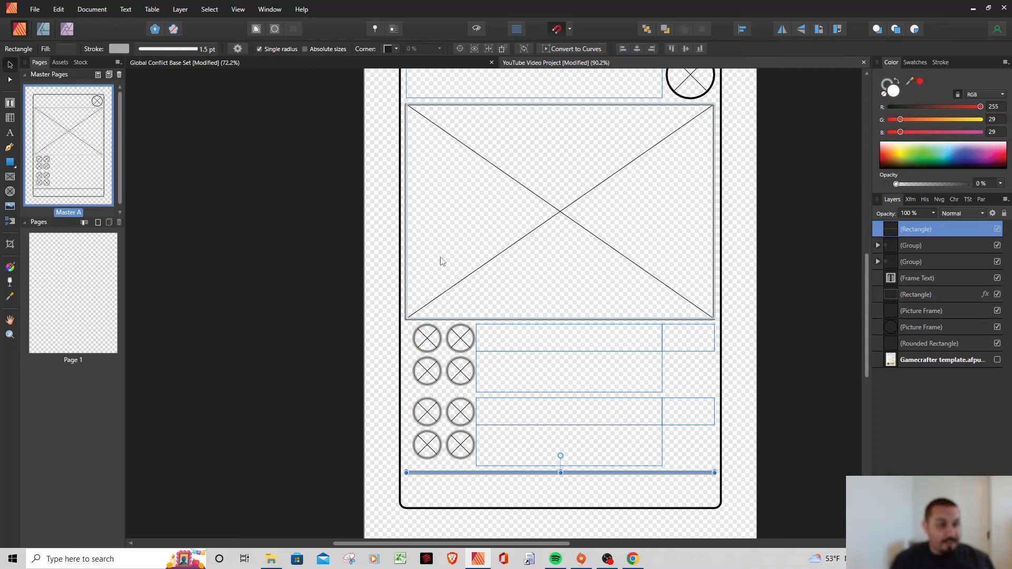
left_click(821, 374)
left_click(652, 474)
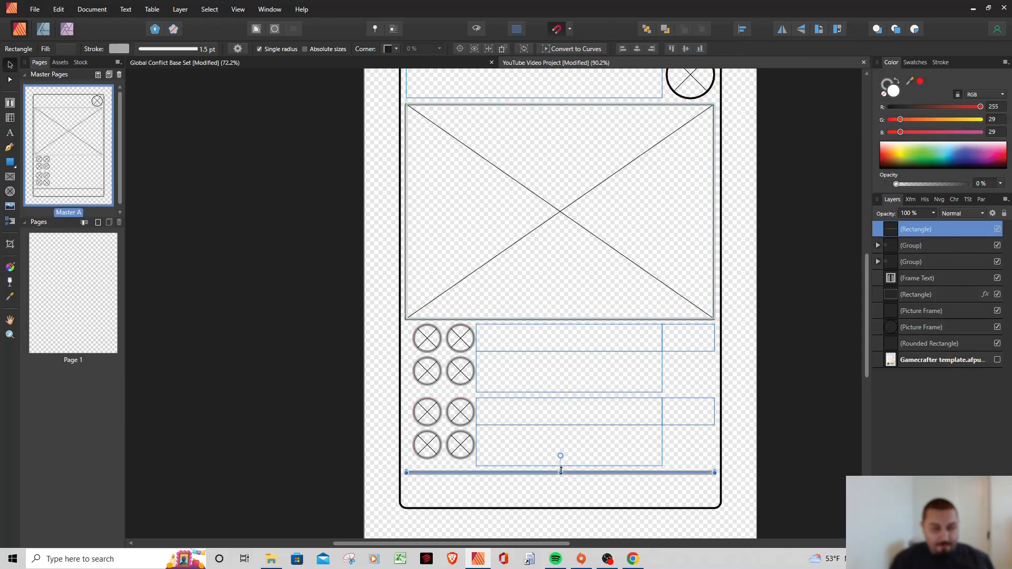
left_click(858, 423)
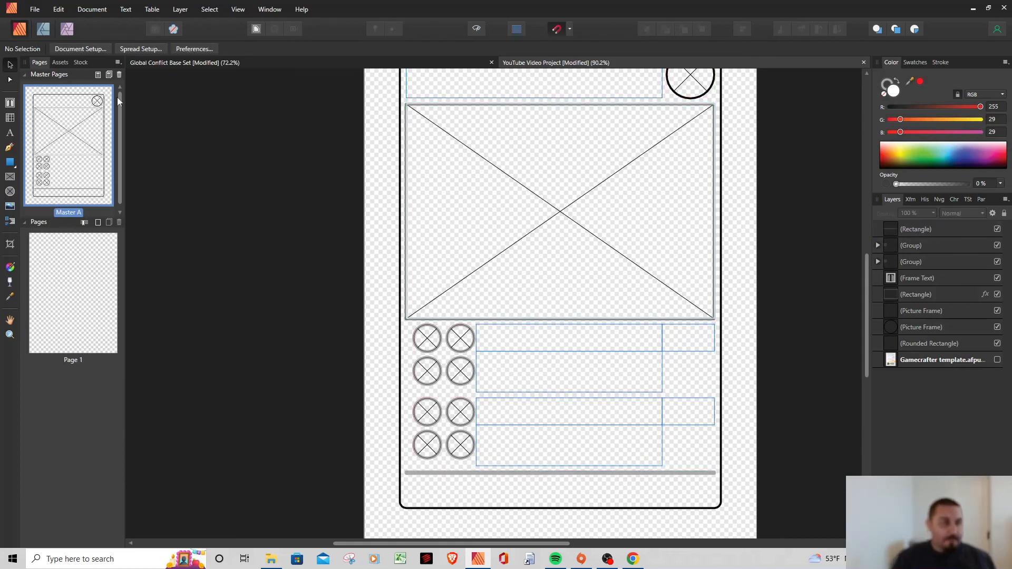
Apply a 3D layer effect with an 8.8 px radius to the divider rectangle in the Designer persona.
left_click(703, 478)
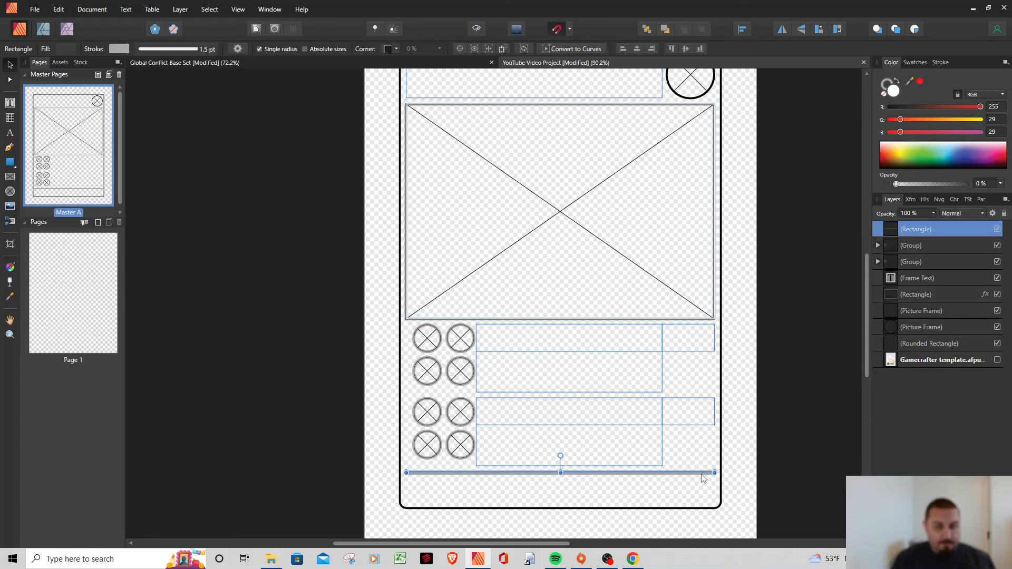
left_click(43, 29)
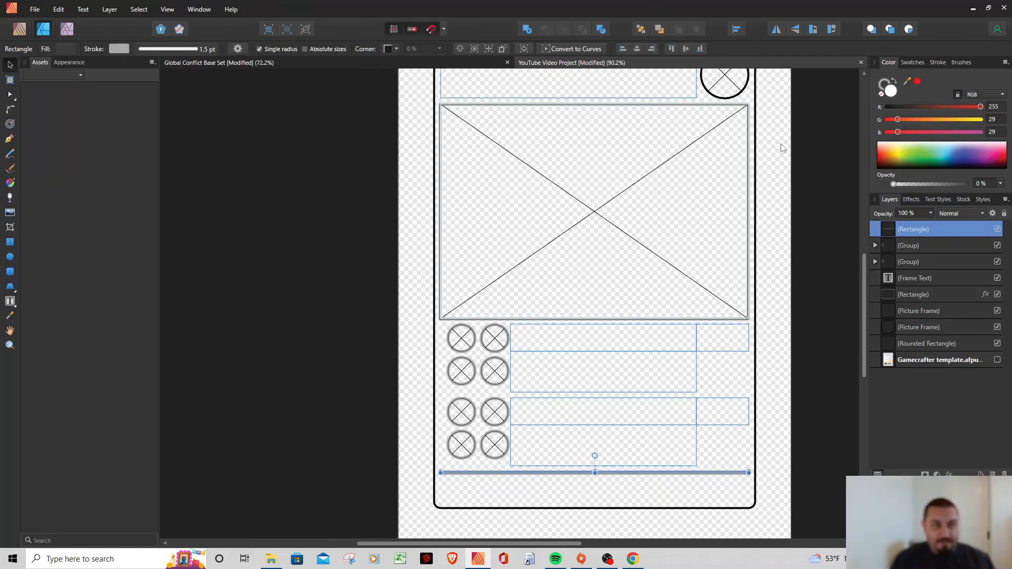
left_click(910, 200)
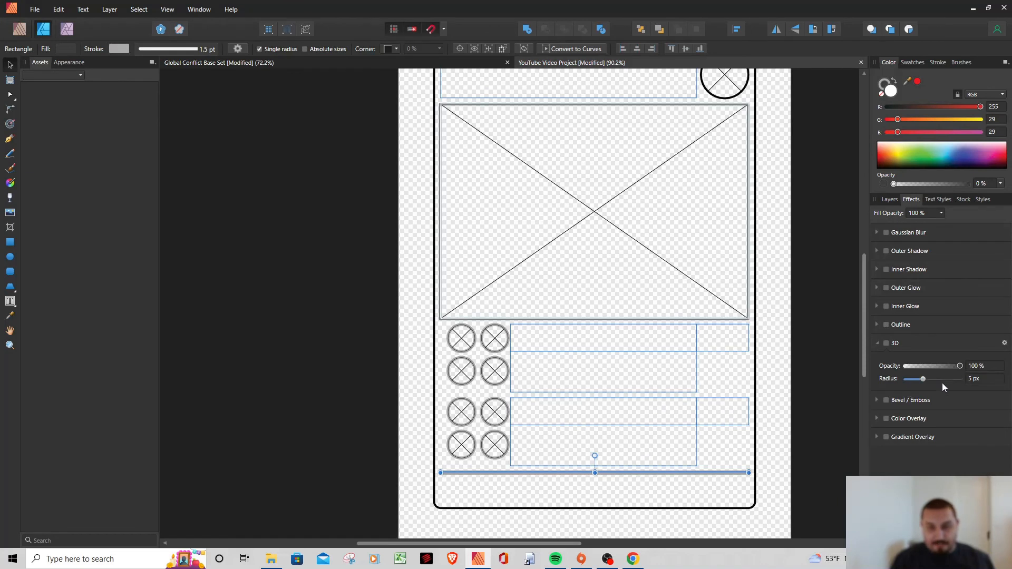
mouse_move(922, 380)
left_mouse_down()
mouse_move(902, 382)
mouse_move(930, 375)
left_mouse_up()
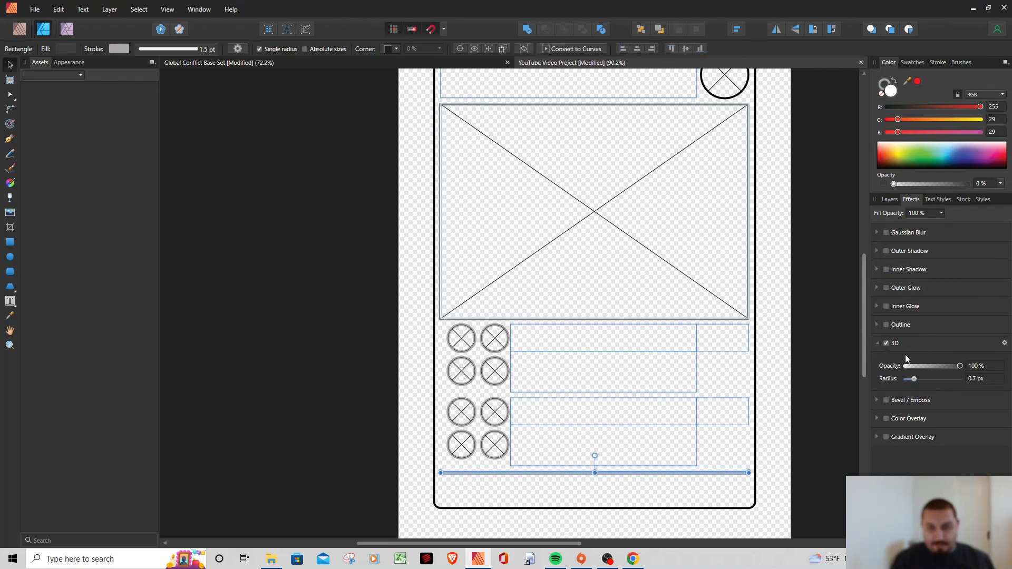
left_click(1005, 343)
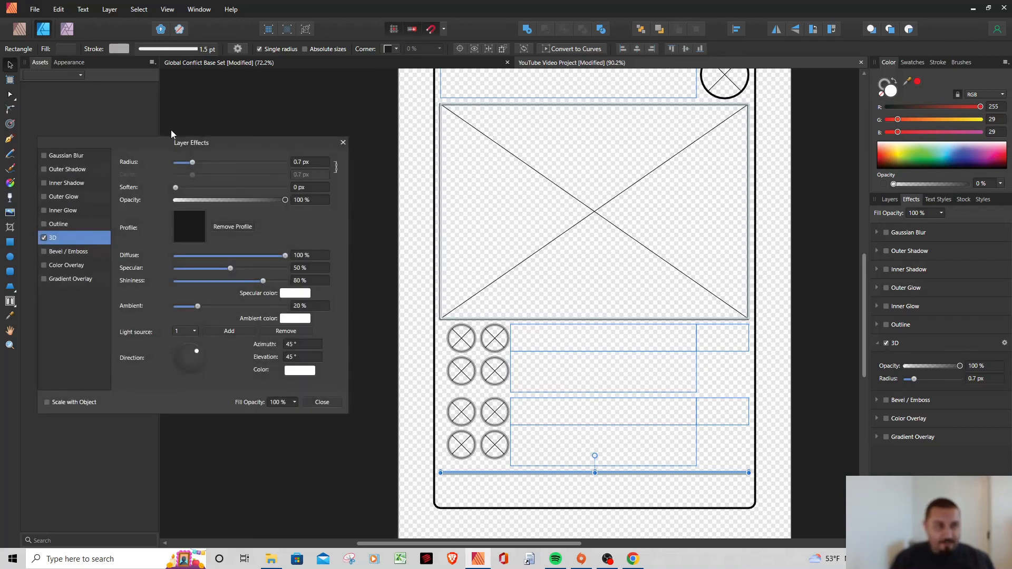
left_click_drag(192, 163, 214, 163)
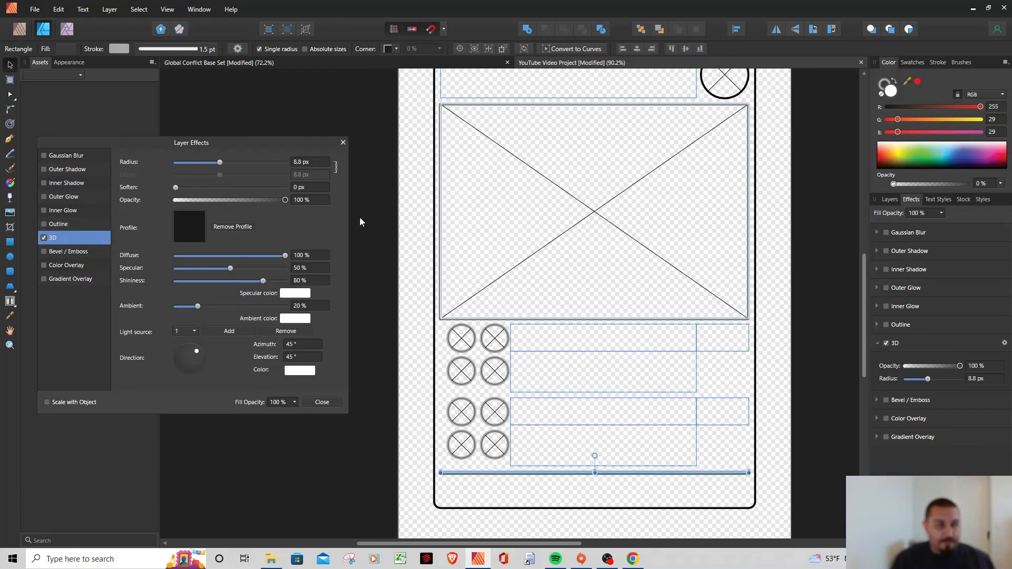
left_click(322, 402)
left_click(824, 333)
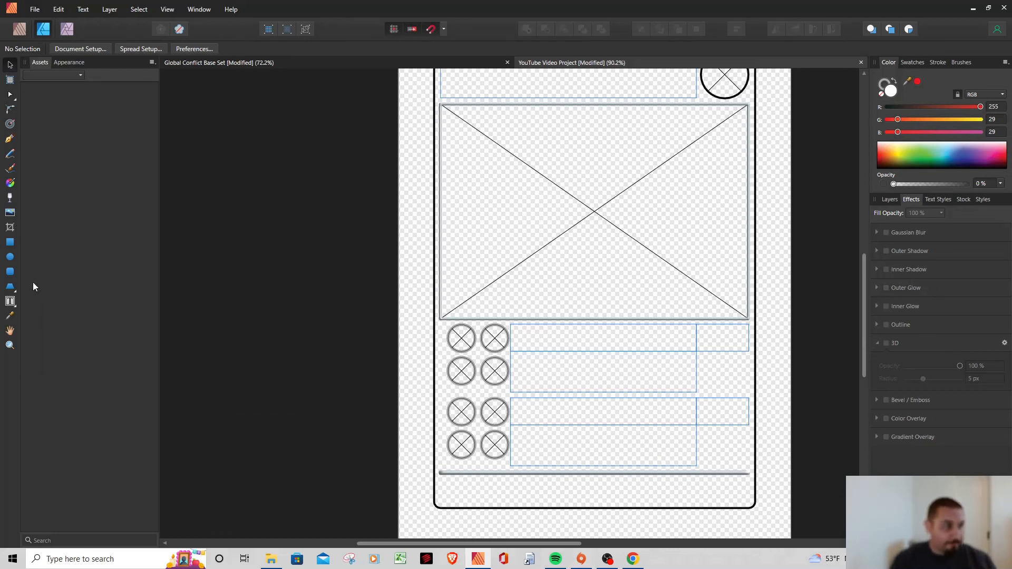
Add a shallow text frame between the divider line and the border's bottom edge, as wide as the artwork frame.
left_click(10, 301)
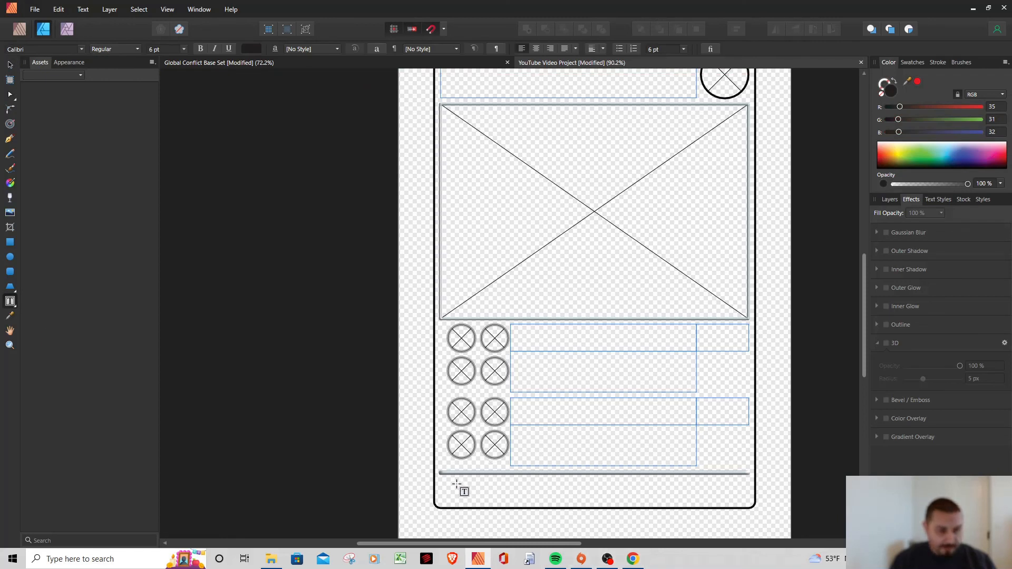
left_click_drag(440, 478, 749, 501)
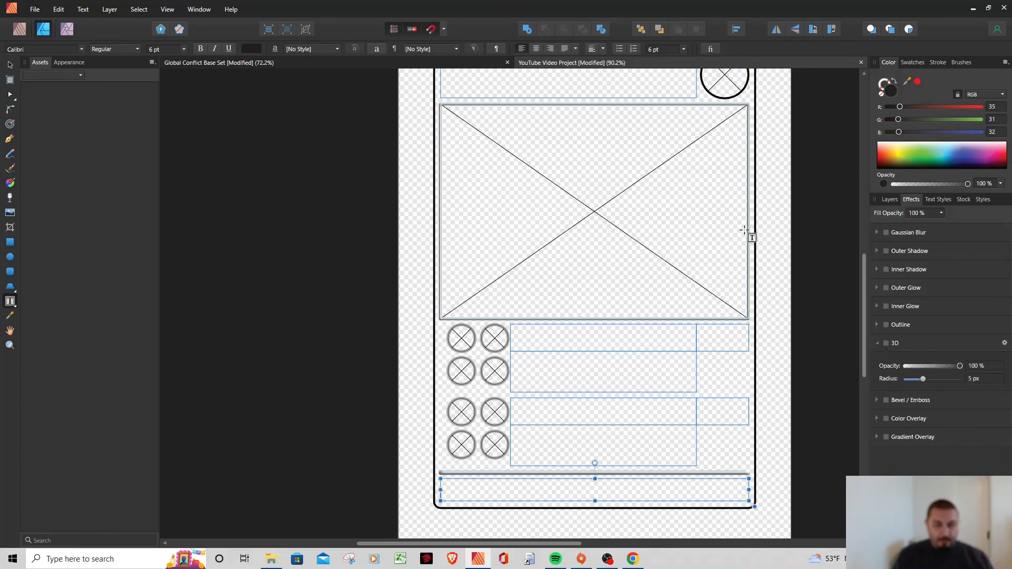
left_click(10, 64)
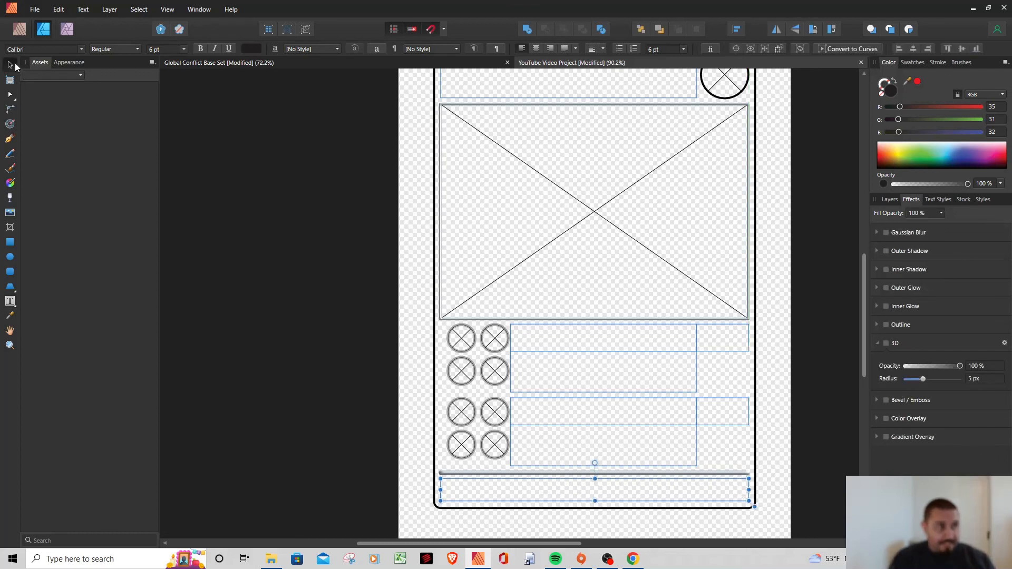
scroll(723, 409, "down", 1)
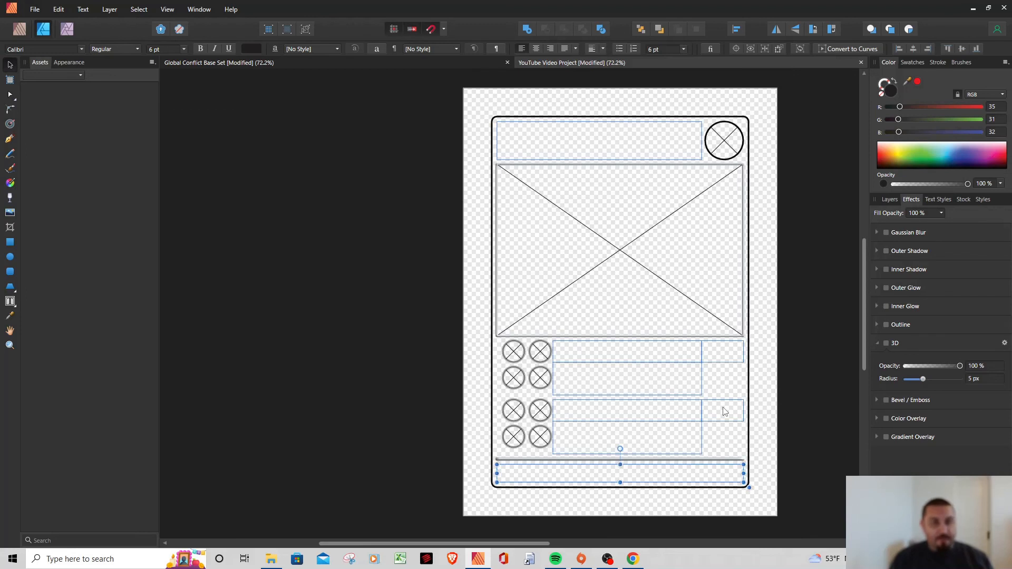
left_click_drag(554, 548, 603, 548)
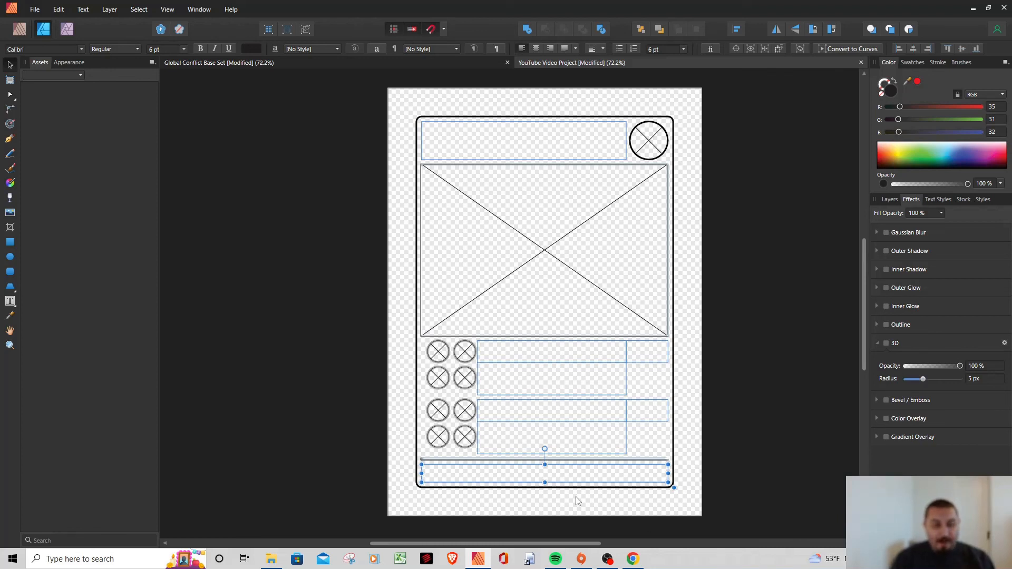
Return to the Publisher persona and leave nothing selected on the master page.
left_click(435, 357)
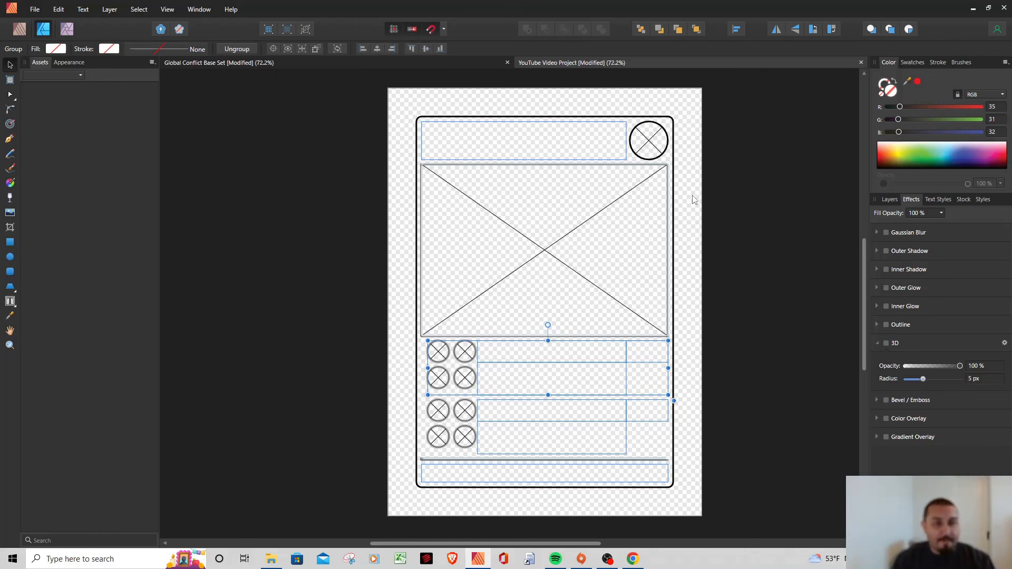
left_click(19, 28)
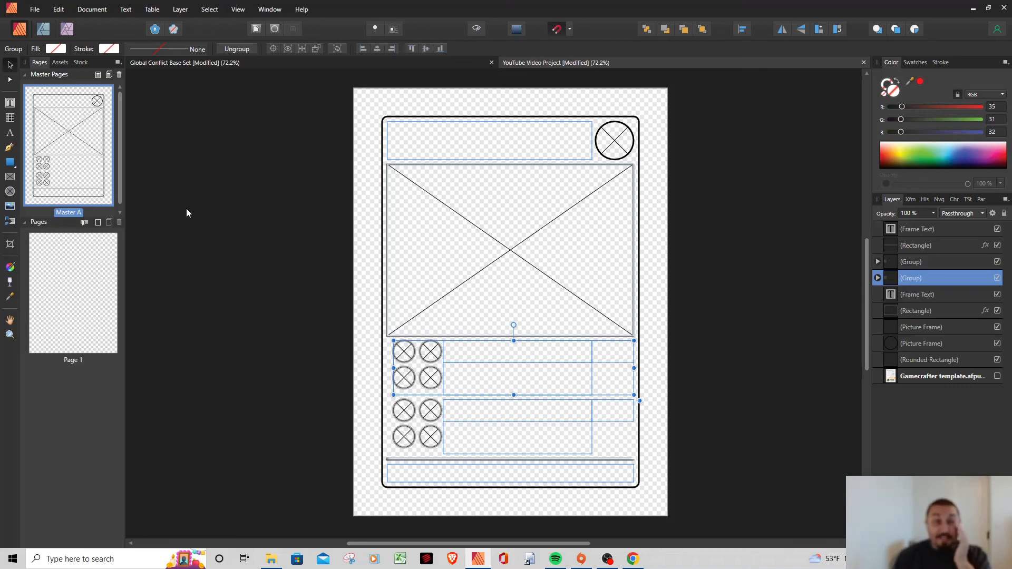
right_click(82, 156)
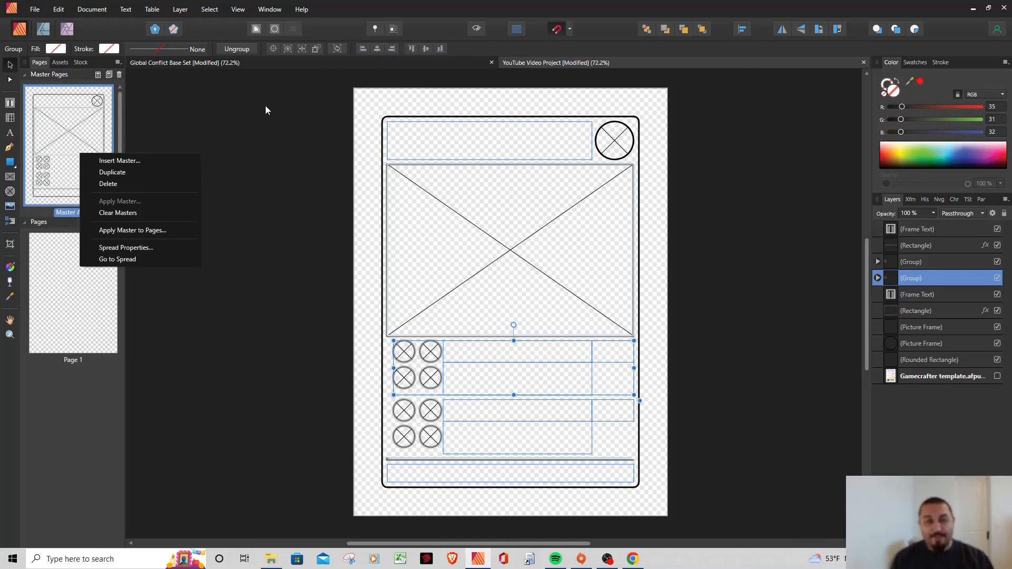
left_click(251, 142)
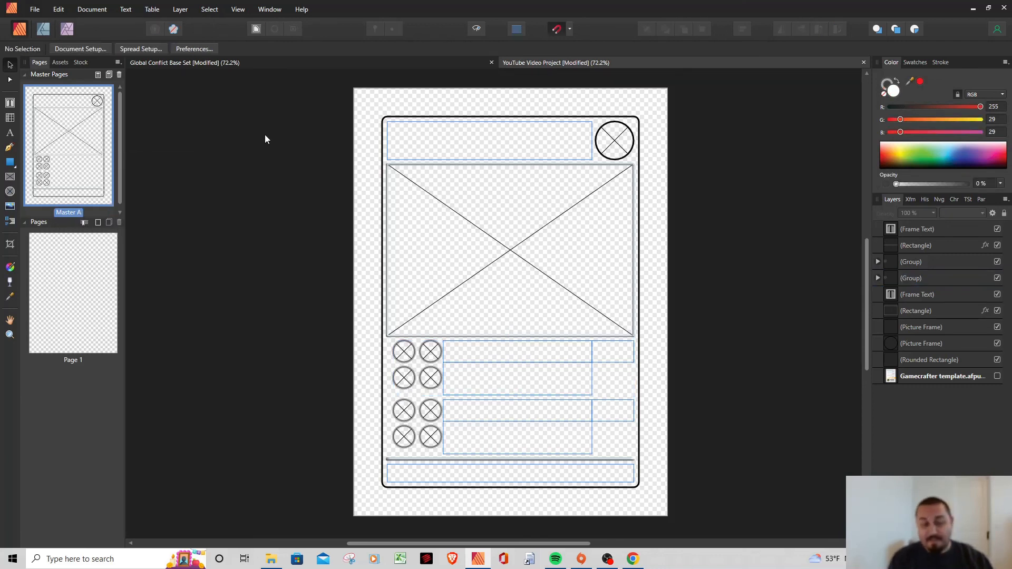